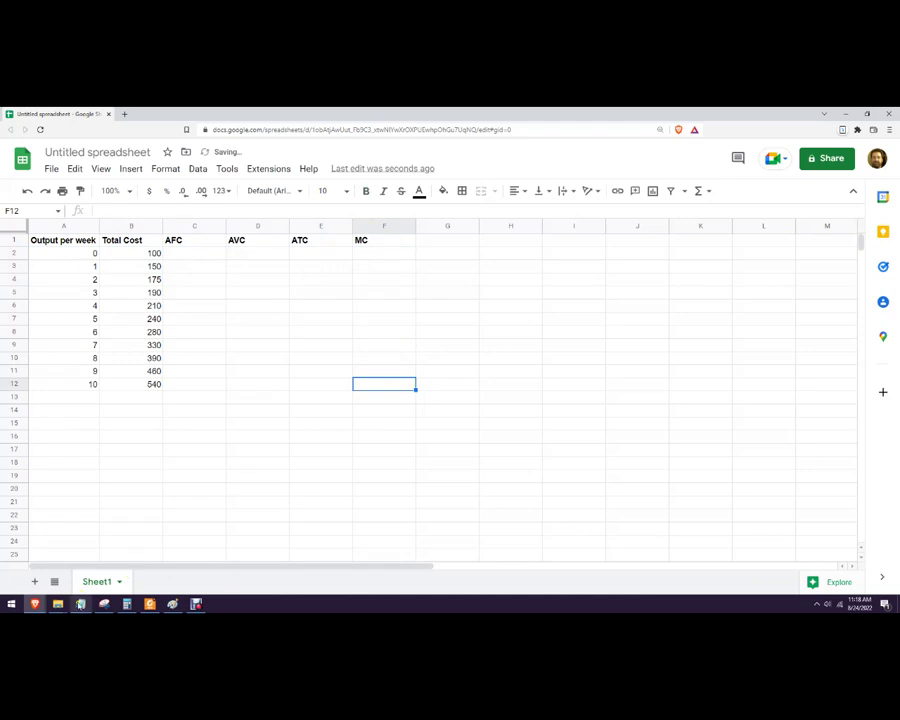
# - Review the desk lamp problem in Notepad, covering the $50 equilibrium price, profit and shutdown questions, and return to the spreadsheet
pyautogui.click(270, 331)
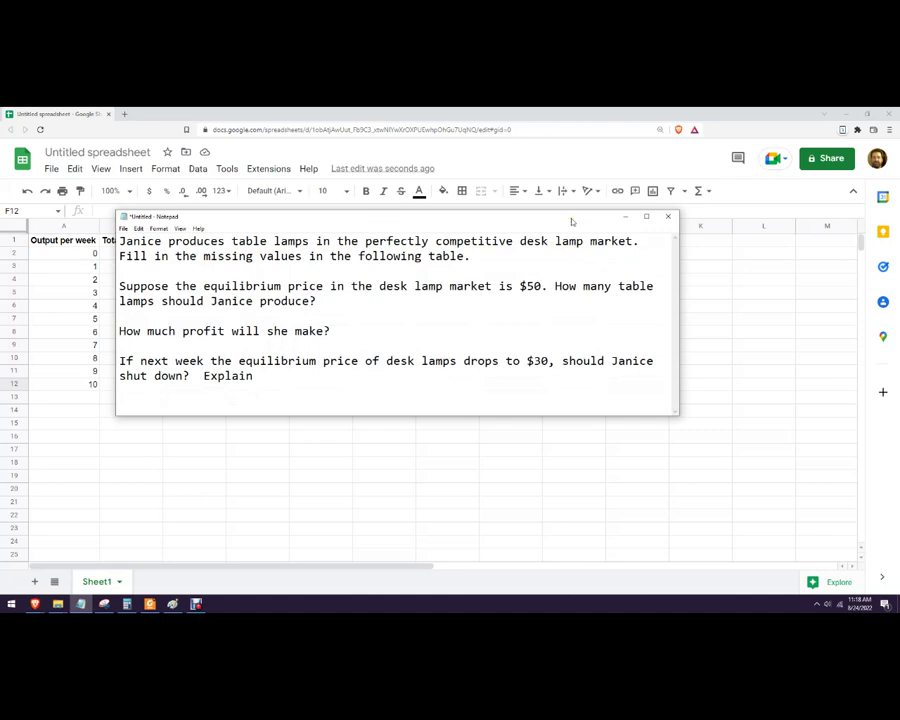
pyautogui.moveTo(366, 243); pyautogui.dragTo(593, 255)
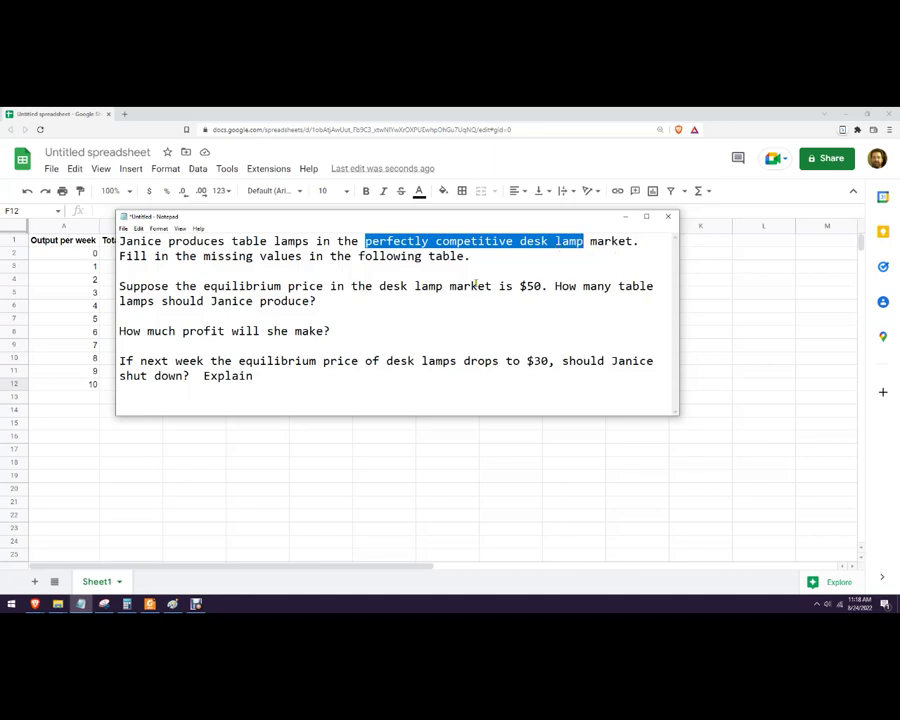
pyautogui.click(378, 284)
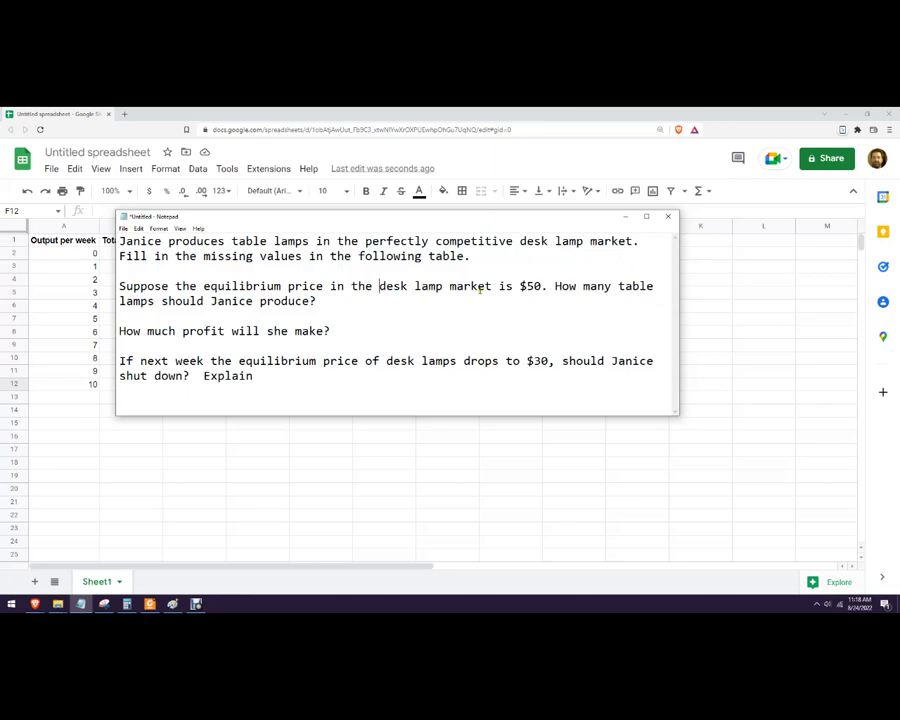
pyautogui.moveTo(519, 287); pyautogui.dragTo(541, 287)
pyautogui.click(329, 328)
pyautogui.click(474, 367)
pyautogui.click(511, 488)
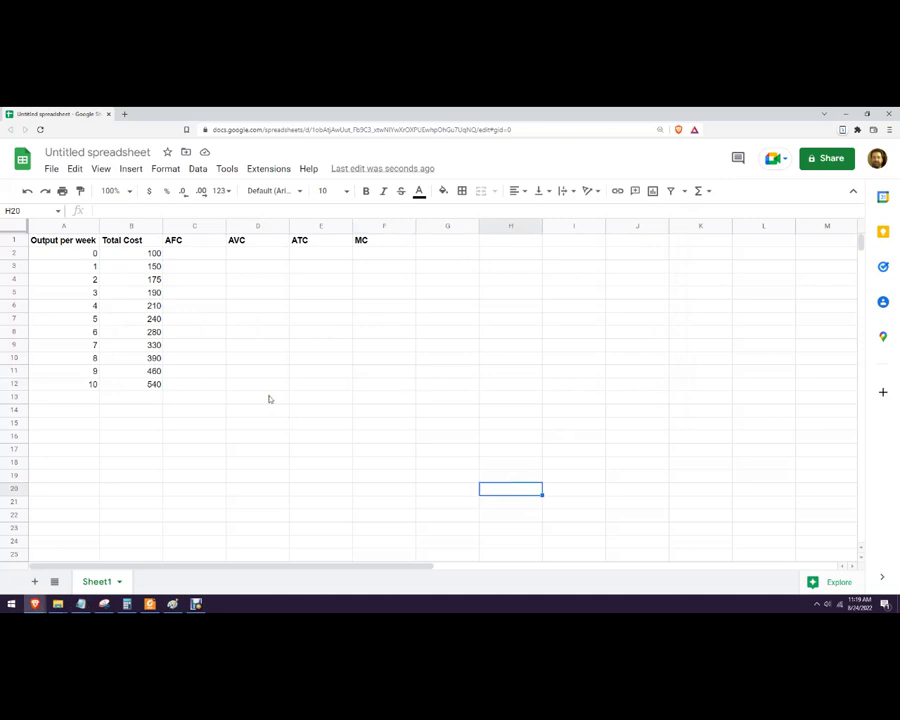
# - Set the spreadsheet's zoom to 150%
pyautogui.click(115, 190)
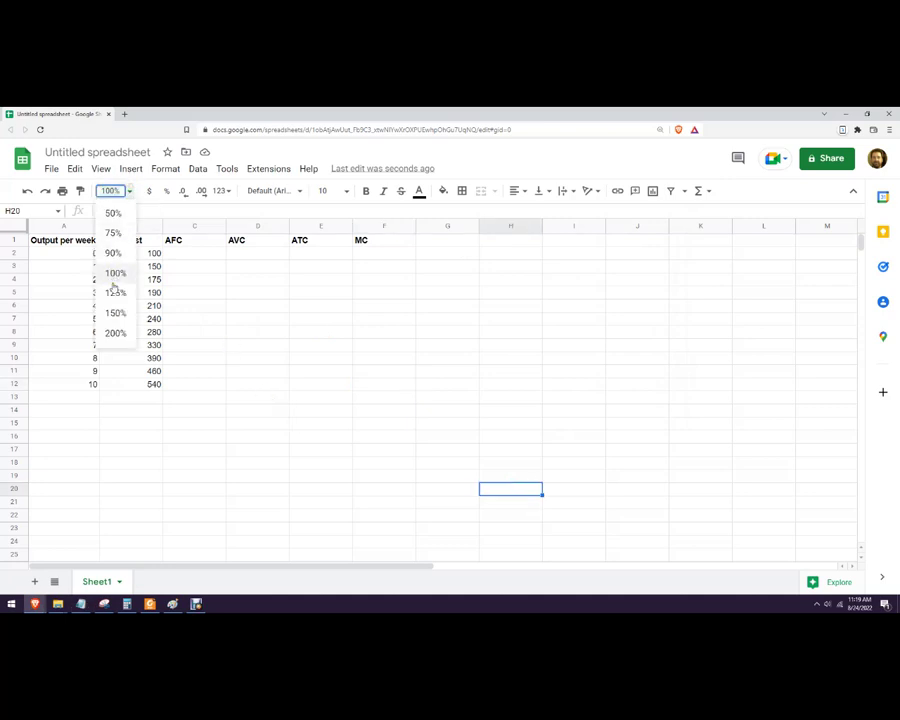
pyautogui.click(115, 311)
pyautogui.click(372, 349)
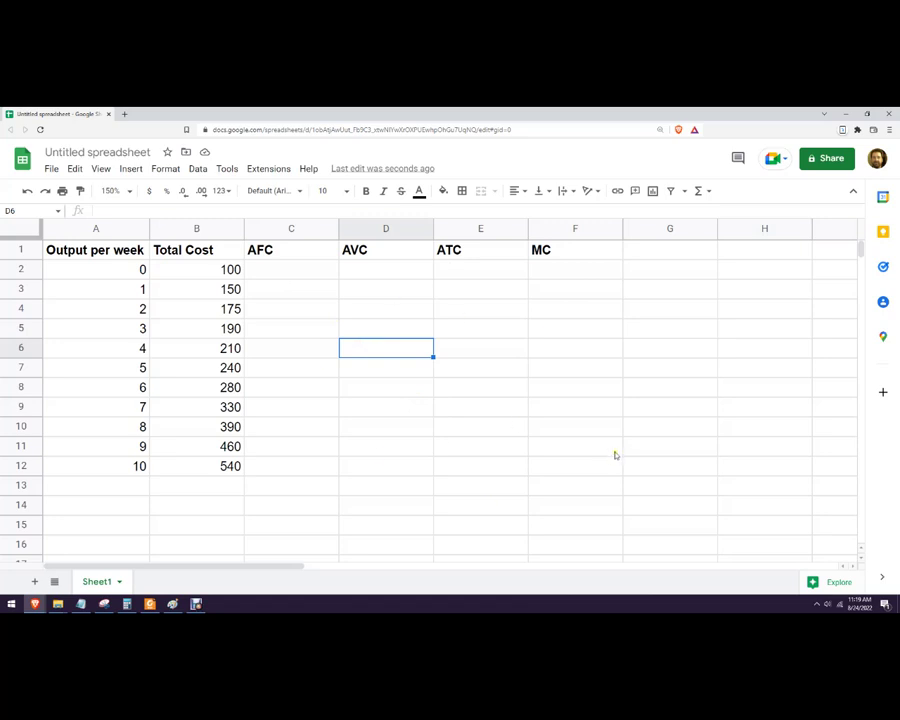
# - Insert one empty row above the header row of the cost table
pyautogui.click(28, 249)
pyautogui.rightClick(28, 249)
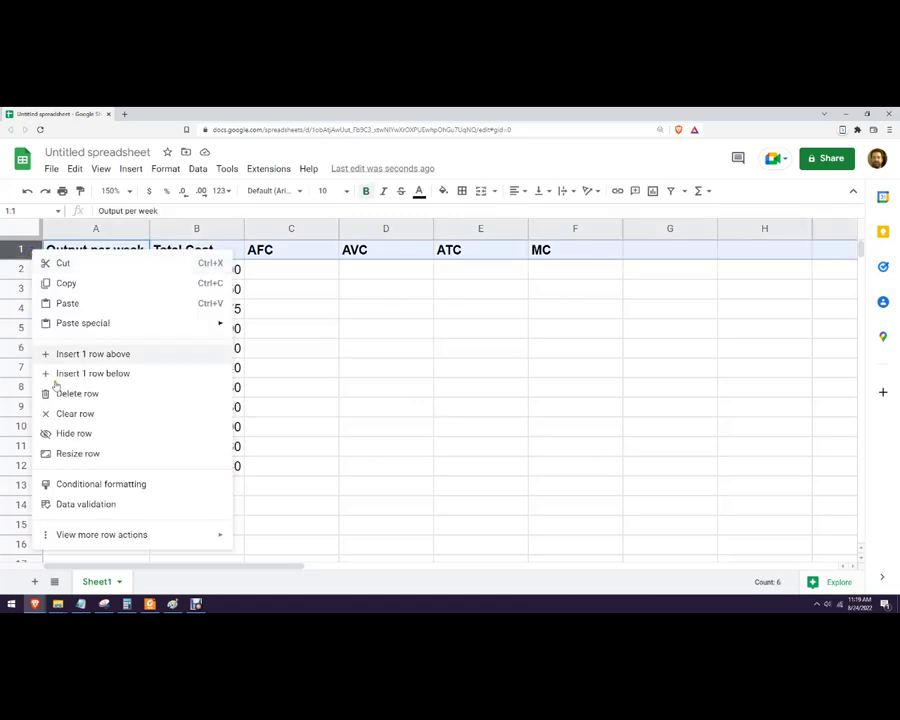
pyautogui.click(66, 357)
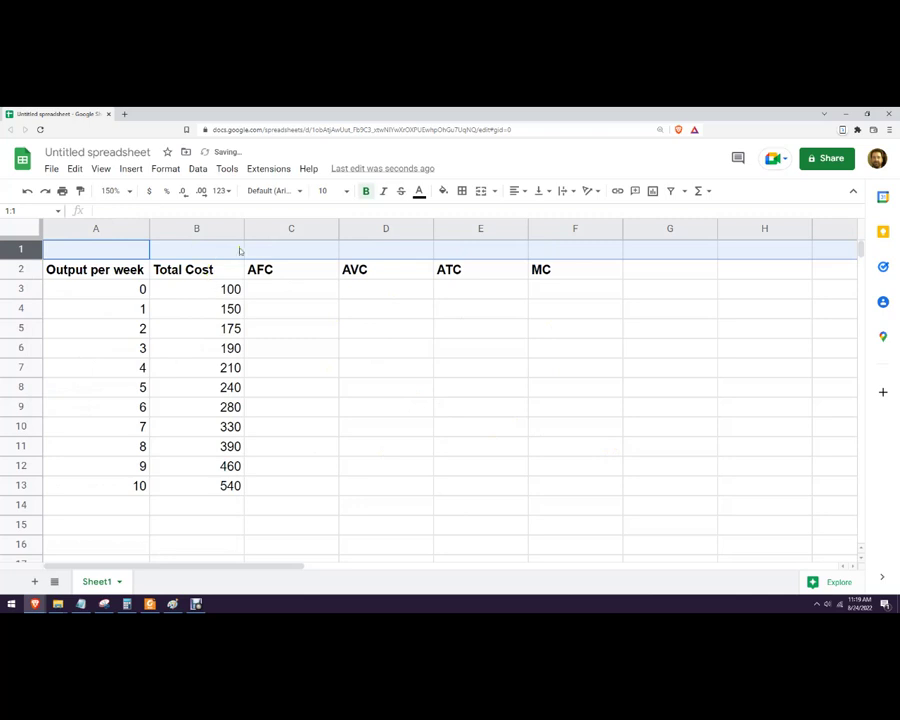
pyautogui.moveTo(231, 252); pyautogui.dragTo(244, 248)
# - Enter the notes P=MR in cell C1 and MR=MC in cell D1
pyautogui.click(262, 254)
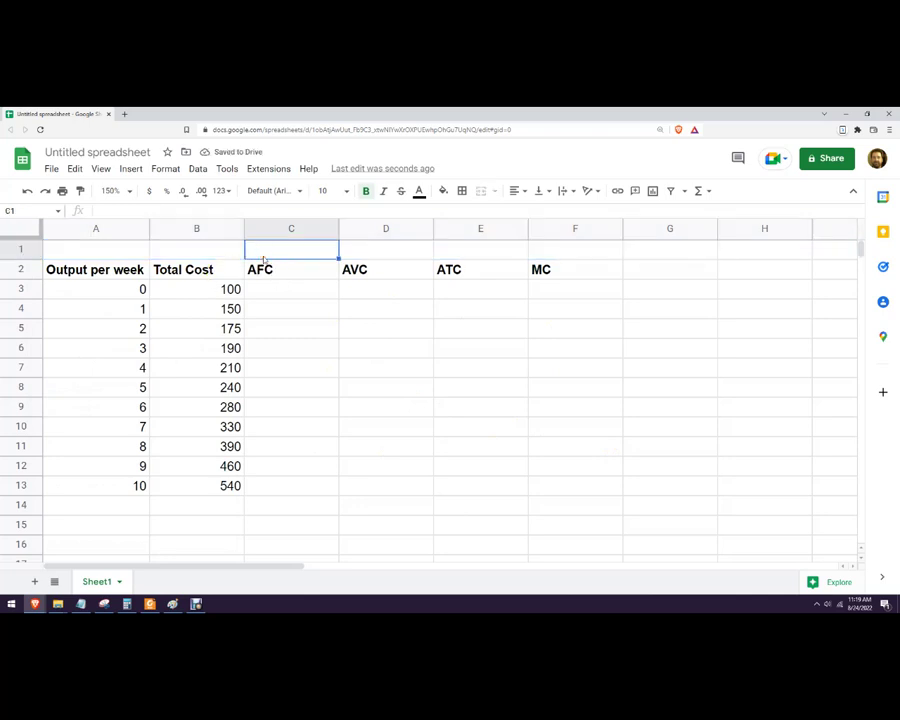
pyautogui.write('P=MR')
pyautogui.press('Tab')
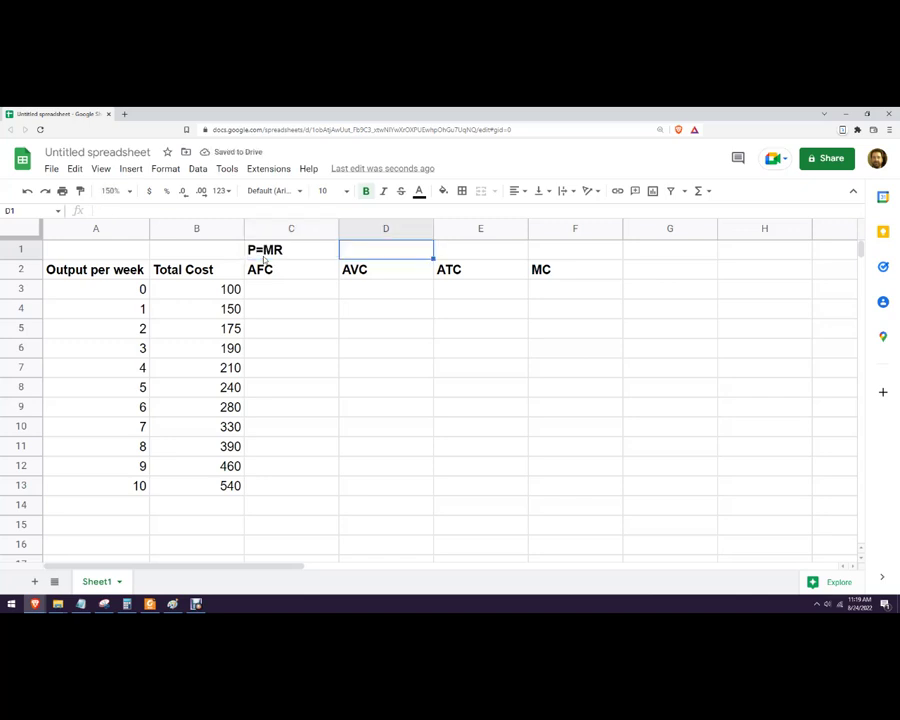
pyautogui.write('MR')
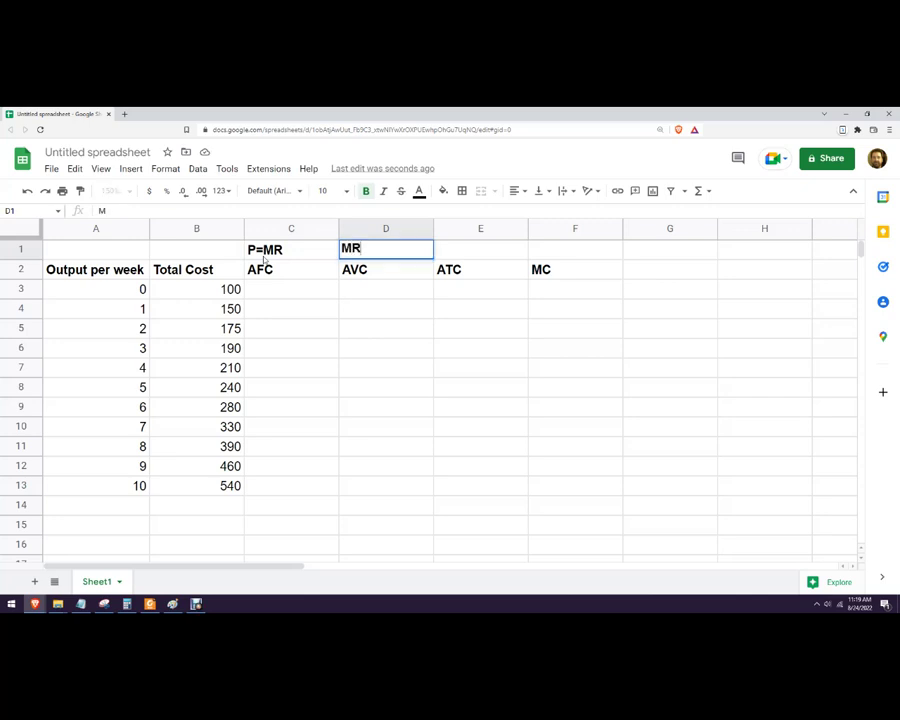
pyautogui.write('=MC')
pyautogui.click(370, 366)
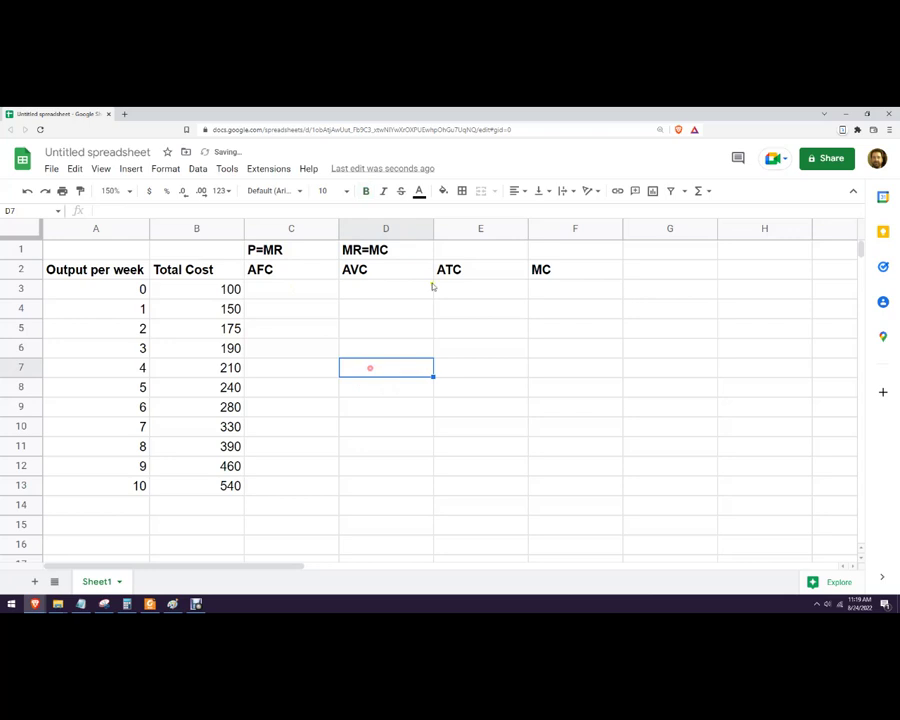
# - Enter the note "P=MC, 50=MC" in cell E1
pyautogui.click(451, 254)
pyautogui.write('P')
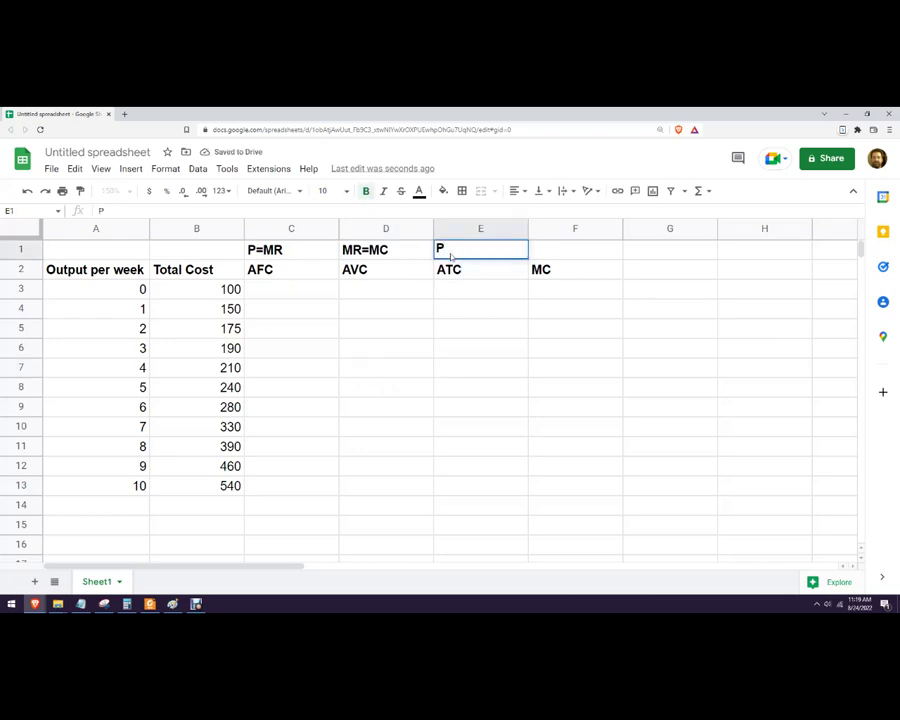
pyautogui.write('=MC, 50')
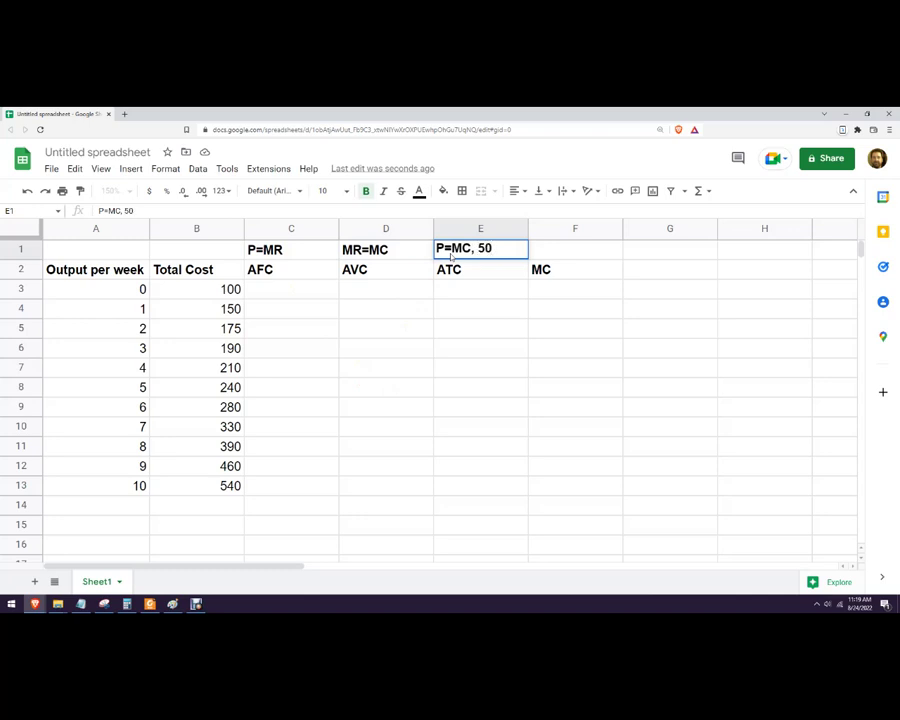
pyautogui.write('=MC')
pyautogui.click(506, 342)
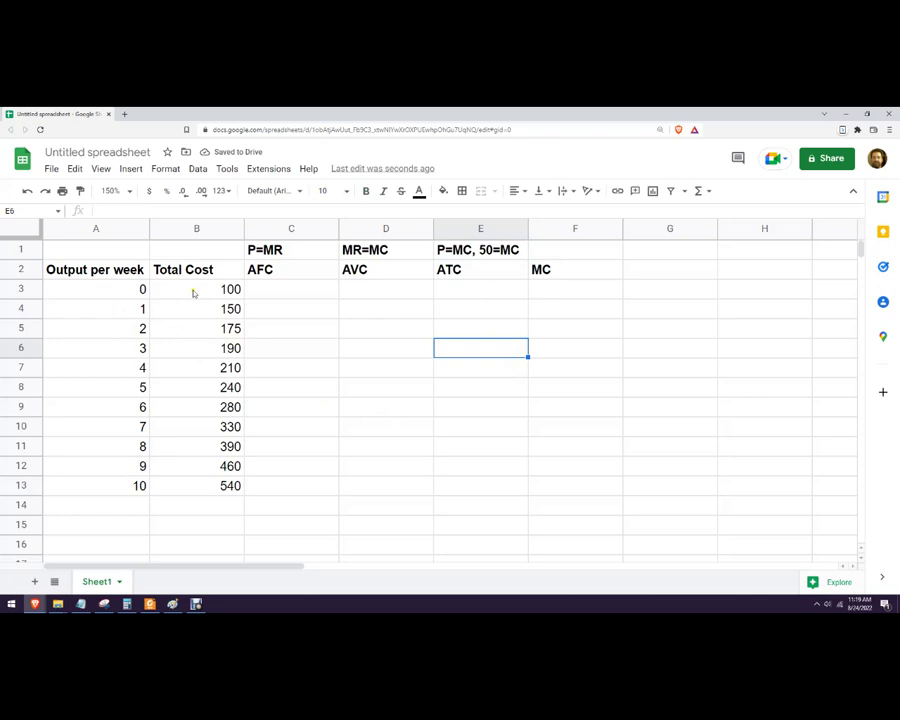
pyautogui.click(284, 290)
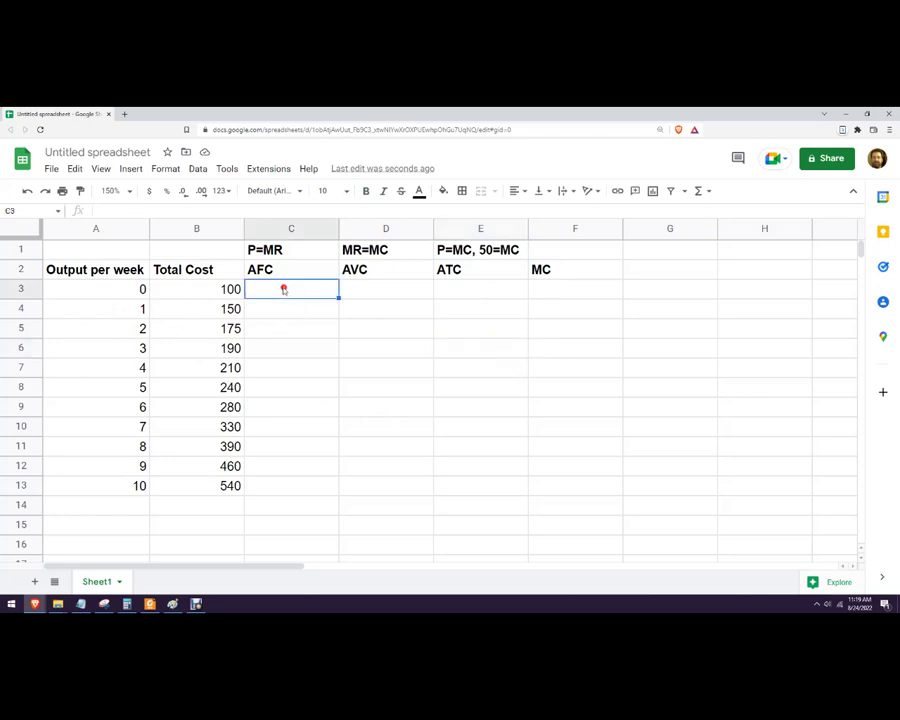
pyautogui.click(270, 229)
pyautogui.rightClick(270, 229)
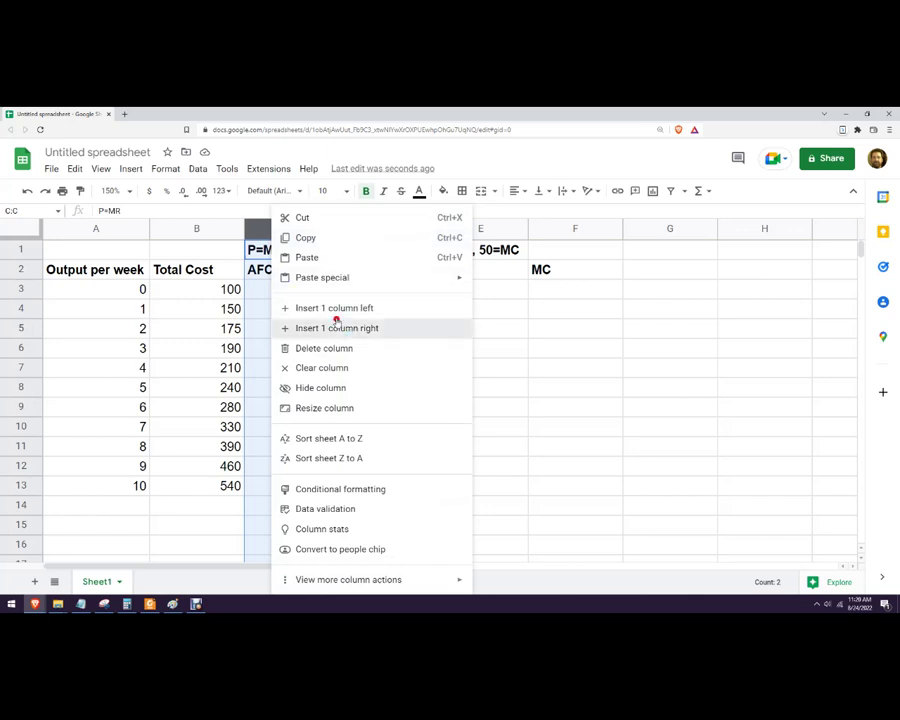
pyautogui.click(335, 326)
pyautogui.hotkey('ctrl', 'z')
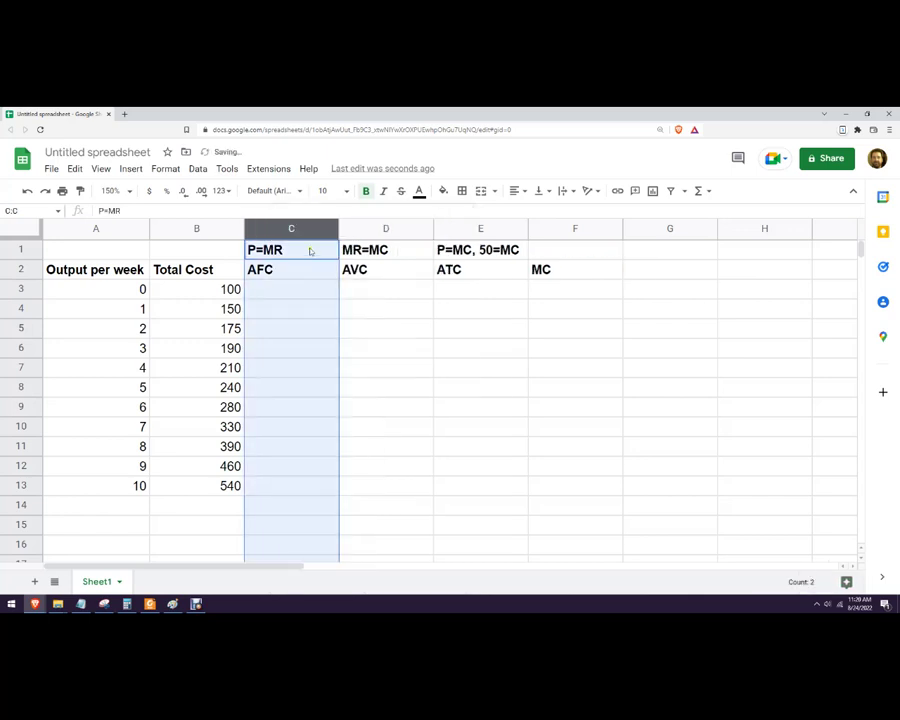
# - Insert two empty columns between the Total Cost and AFC columns
pyautogui.rightClick(295, 228)
pyautogui.click(343, 314)
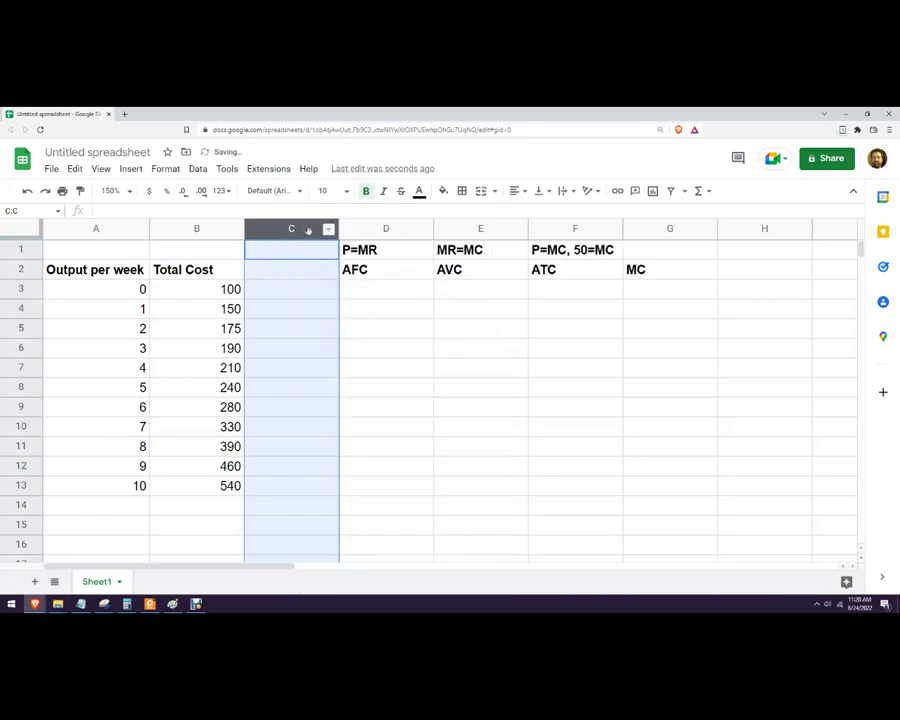
pyautogui.rightClick(309, 230)
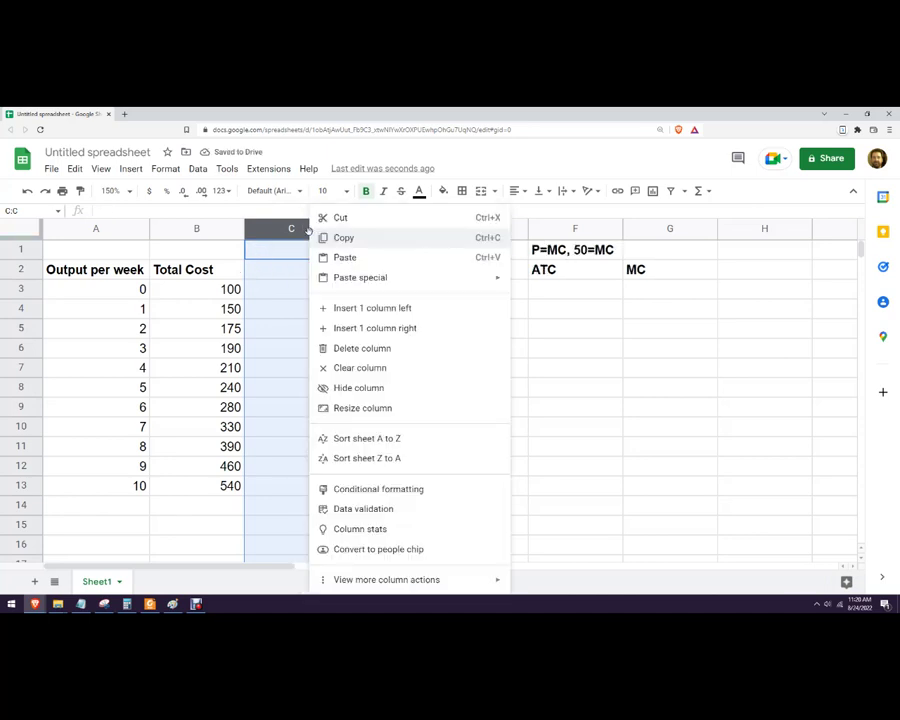
pyautogui.click(362, 312)
pyautogui.click(366, 308)
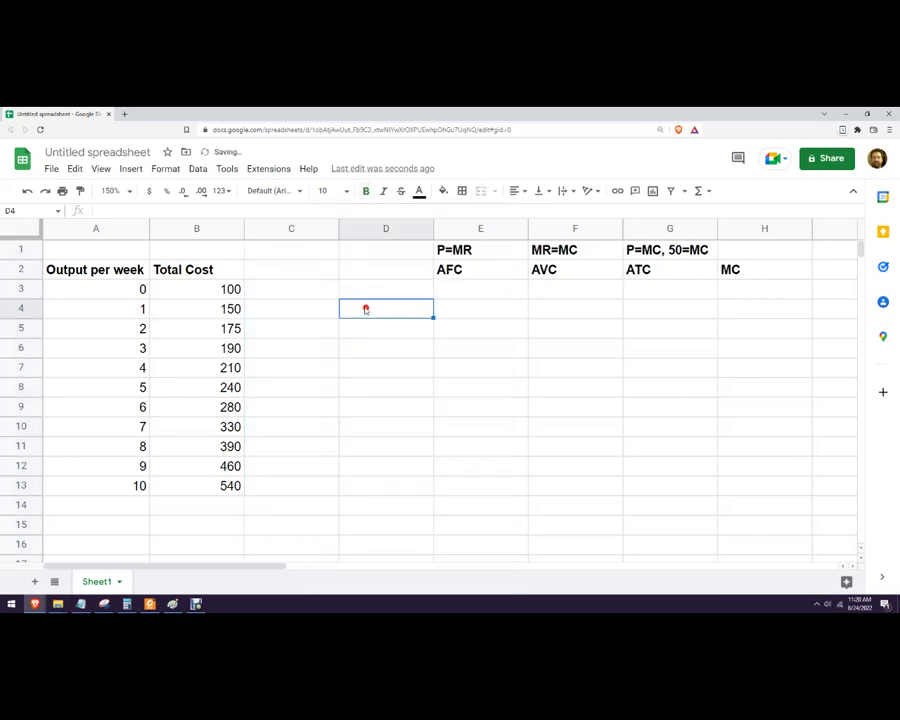
# - Enter the headers Fixed Cost in C2 and Variable Cost in D2
pyautogui.click(267, 267)
pyautogui.write('Fixed Cost')
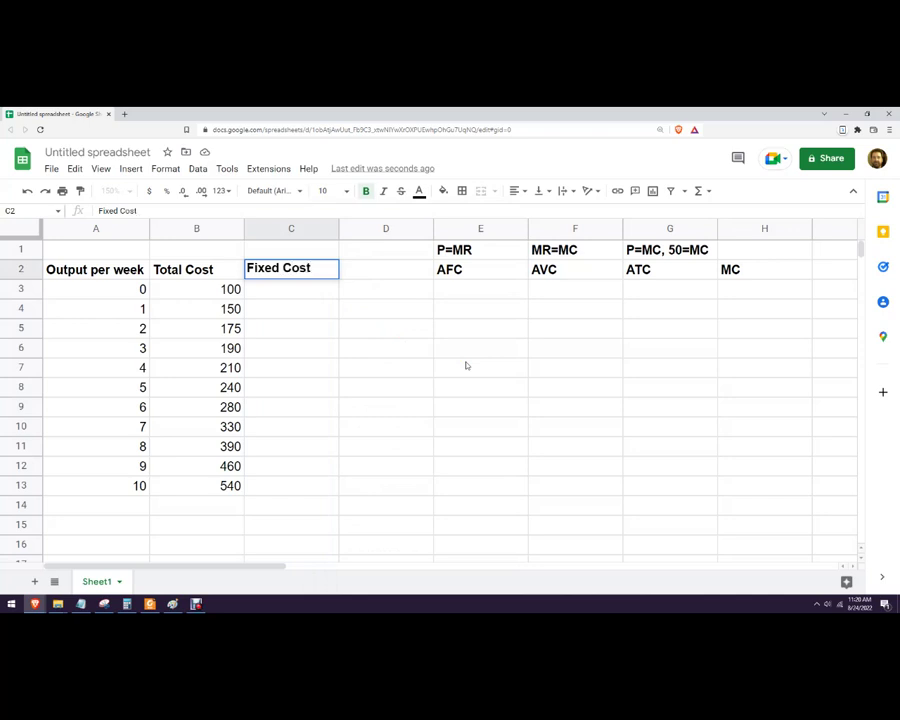
pyautogui.press('Tab')
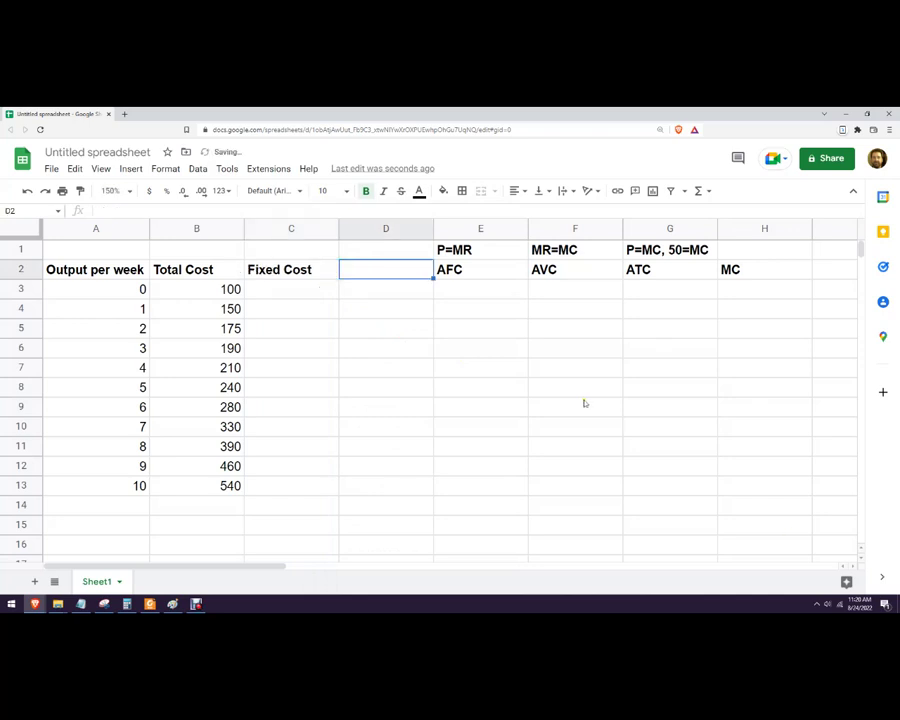
pyautogui.write('Variable')
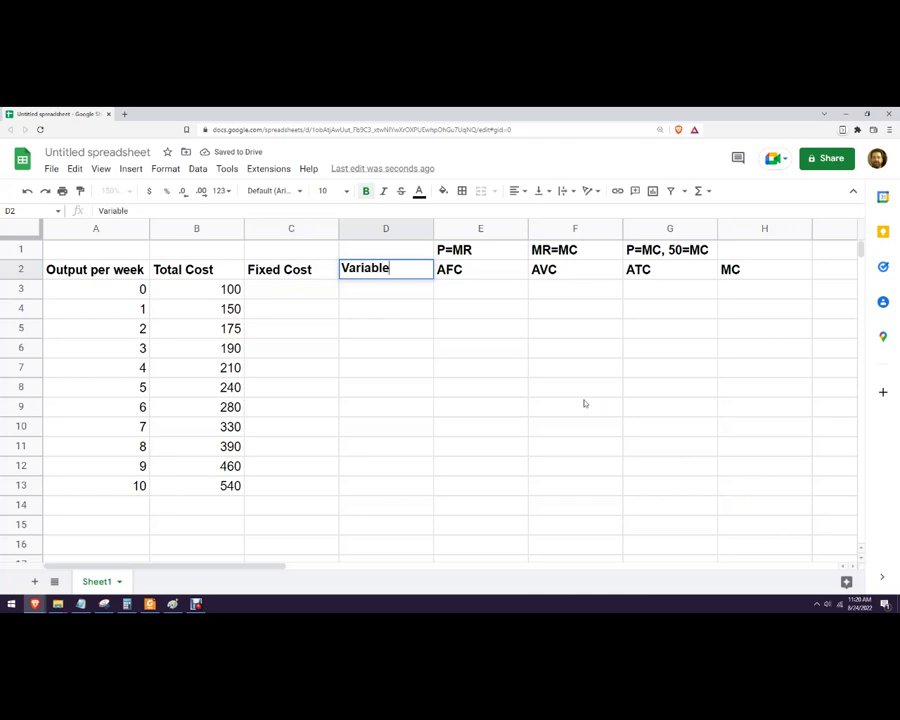
pyautogui.write(' Cost')
pyautogui.click(588, 404)
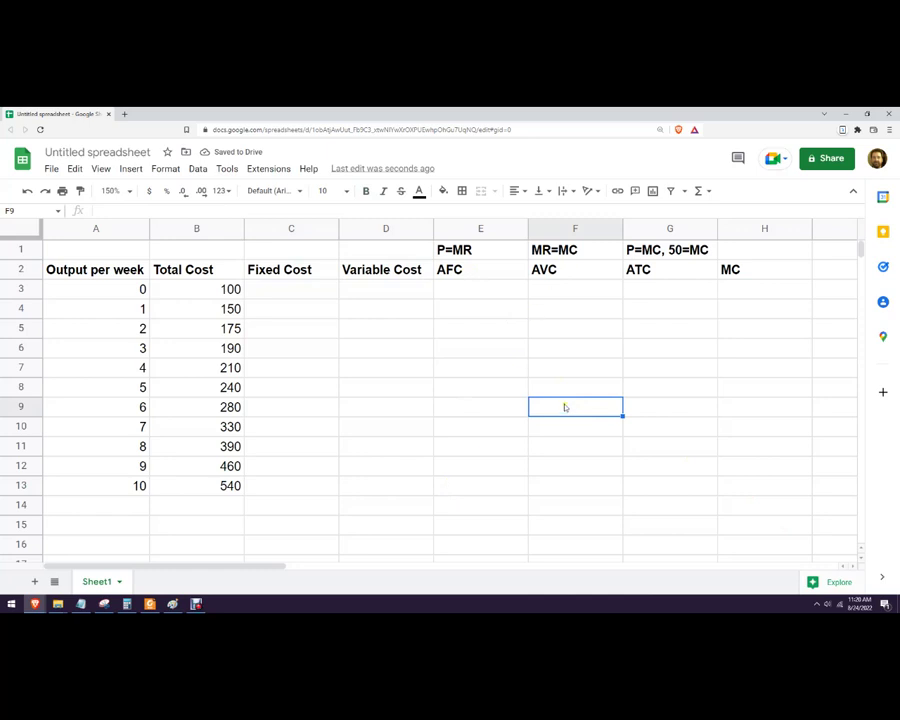
# - Calculate the ATC for an output of 1 with the formula =B4/A4 in cell G4
pyautogui.click(642, 287)
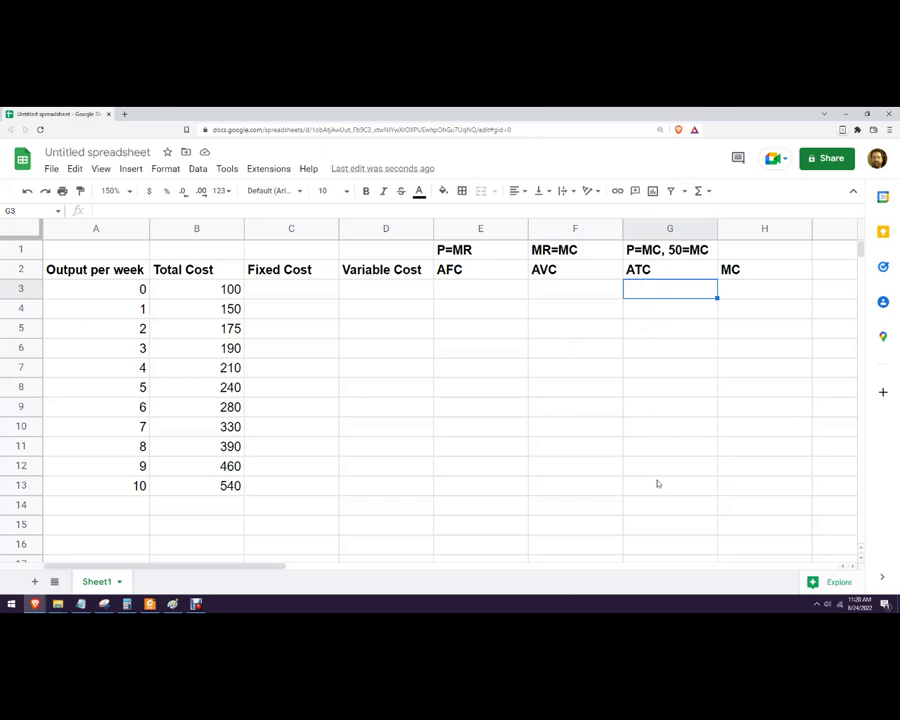
pyautogui.press('Down')
pyautogui.write('=')
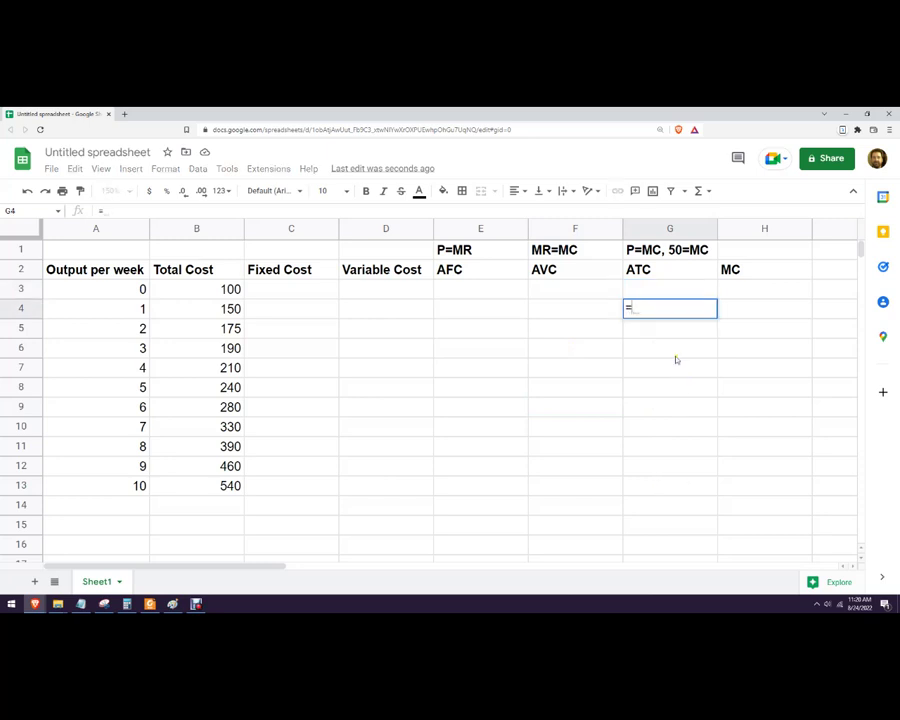
pyautogui.click(209, 306)
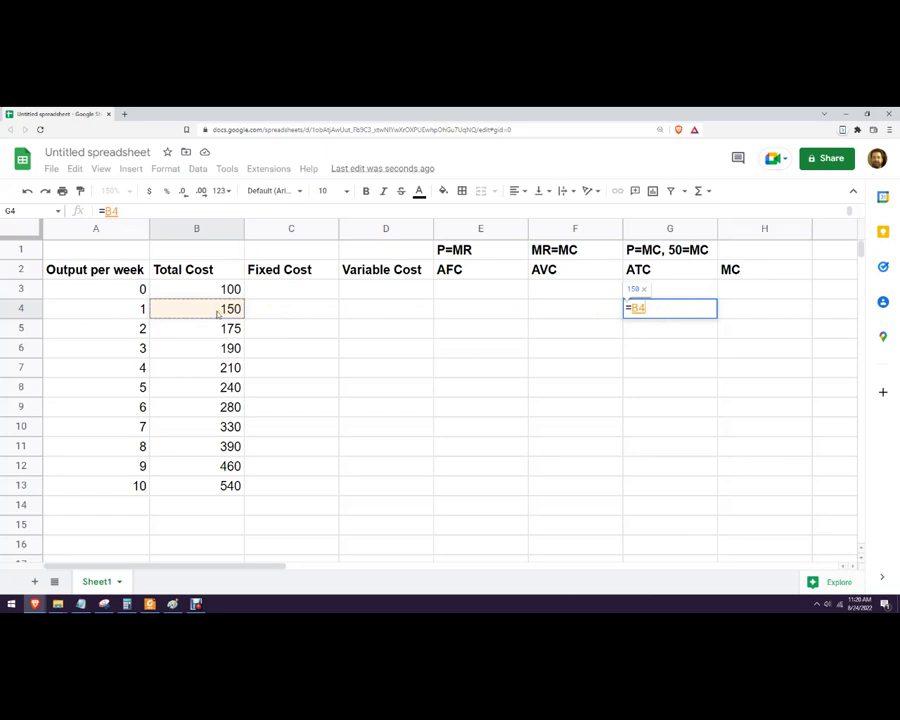
pyautogui.write('/')
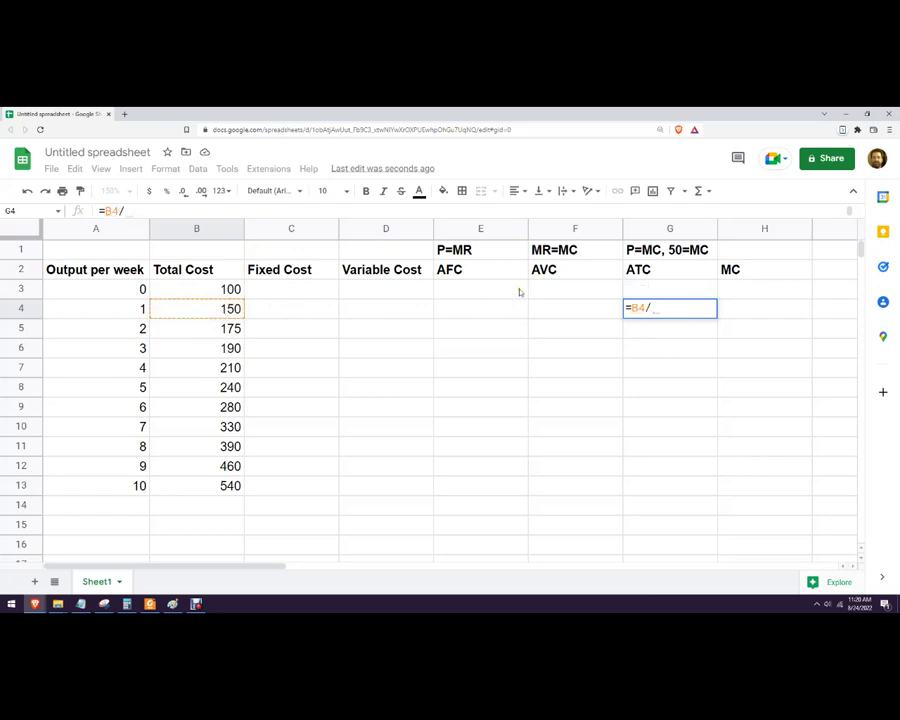
pyautogui.click(125, 308)
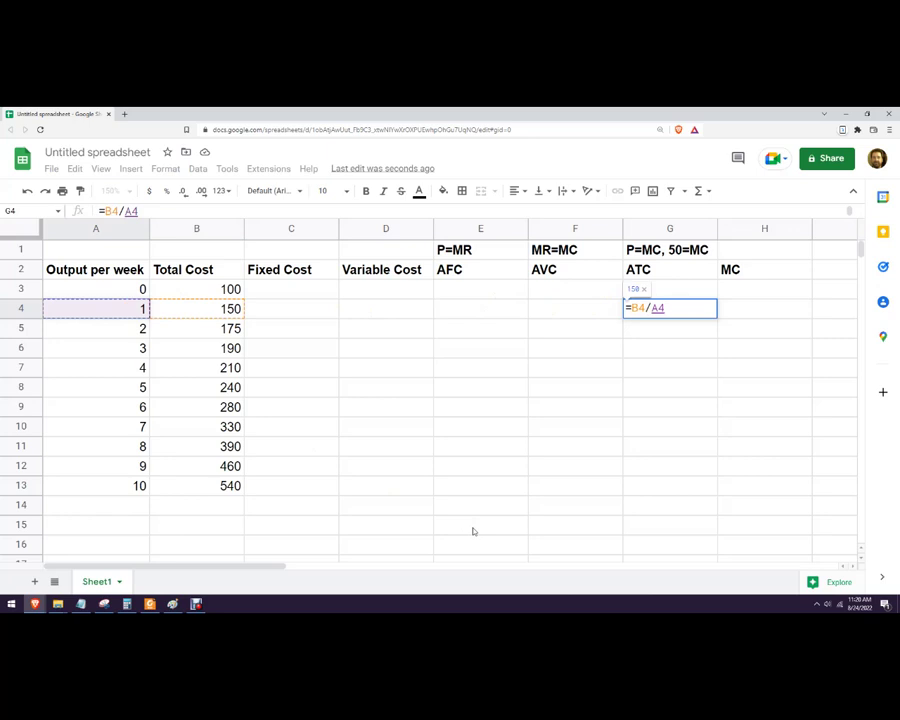
pyautogui.press('Return')
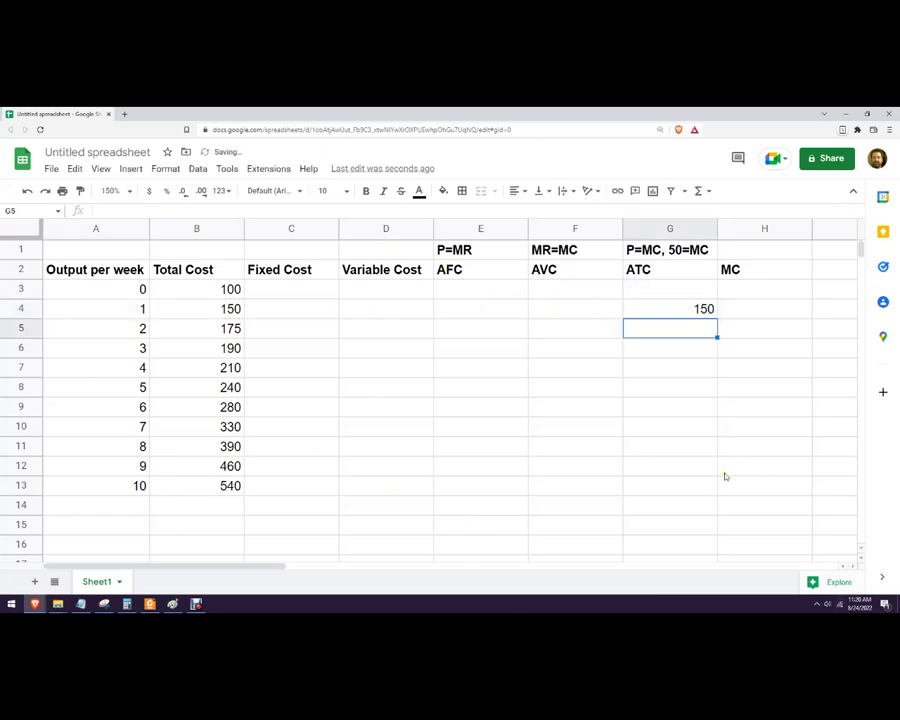
pyautogui.click(705, 311)
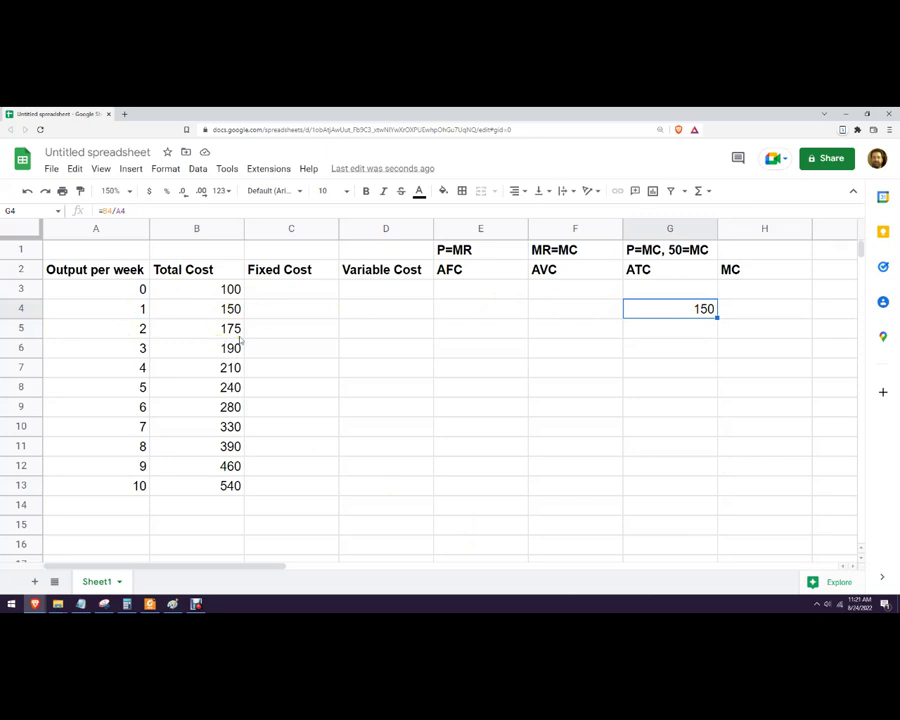
# - Calculate the ATC for an output of 2 with the formula =B5/A5 in cell G5
pyautogui.click(688, 328)
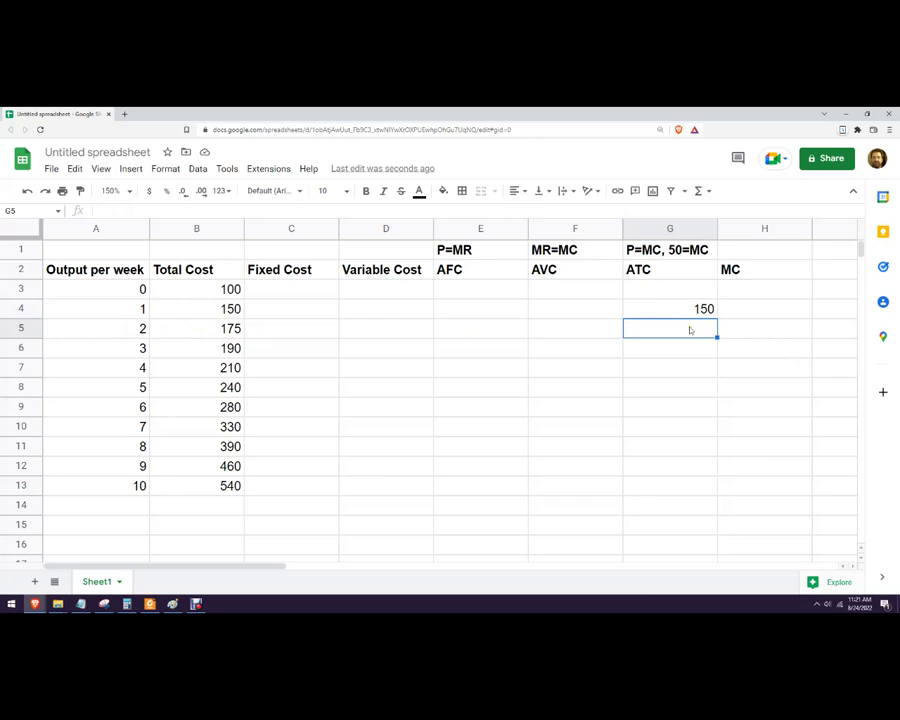
pyautogui.write('=')
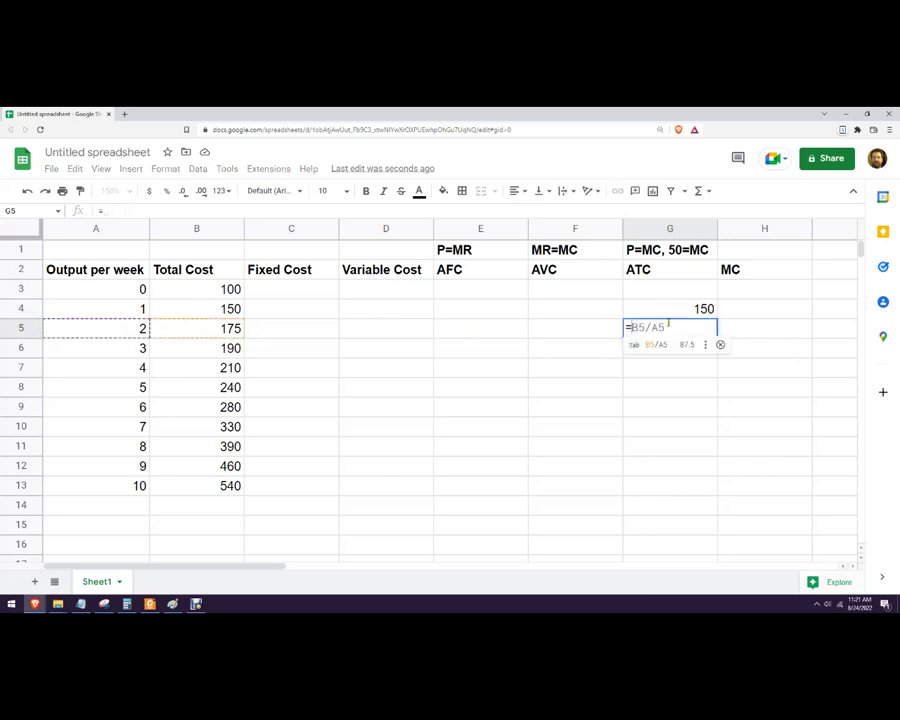
pyautogui.click(212, 328)
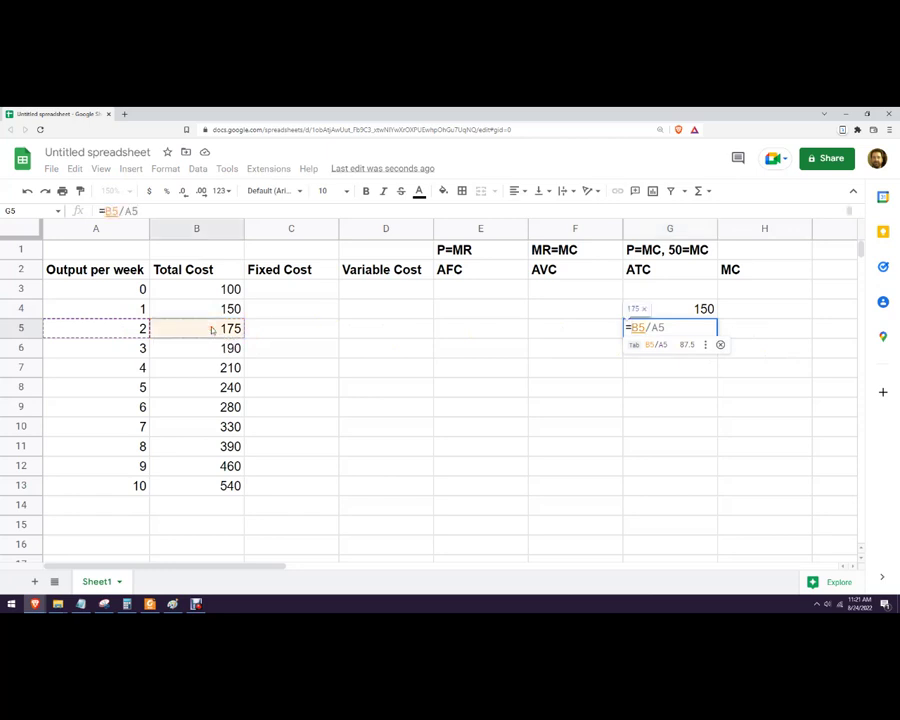
pyautogui.click(84, 332)
pyautogui.press('Return')
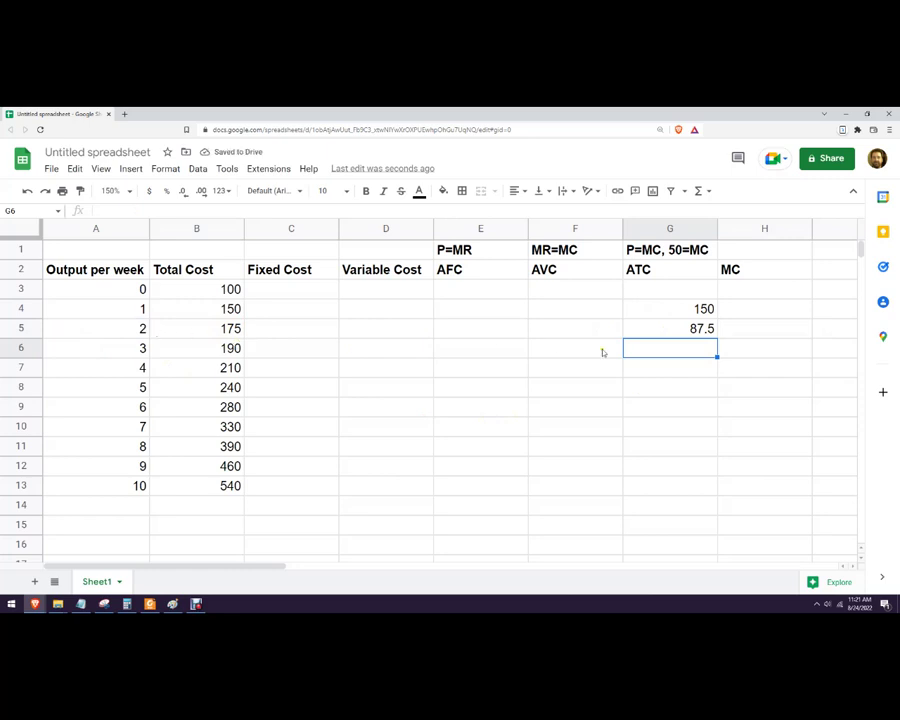
# - Fill the ATC formula from G5 down through G13
pyautogui.click(693, 330)
pyautogui.moveTo(716, 338); pyautogui.dragTo(711, 487)
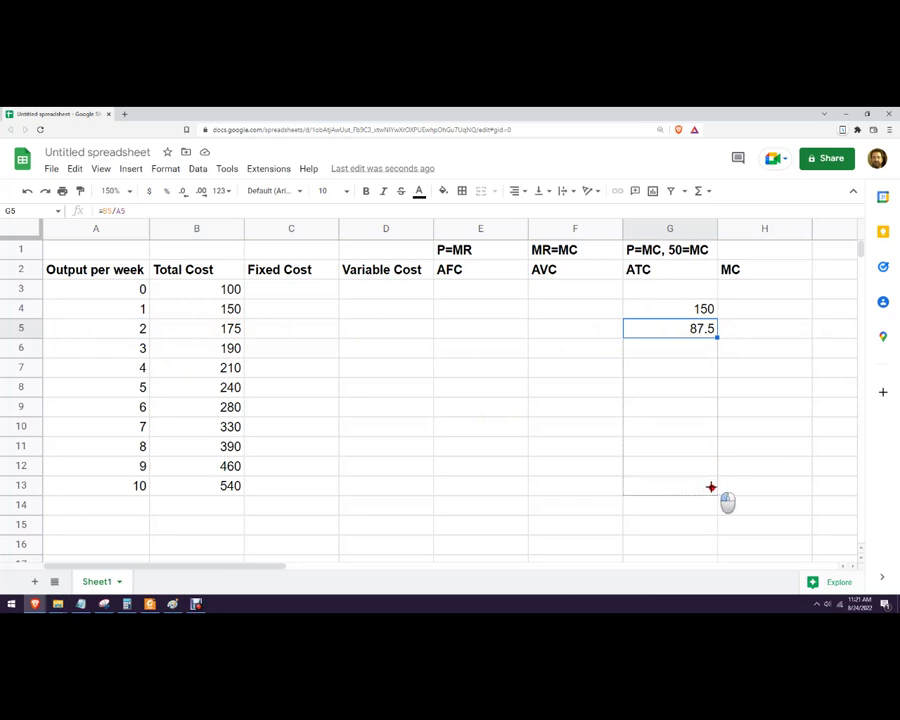
pyautogui.moveTo(711, 487); pyautogui.dragTo(711, 487)
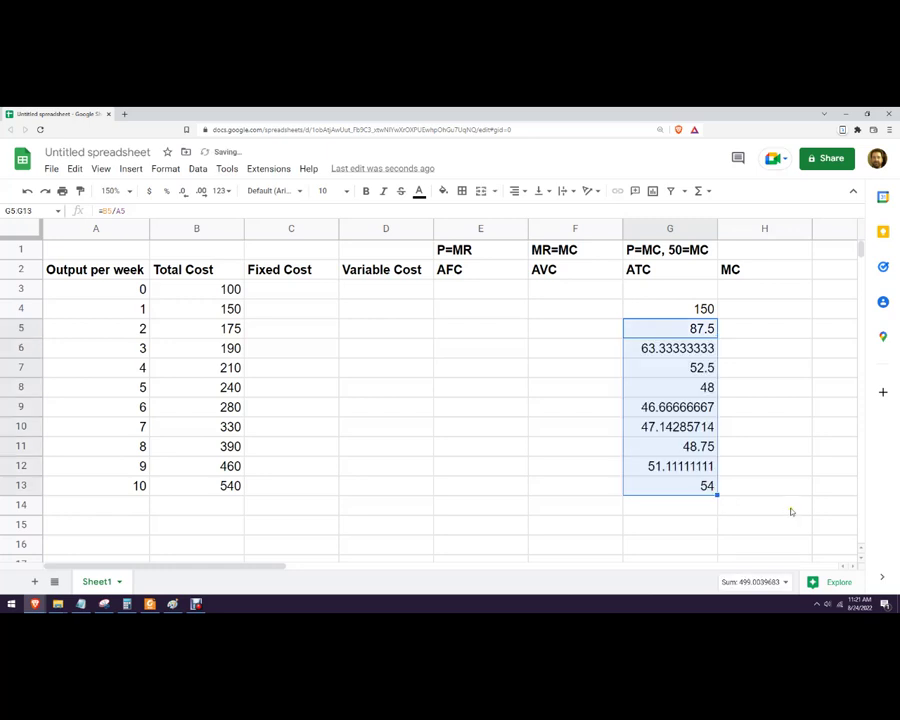
pyautogui.click(741, 460)
# - Format the cost range B3:H13 as currency
pyautogui.click(299, 289)
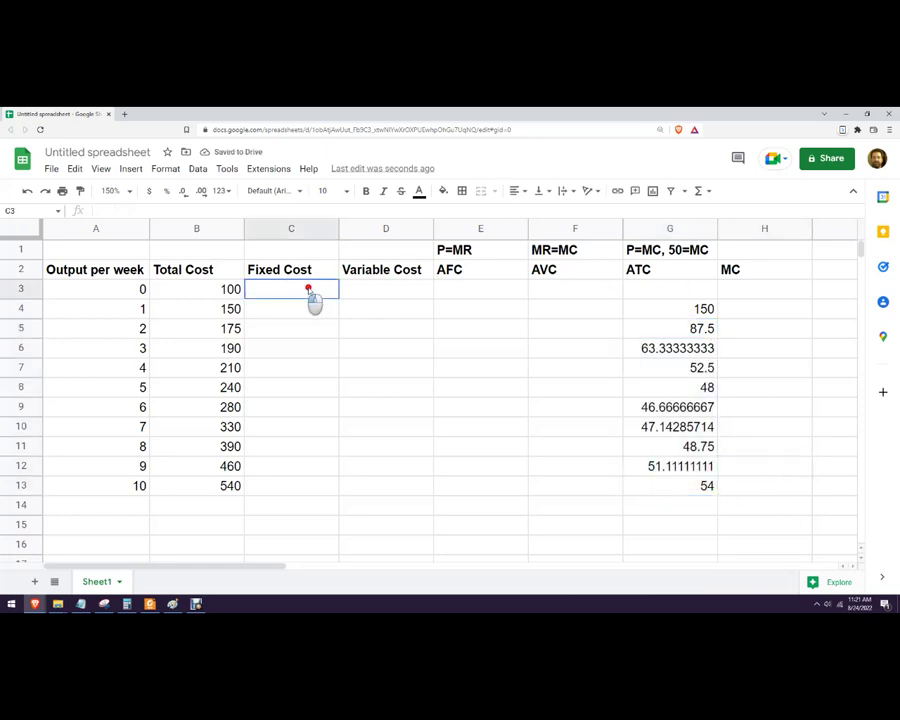
pyautogui.moveTo(177, 289); pyautogui.dragTo(732, 481)
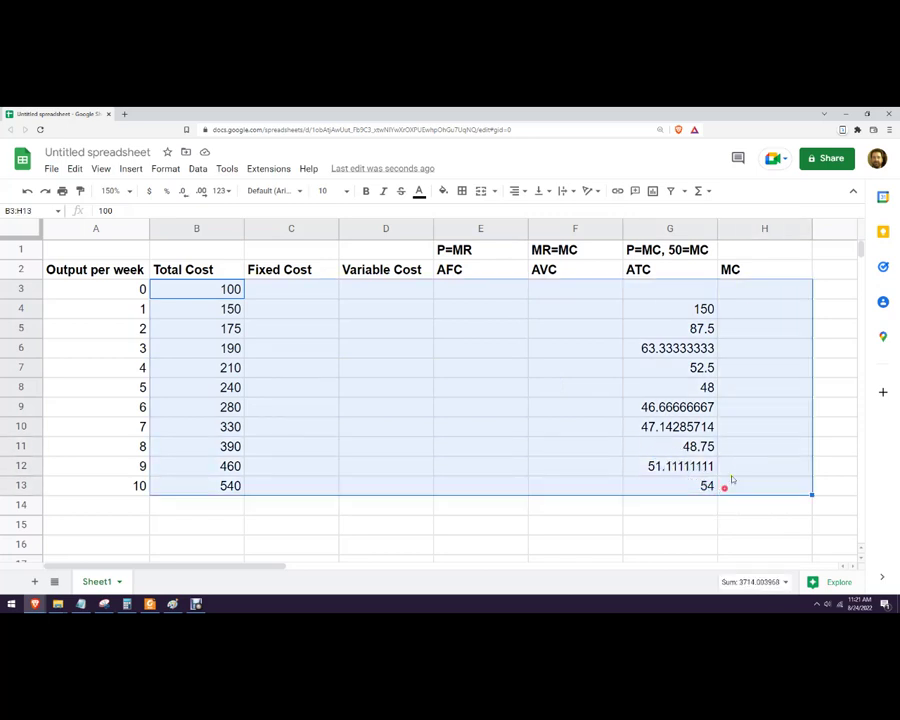
pyautogui.click(149, 191)
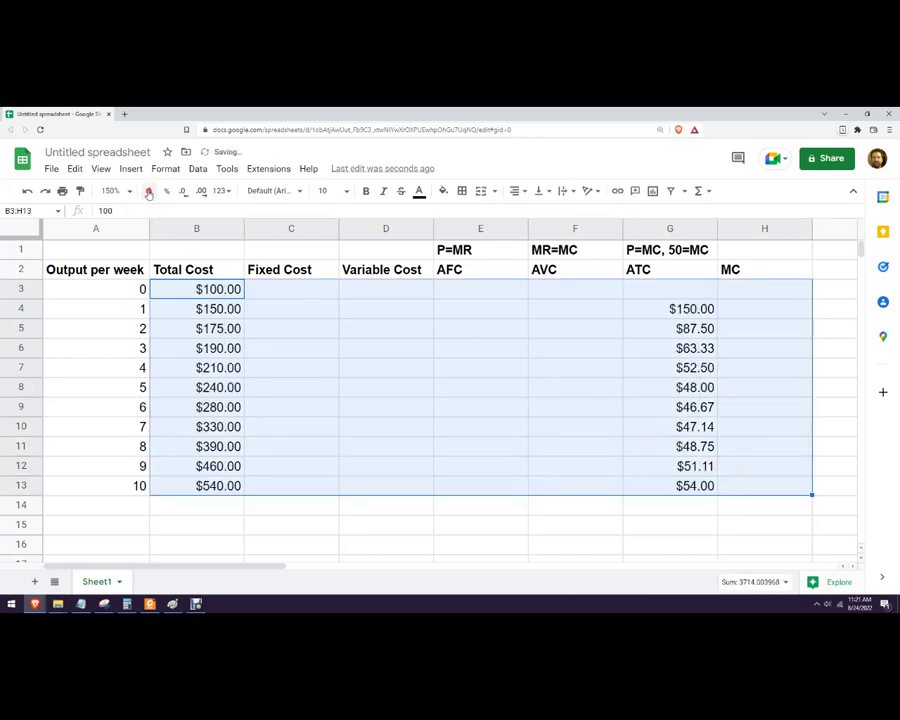
pyautogui.click(334, 540)
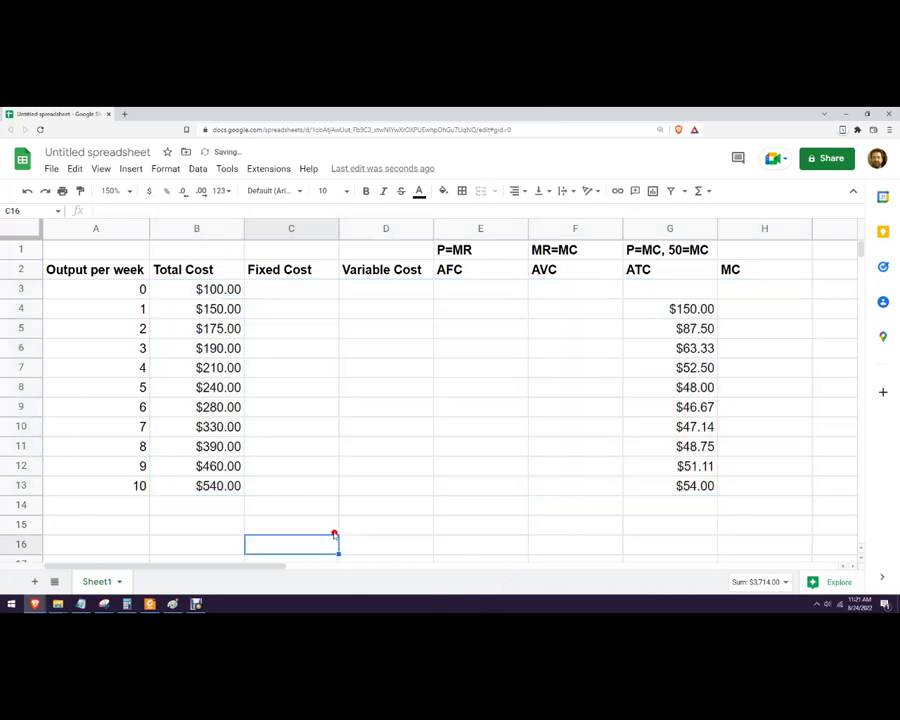
# - Try fewer and more decimal places on the amounts in B3:H13, ending back at two decimals
pyautogui.moveTo(200, 289); pyautogui.dragTo(743, 479)
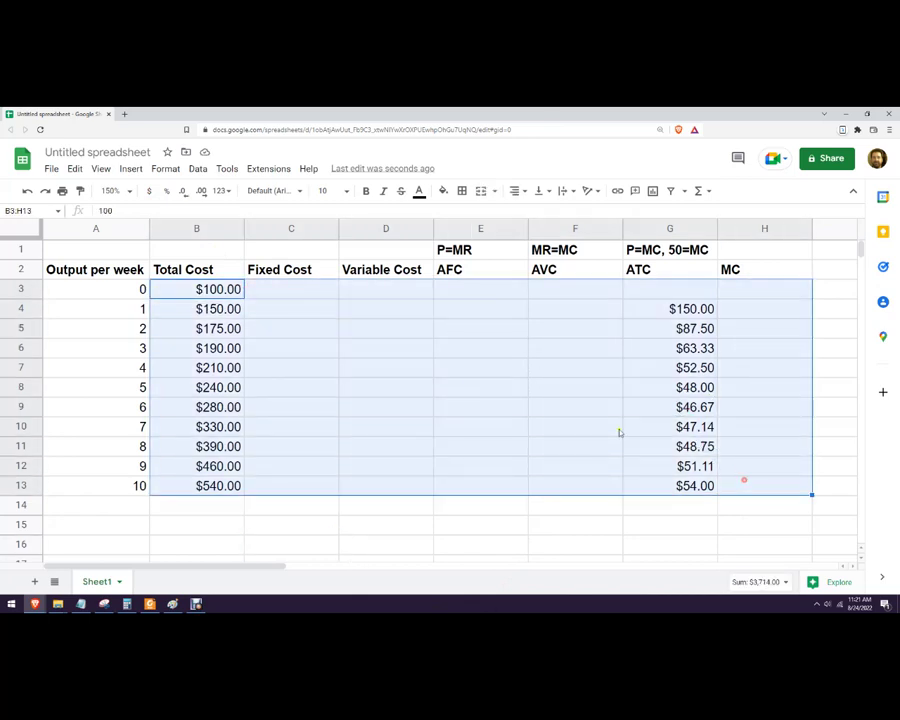
pyautogui.click(184, 192)
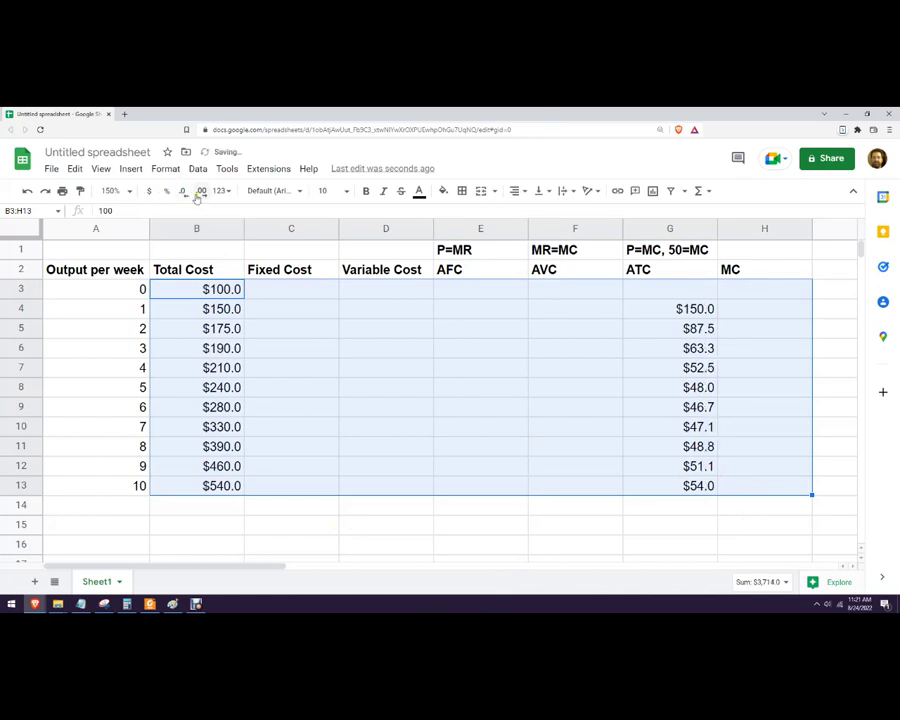
pyautogui.click(185, 193)
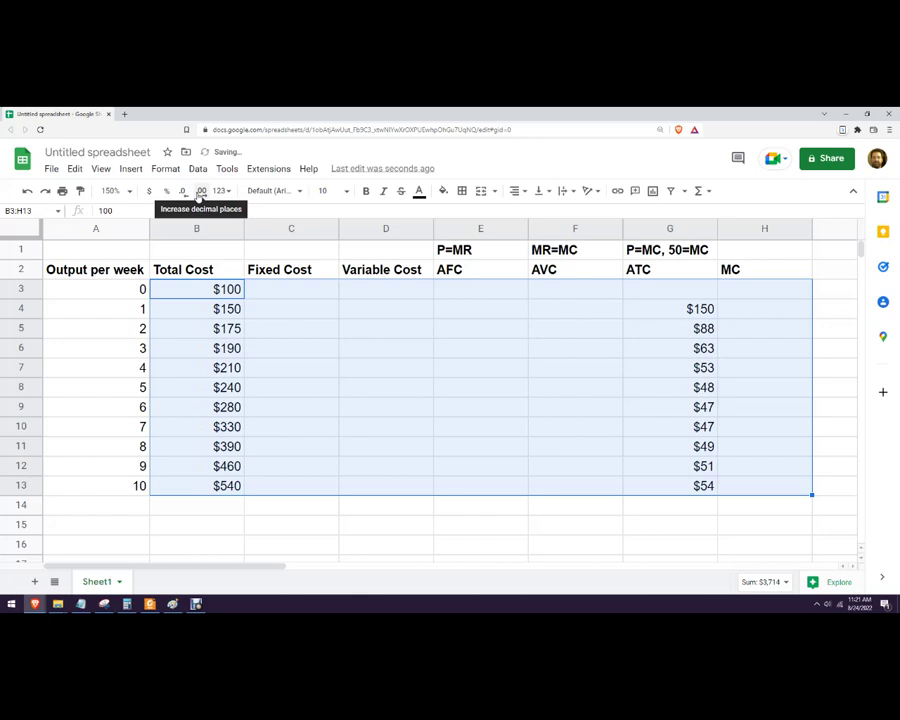
pyautogui.click(200, 192)
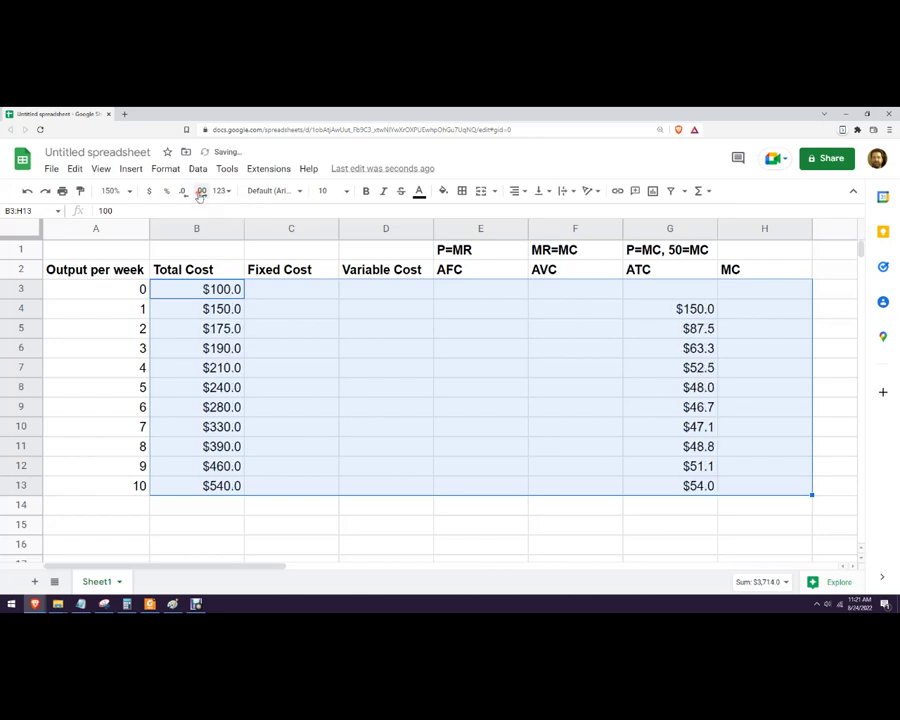
pyautogui.click(201, 192)
pyautogui.click(201, 192)
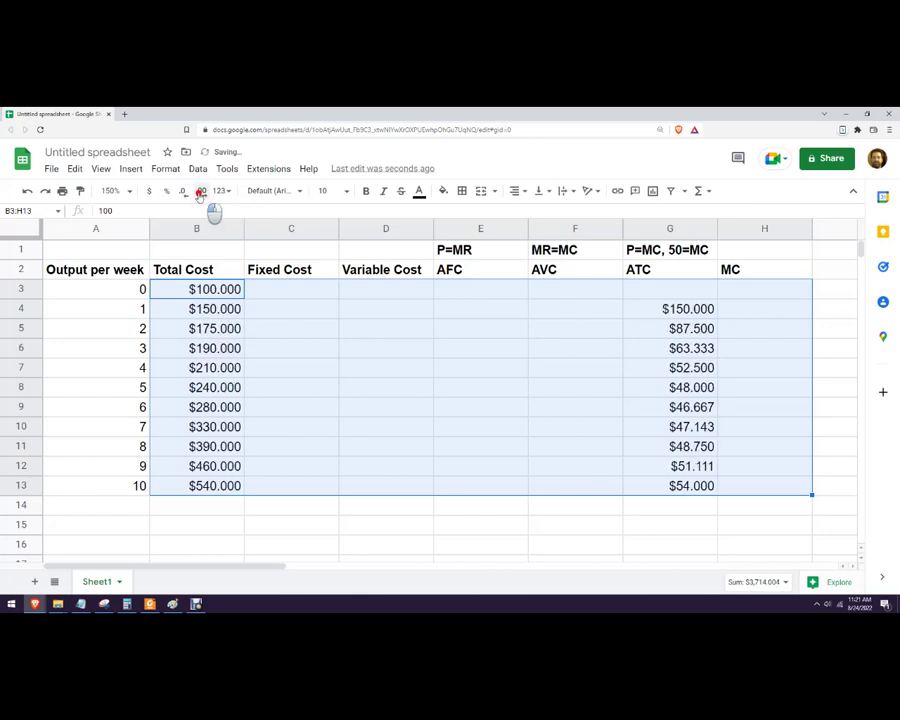
pyautogui.click(201, 192)
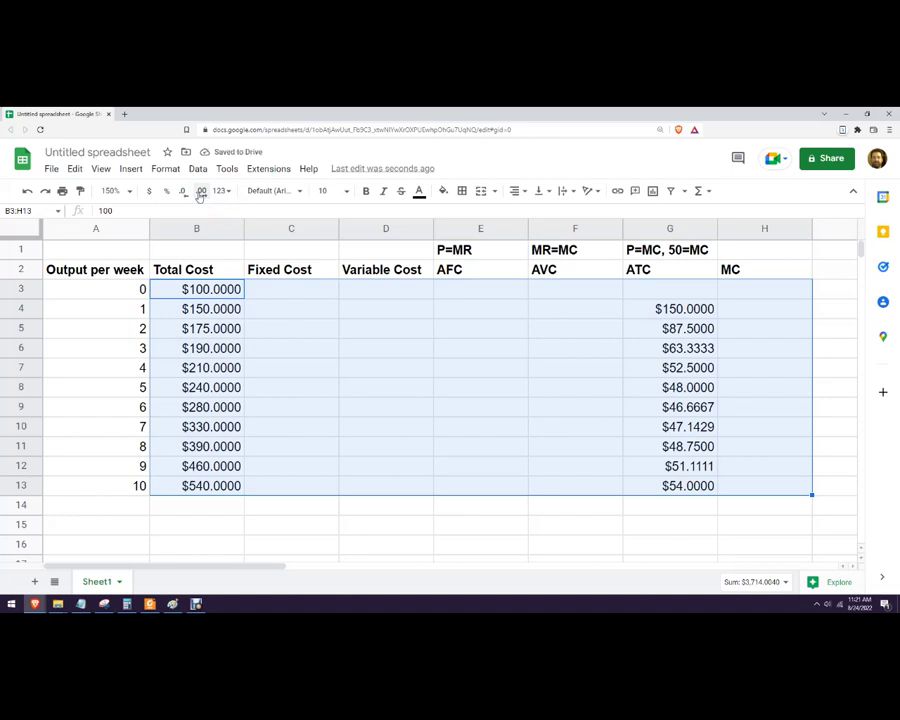
pyautogui.click(184, 192)
pyautogui.click(184, 192)
pyautogui.click(581, 407)
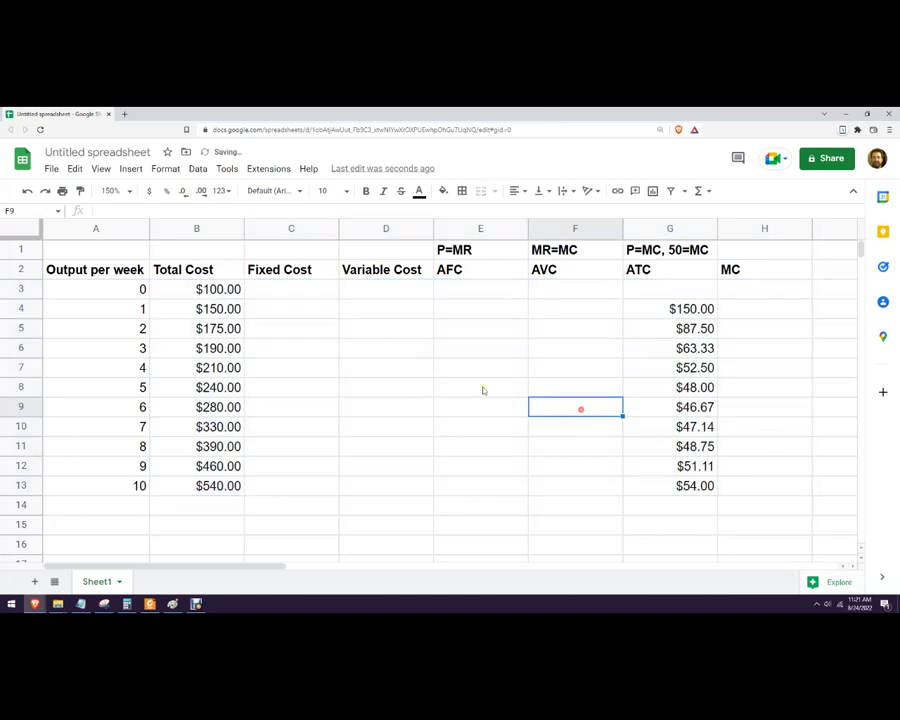
# - Shade the AFC, AVC and ATC cells for zero output, E3:G3, in yellow
pyautogui.click(270, 289)
pyautogui.click(650, 274)
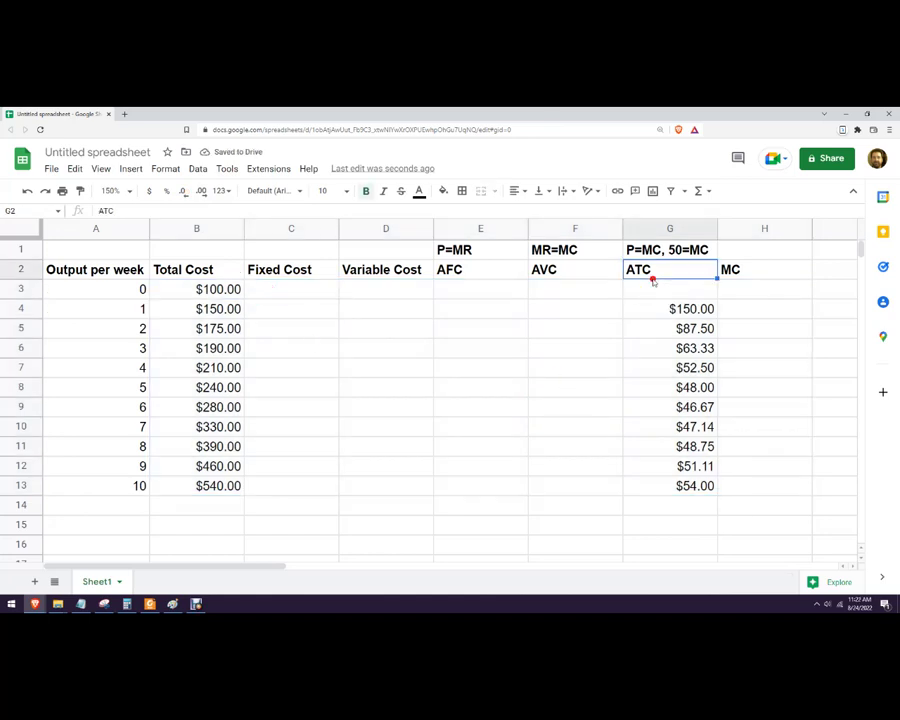
pyautogui.click(653, 288)
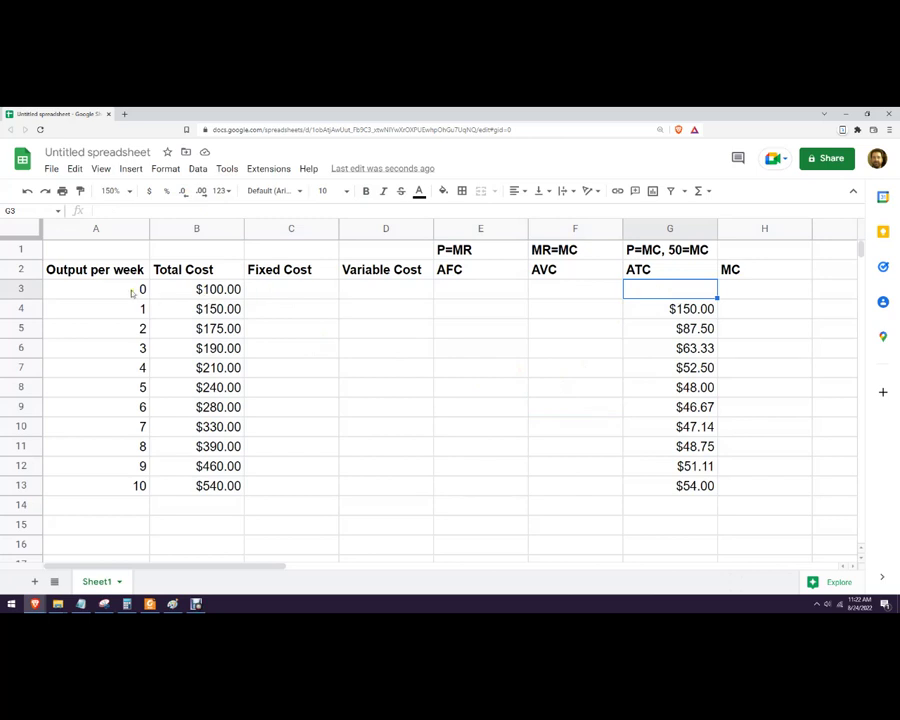
pyautogui.click(573, 291)
pyautogui.click(484, 288)
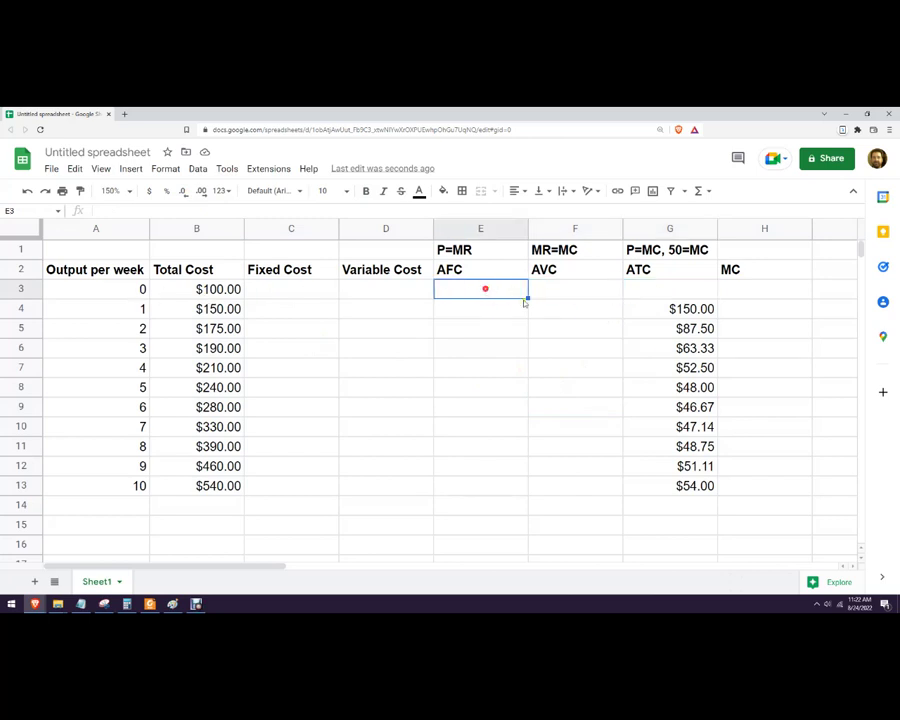
pyautogui.click(482, 291)
pyautogui.moveTo(504, 291); pyautogui.dragTo(649, 289)
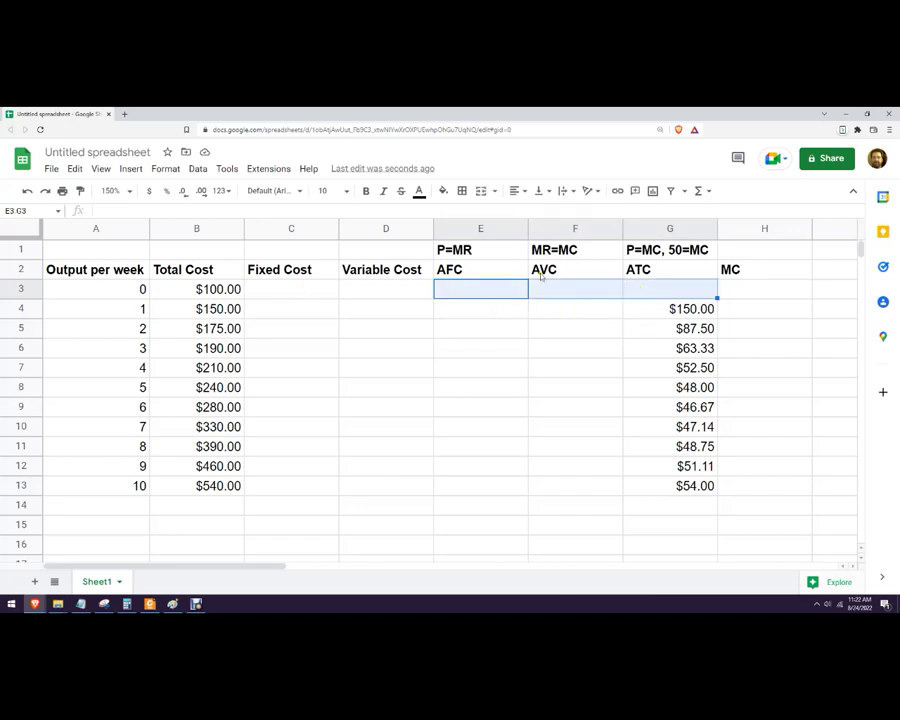
pyautogui.click(443, 191)
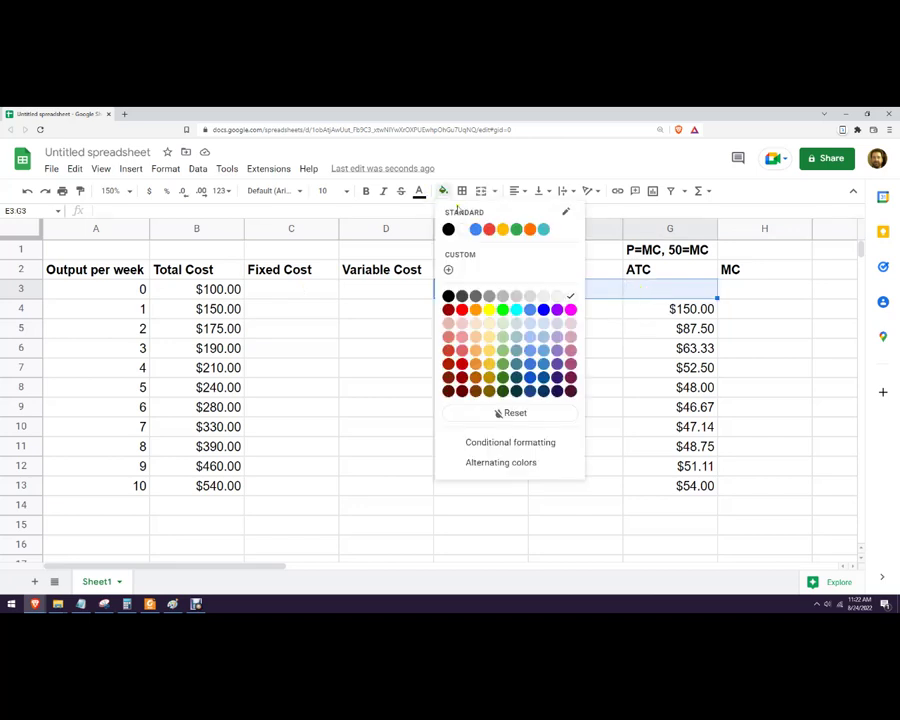
pyautogui.click(489, 309)
pyautogui.click(653, 444)
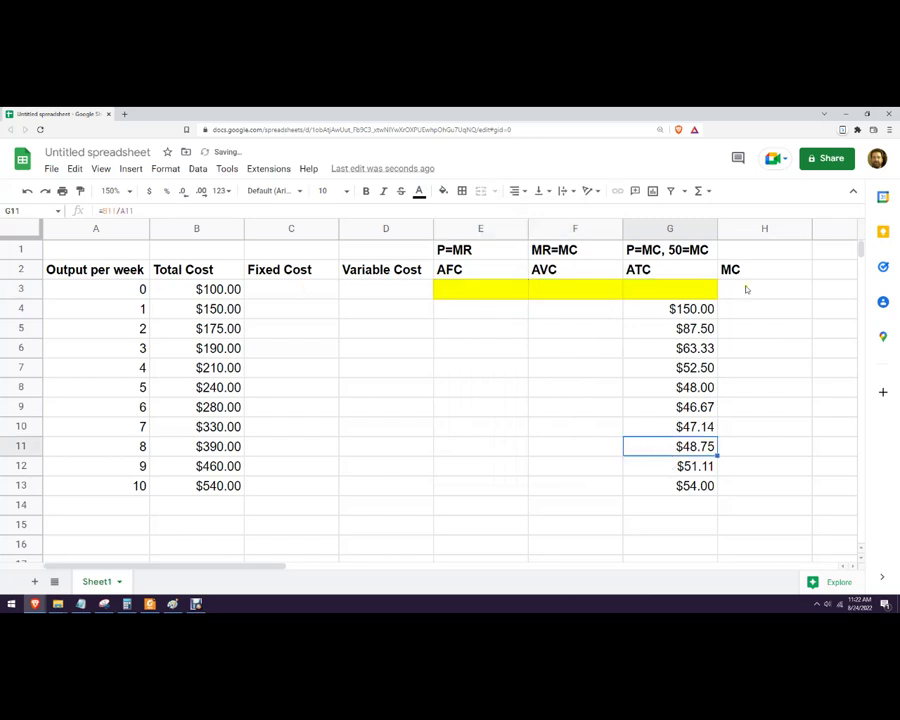
# - Give the MC cell for zero output, H3, the same yellow fill
pyautogui.click(747, 288)
pyautogui.click(443, 191)
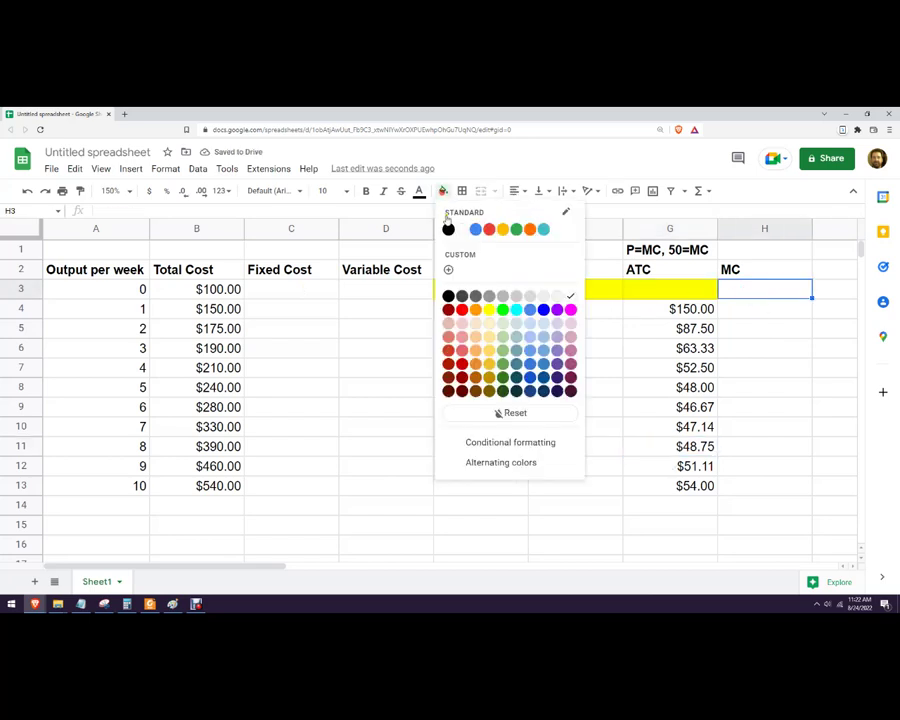
pyautogui.click(489, 309)
pyautogui.click(700, 390)
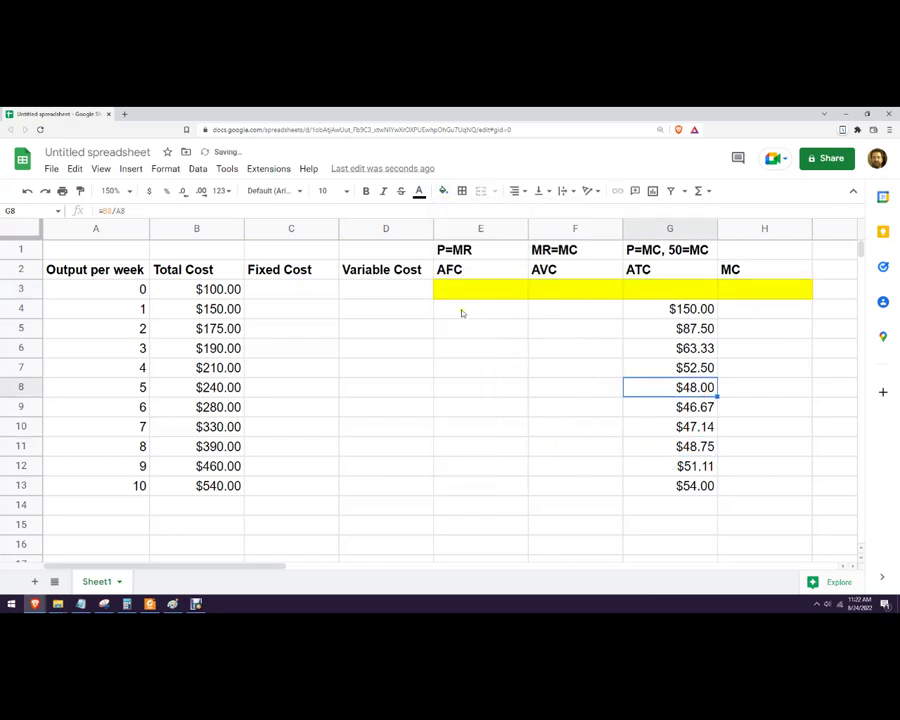
# - Set the fixed cost in C3 to the total cost at zero output with the absolute reference =$B$3
pyautogui.click(316, 291)
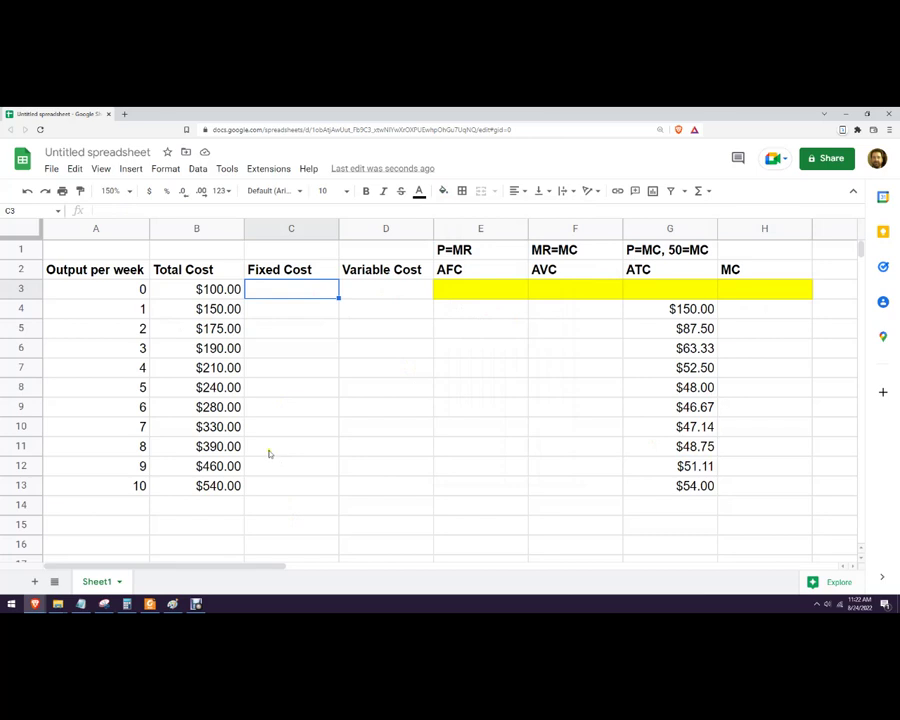
pyautogui.write('=')
pyautogui.click(215, 288)
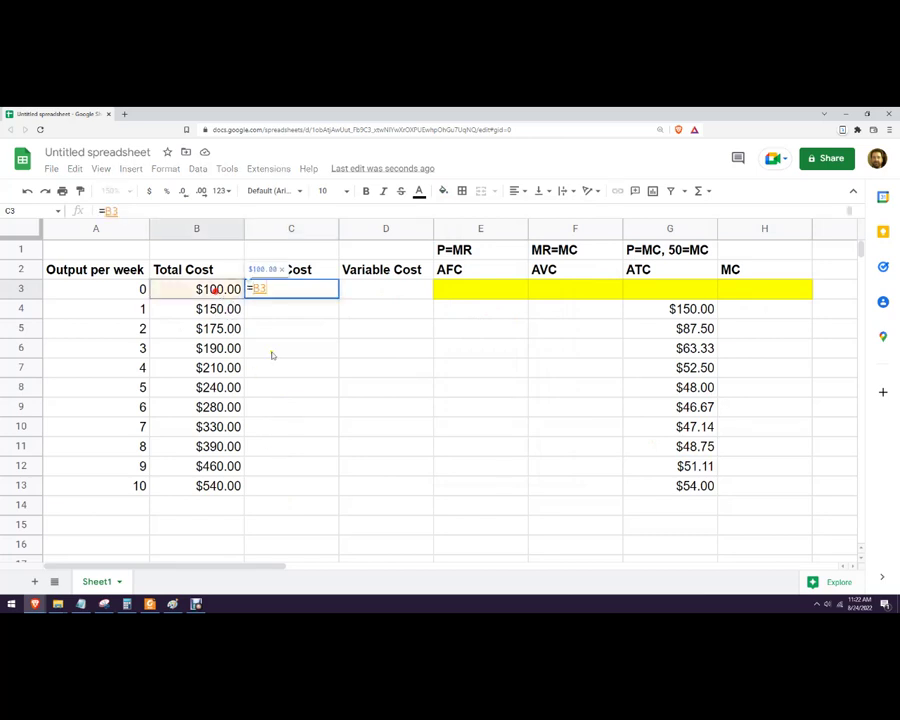
pyautogui.click(254, 287)
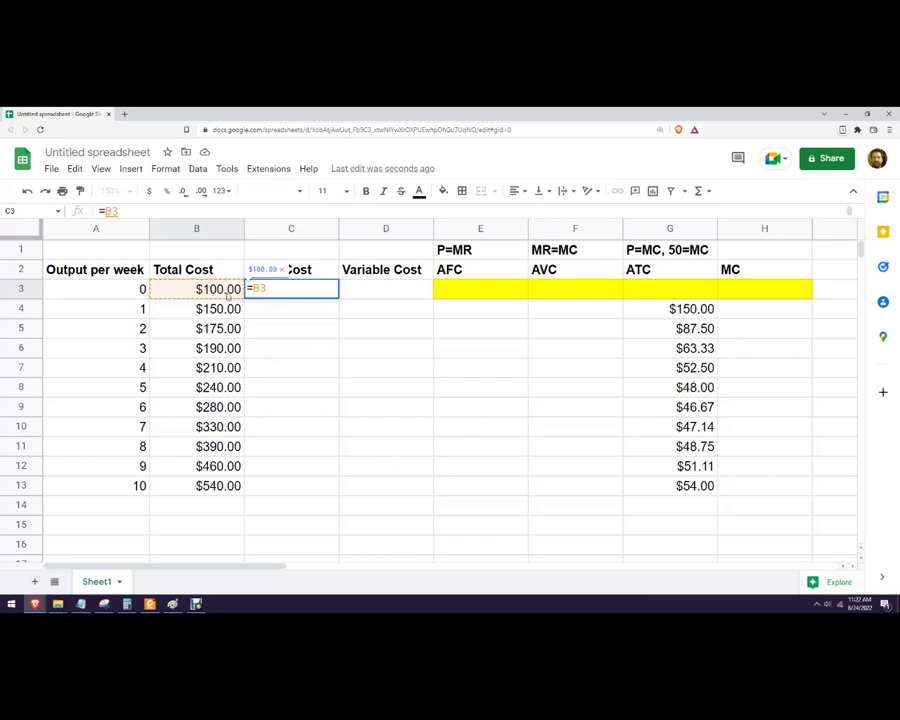
pyautogui.press('F4')
pyautogui.press('Return')
# - Copy the fixed cost formula from C3 down through C13
pyautogui.click(333, 292)
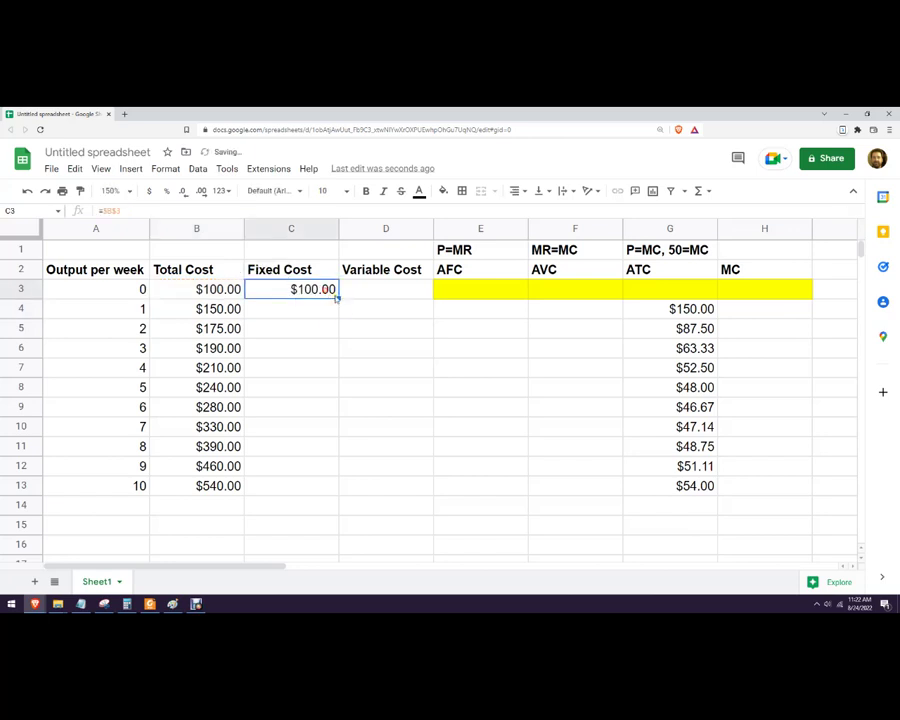
pyautogui.moveTo(339, 297); pyautogui.dragTo(318, 487)
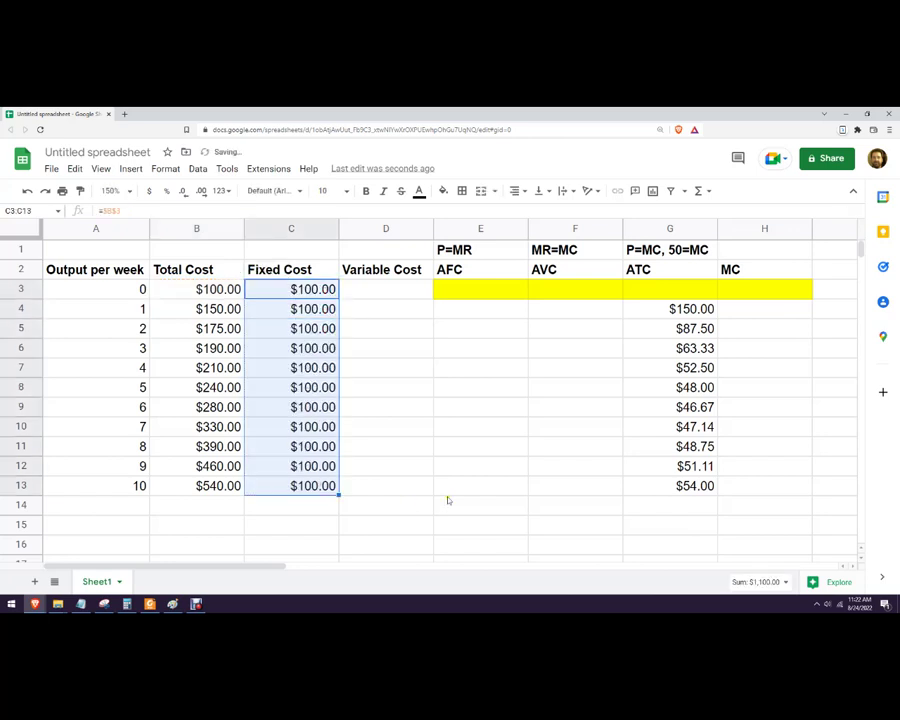
pyautogui.click(442, 437)
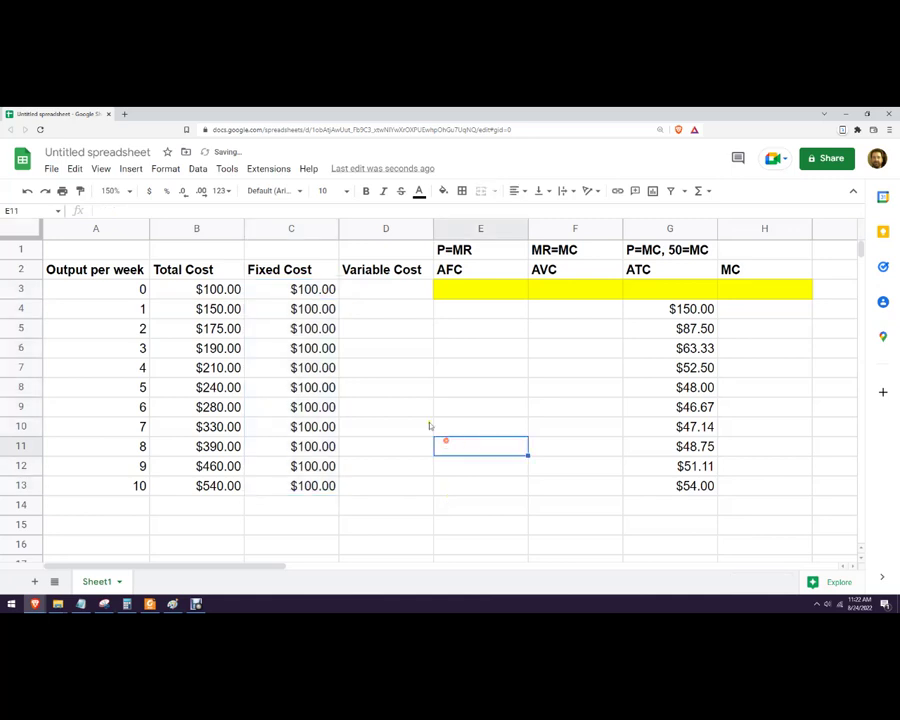
# - Calculate the variable cost at zero output in D3 as total cost minus fixed cost, =B3-C3
pyautogui.click(400, 292)
pyautogui.write('=')
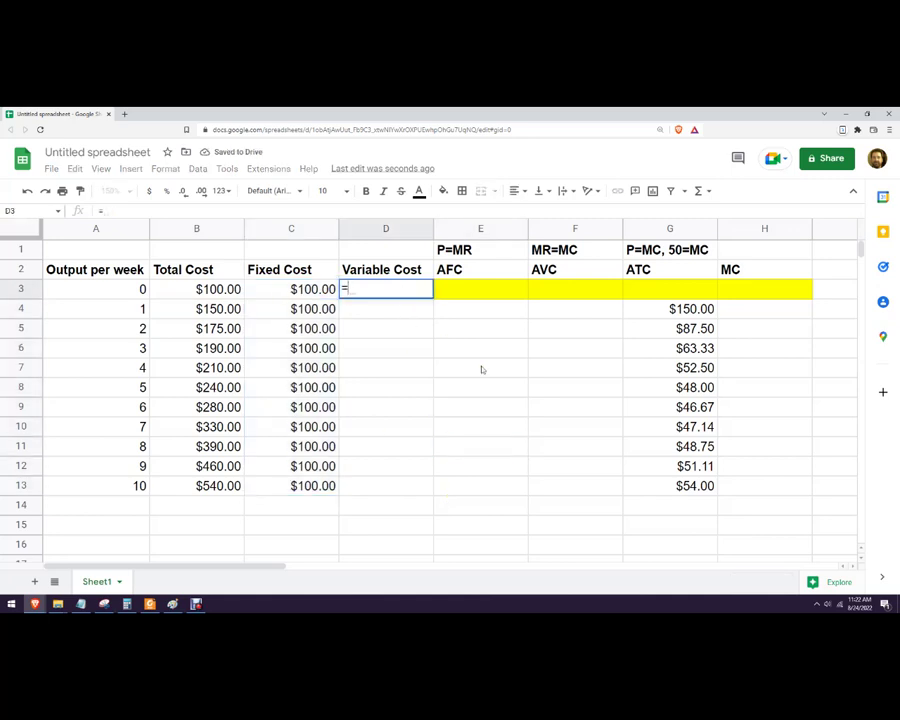
pyautogui.click(222, 290)
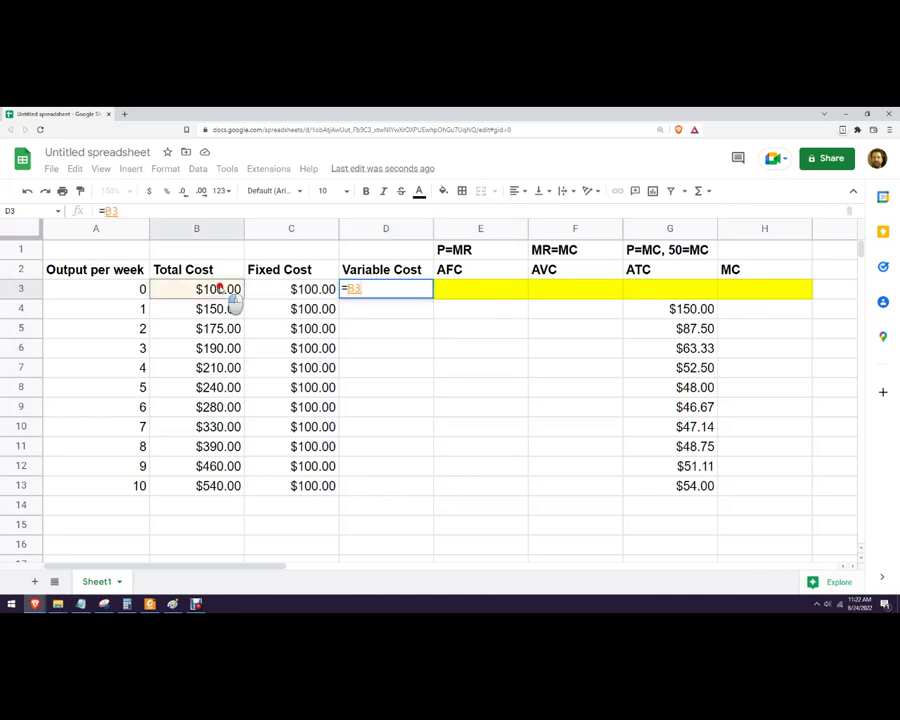
pyautogui.write('-')
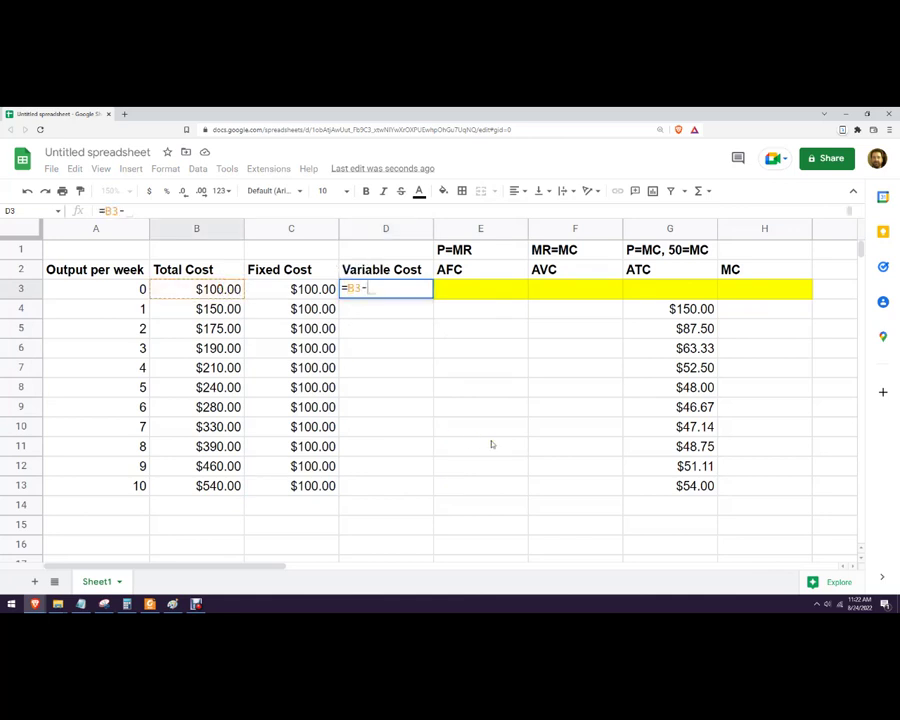
pyautogui.click(315, 291)
pyautogui.press('Return')
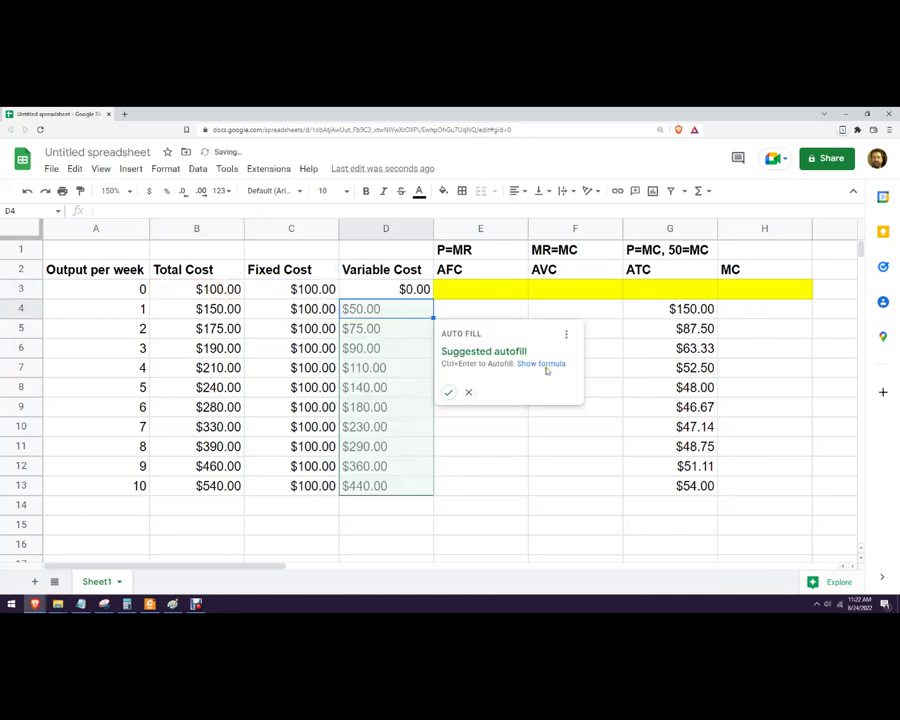
# - Fill the variable cost formula from D3 down through D13 with the suggested autofill
pyautogui.click(450, 392)
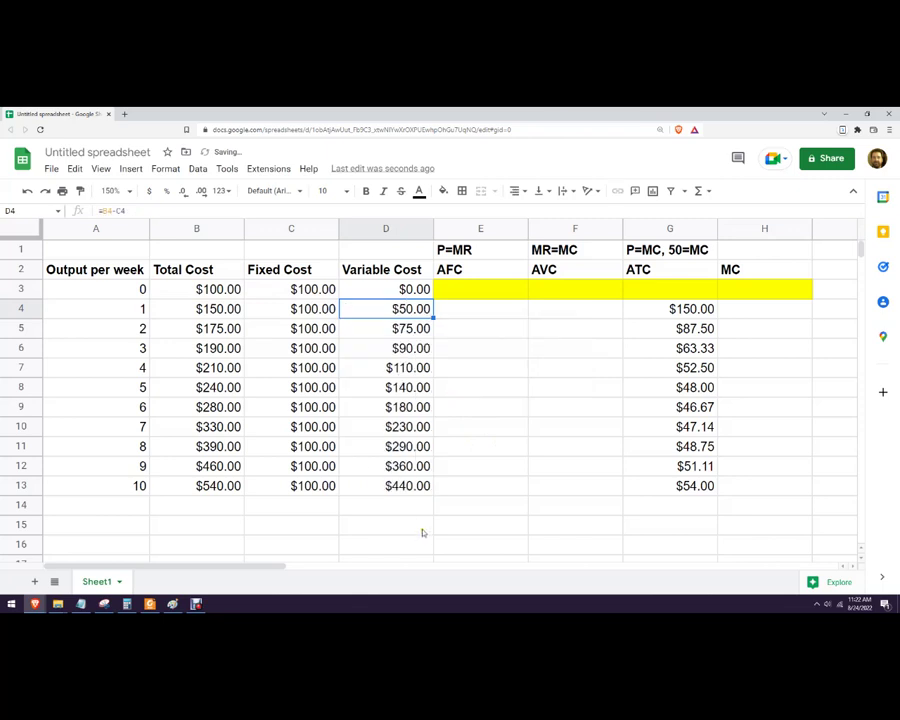
pyautogui.click(515, 504)
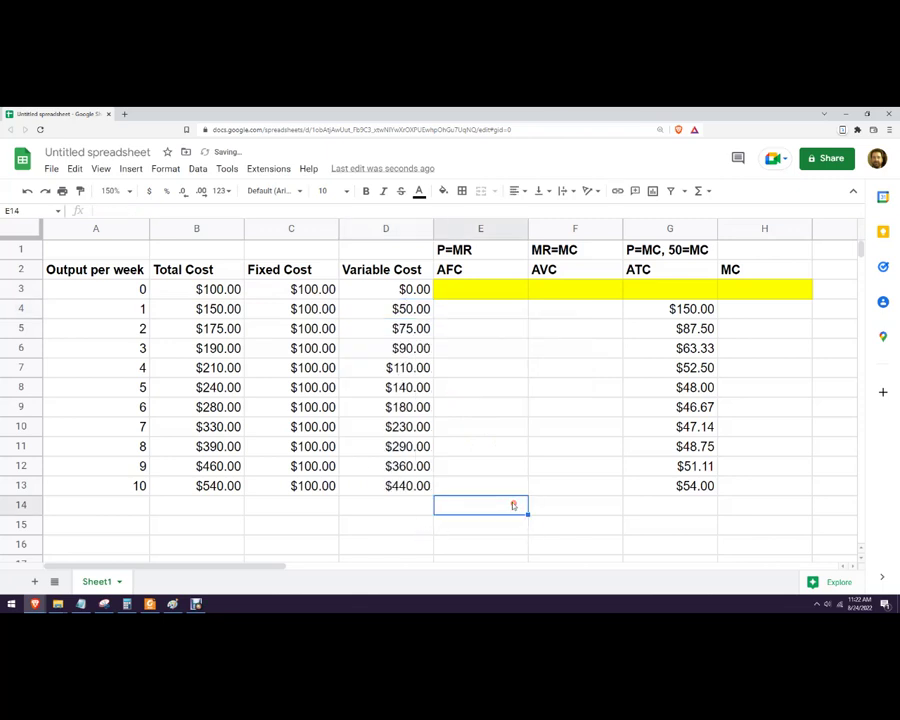
pyautogui.click(311, 447)
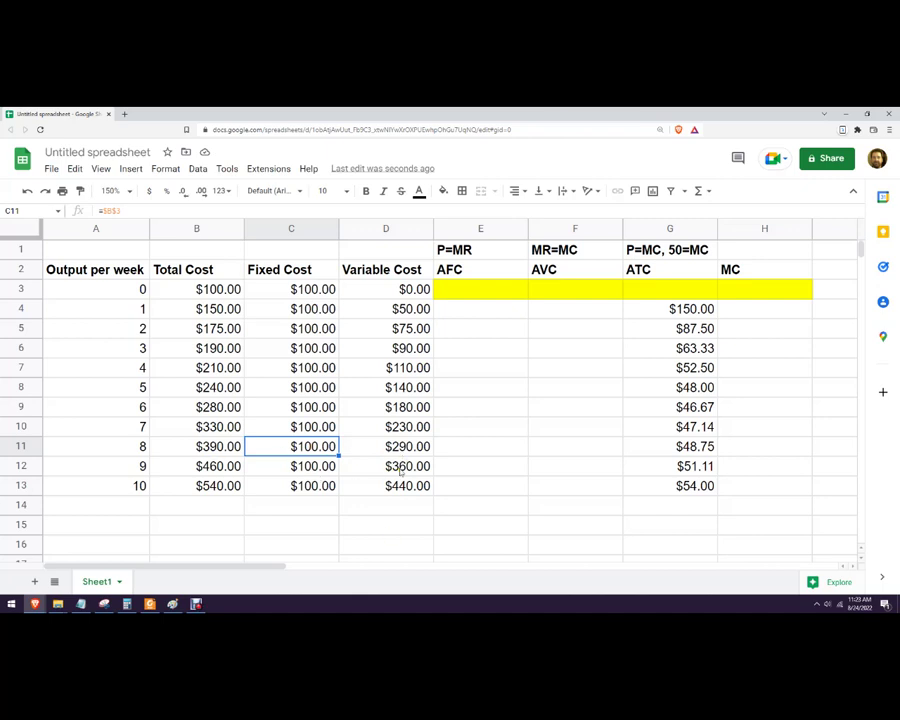
pyautogui.click(543, 463)
# - Calculate AFC in E4 as fixed cost divided by output, =C4/A4, and fill it down through E13
pyautogui.click(495, 317)
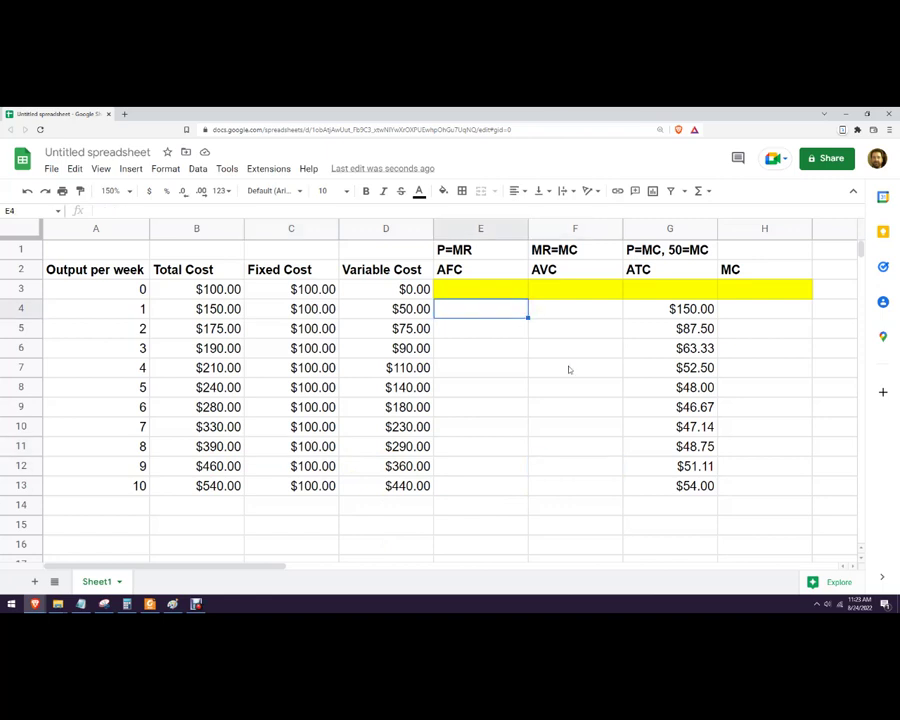
pyautogui.write('=')
pyautogui.click(314, 308)
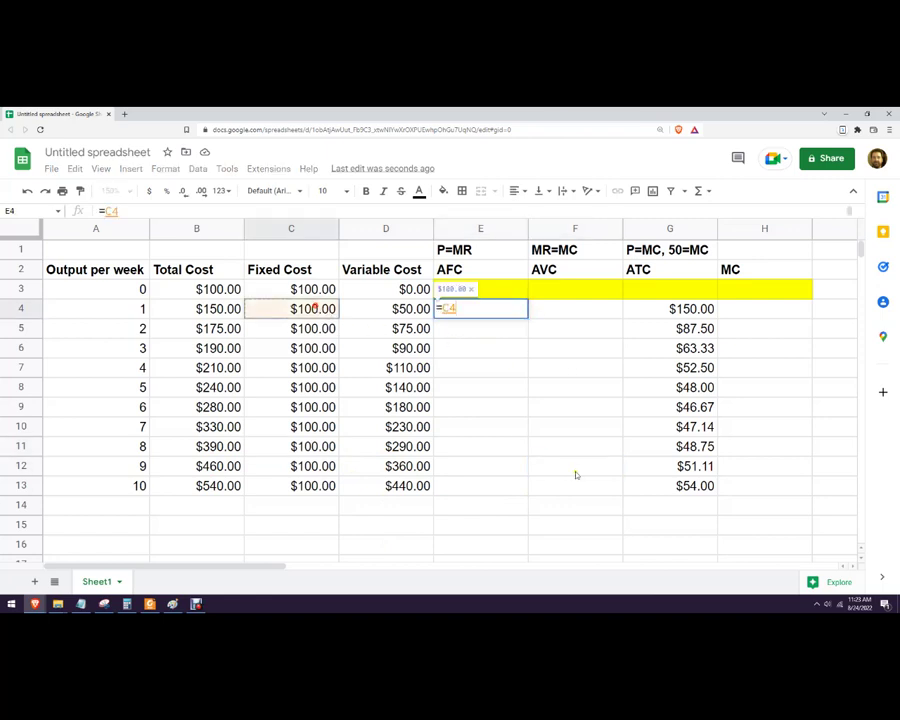
pyautogui.write('/')
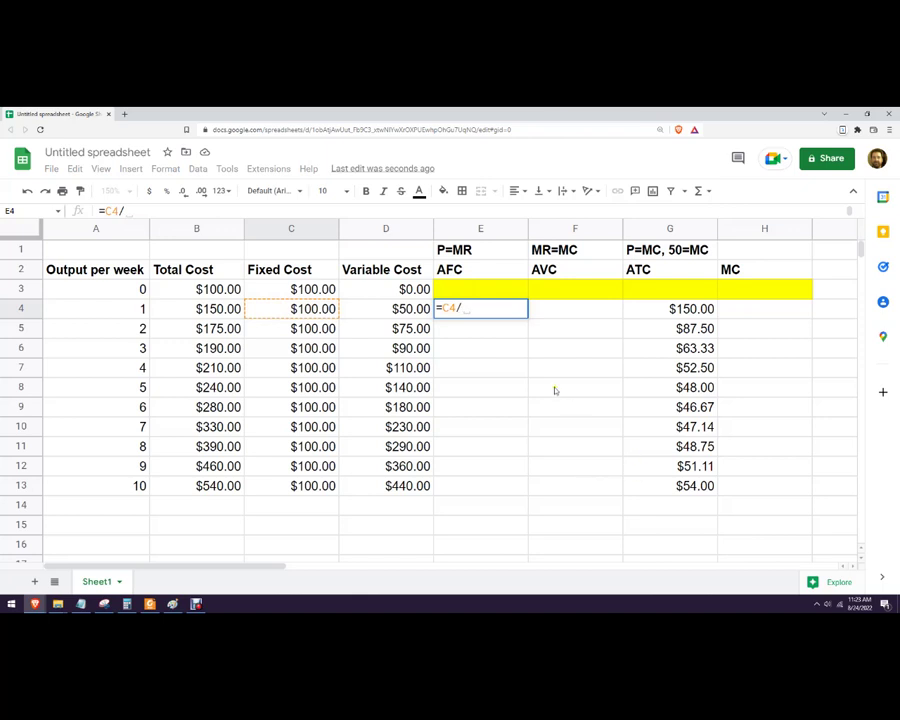
pyautogui.click(137, 310)
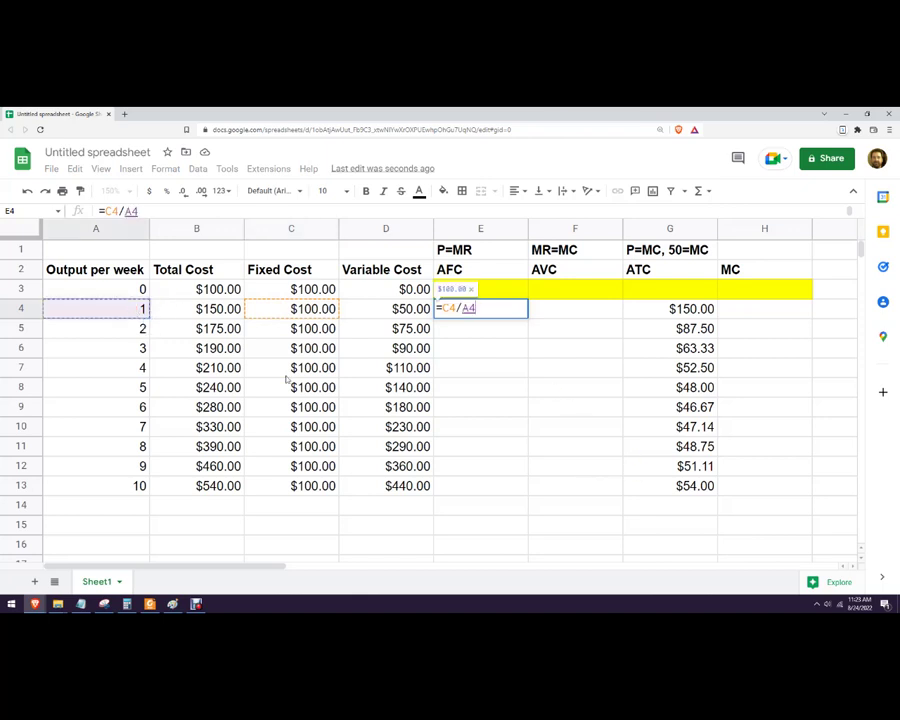
pyautogui.press('Return')
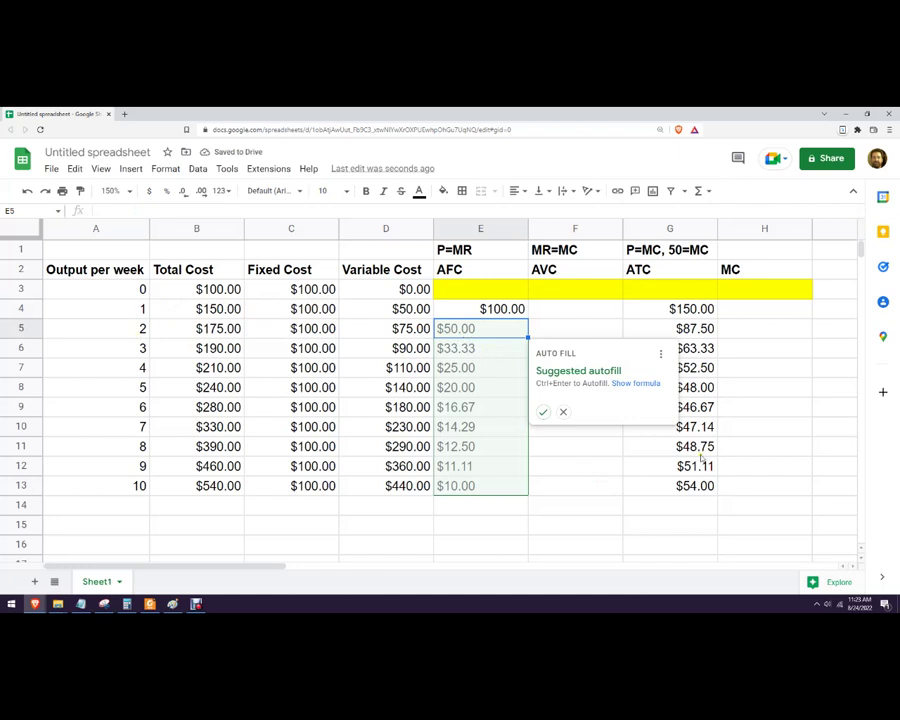
pyautogui.click(543, 412)
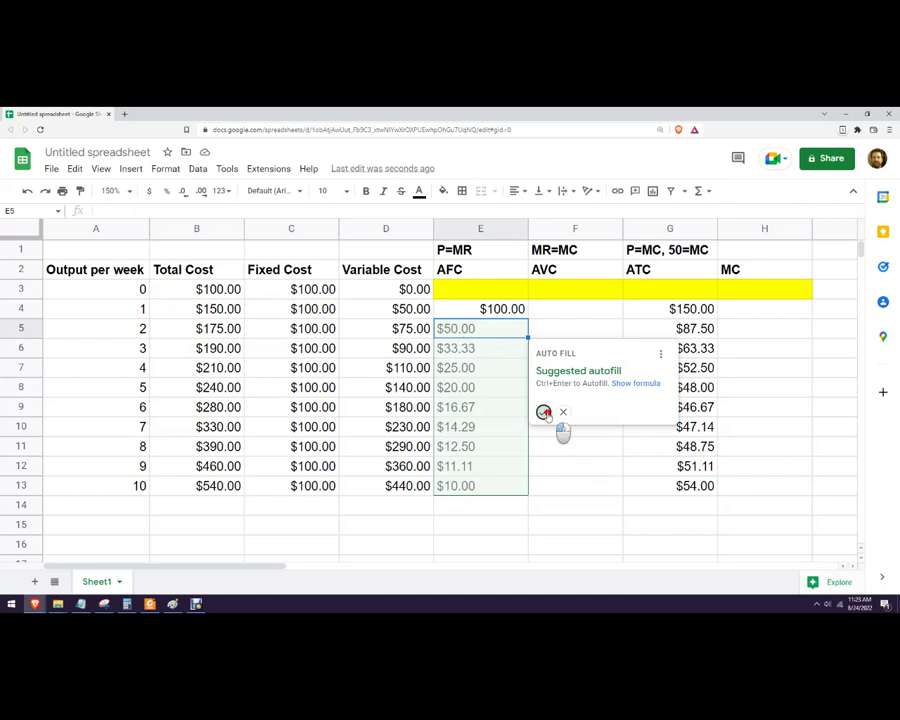
# - Calculate AVC in F4 as variable cost divided by output, =D4/A4, and fill it down through F13
pyautogui.click(578, 309)
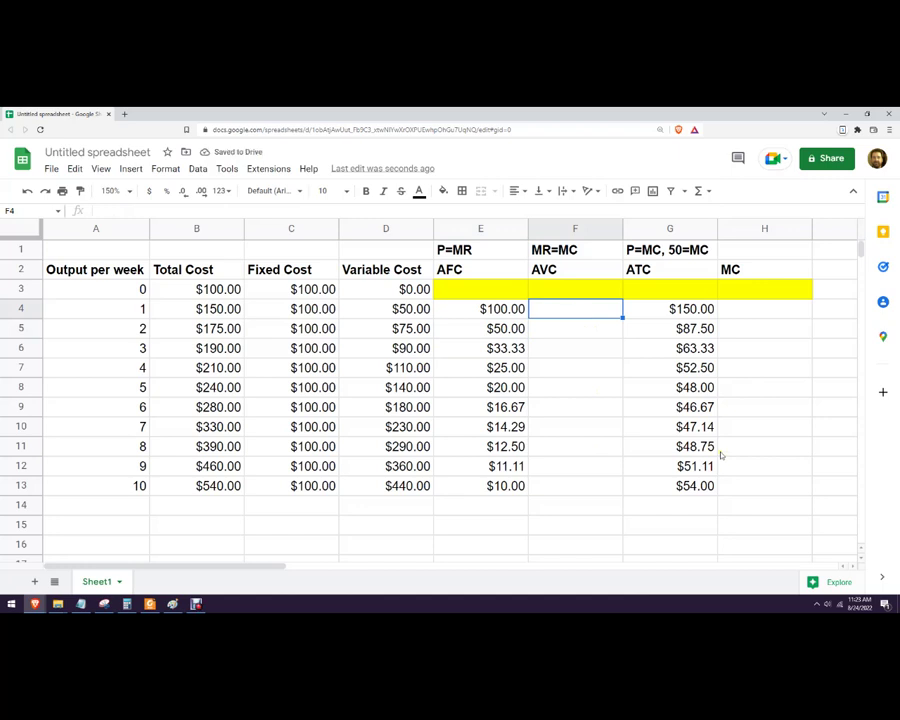
pyautogui.write('=')
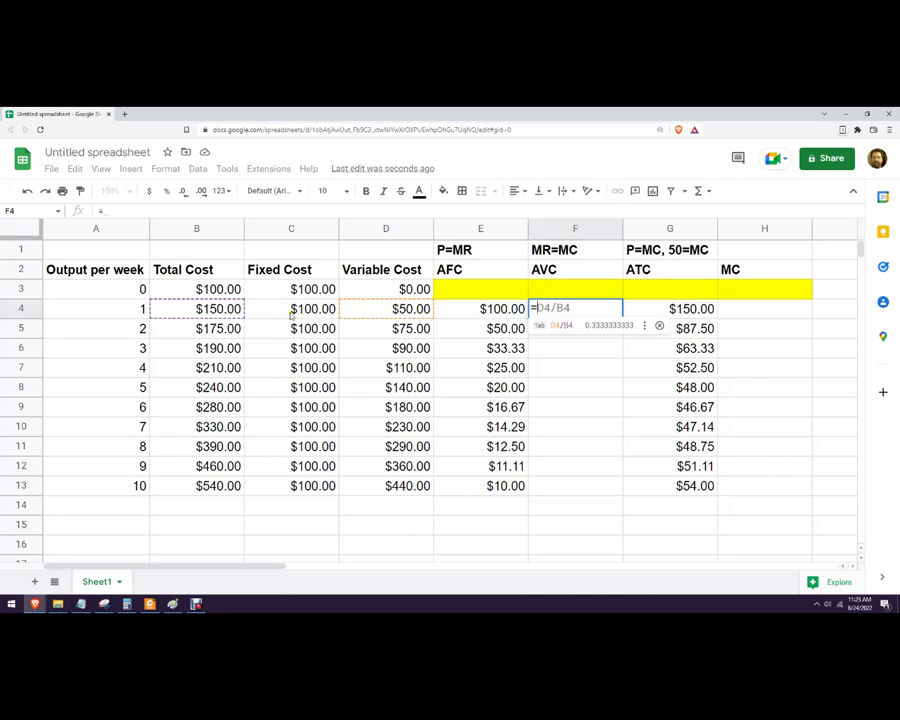
pyautogui.click(583, 308)
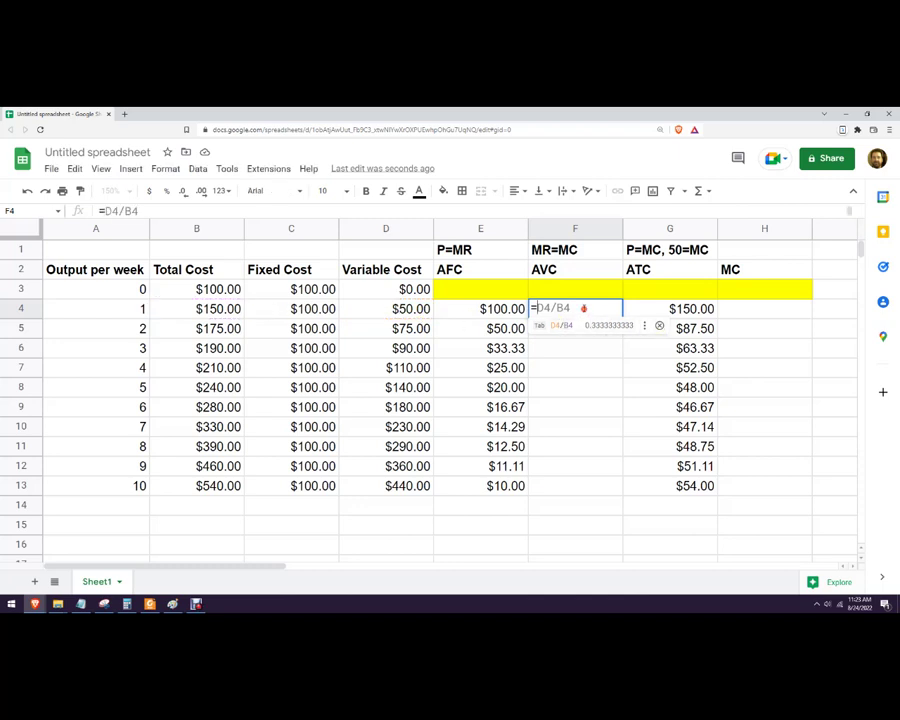
pyautogui.click(402, 308)
pyautogui.write('/')
pyautogui.click(128, 308)
pyautogui.press('Return')
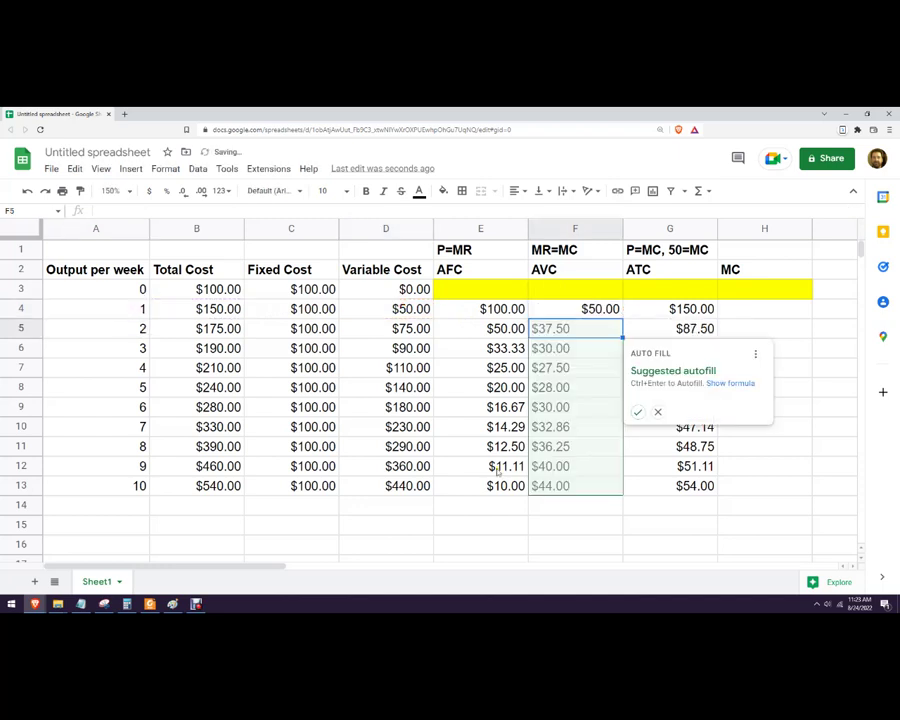
pyautogui.click(637, 411)
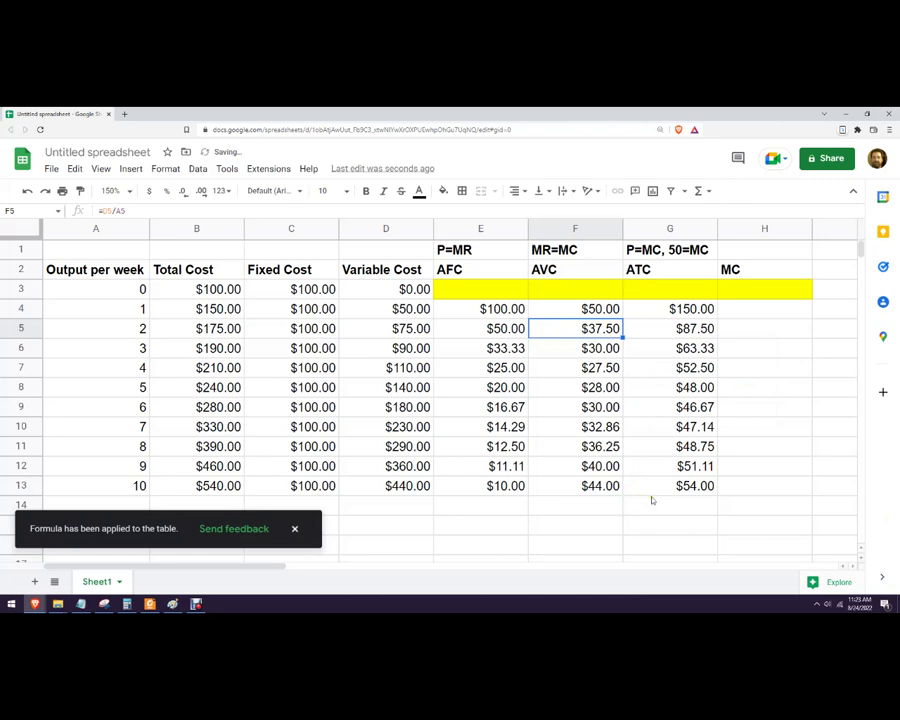
pyautogui.click(652, 490)
pyautogui.click(660, 505)
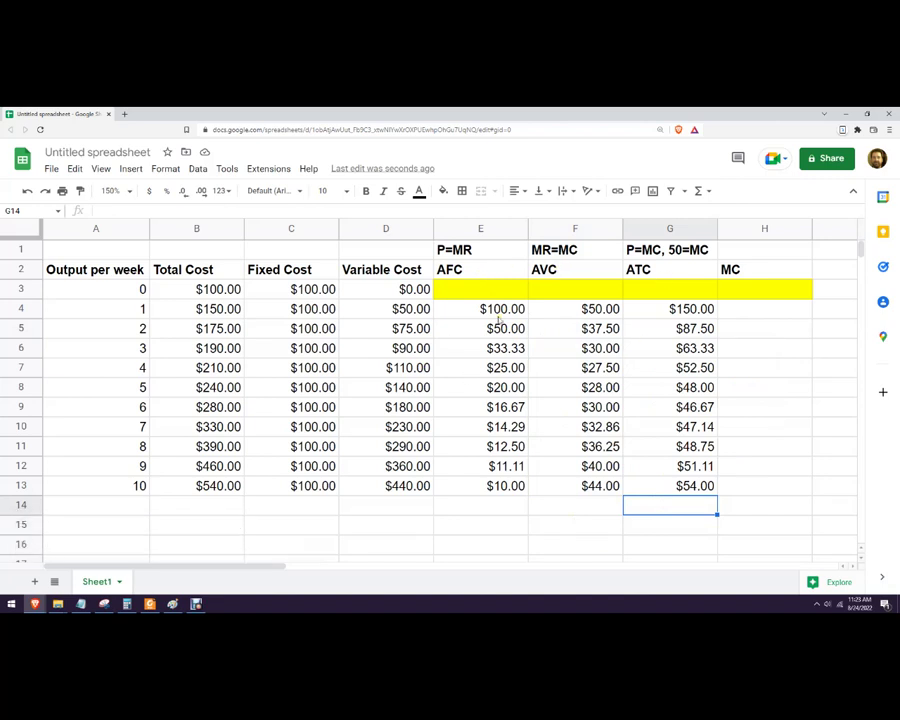
# - Clear the AVC cell for output 8, F11, and refill it by copying the formula down from F10
pyautogui.click(590, 447)
pyautogui.press('Delete')
pyautogui.click(661, 533)
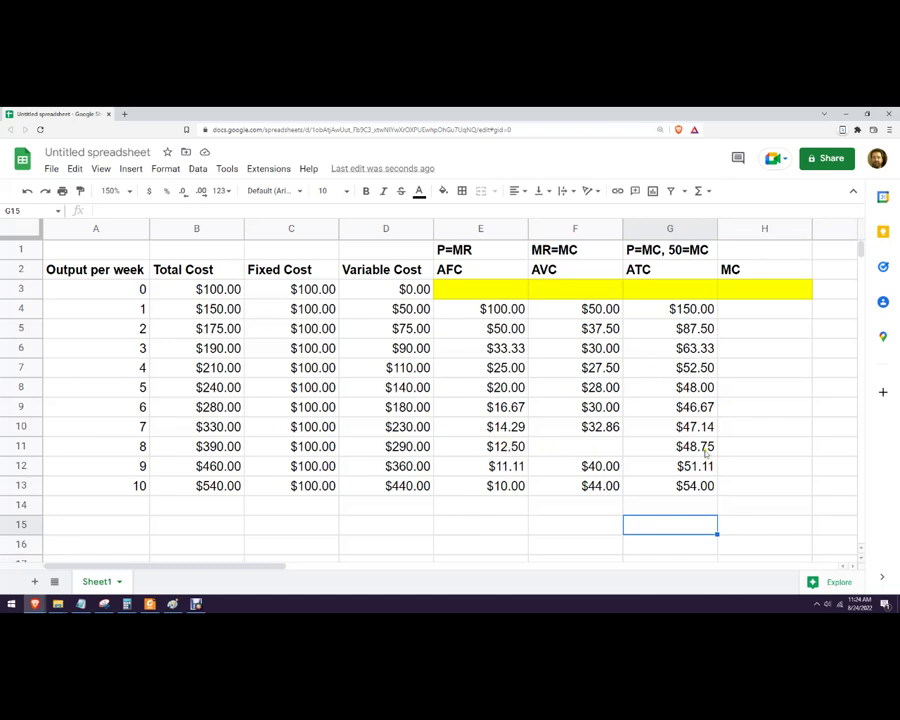
pyautogui.click(580, 447)
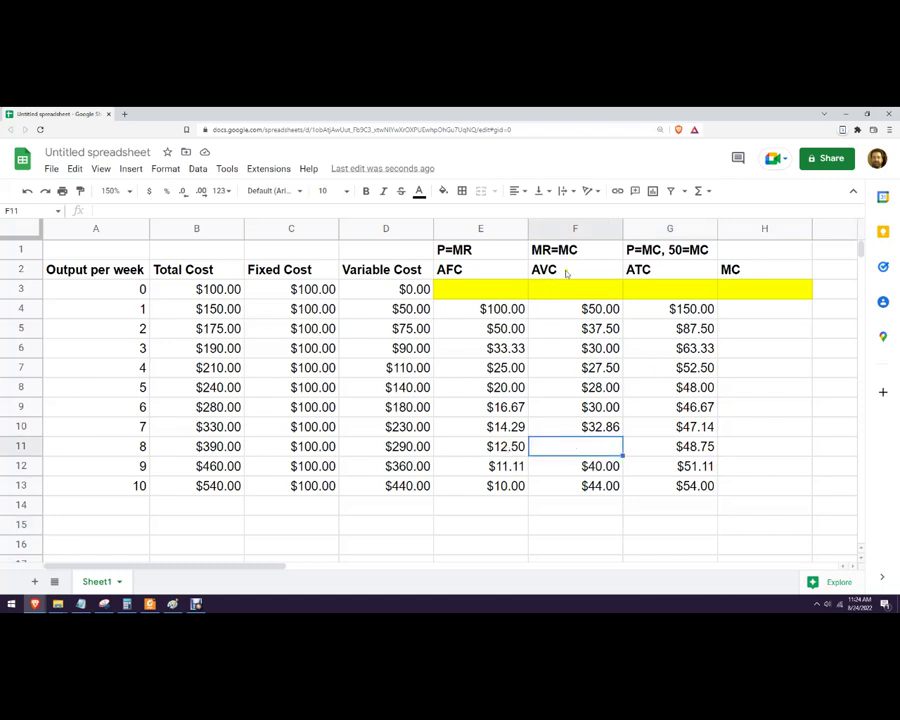
pyautogui.click(612, 428)
pyautogui.moveTo(621, 431); pyautogui.dragTo(630, 455)
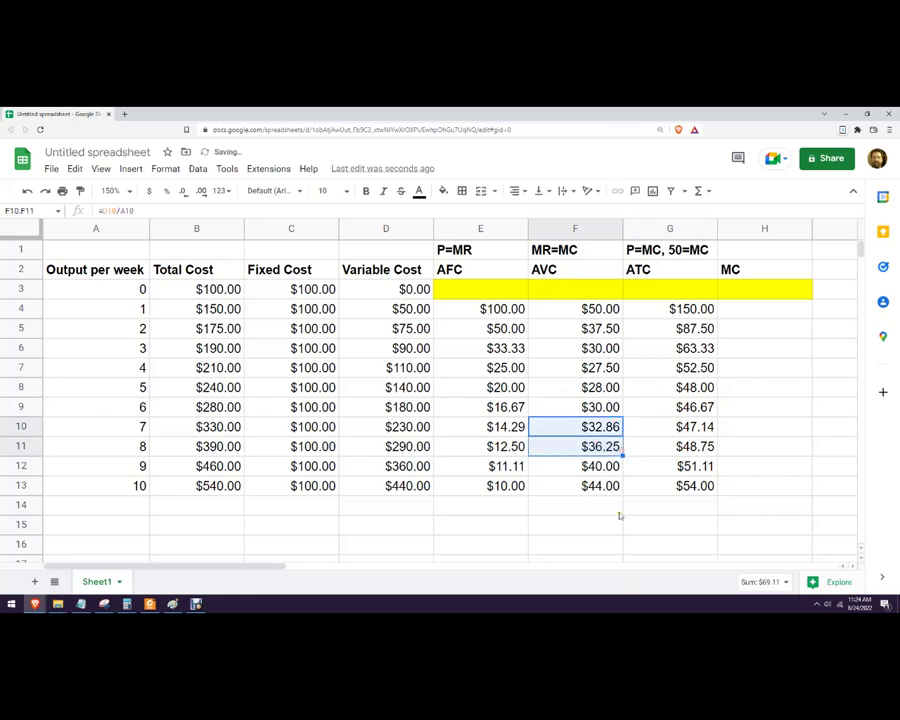
pyautogui.click(619, 510)
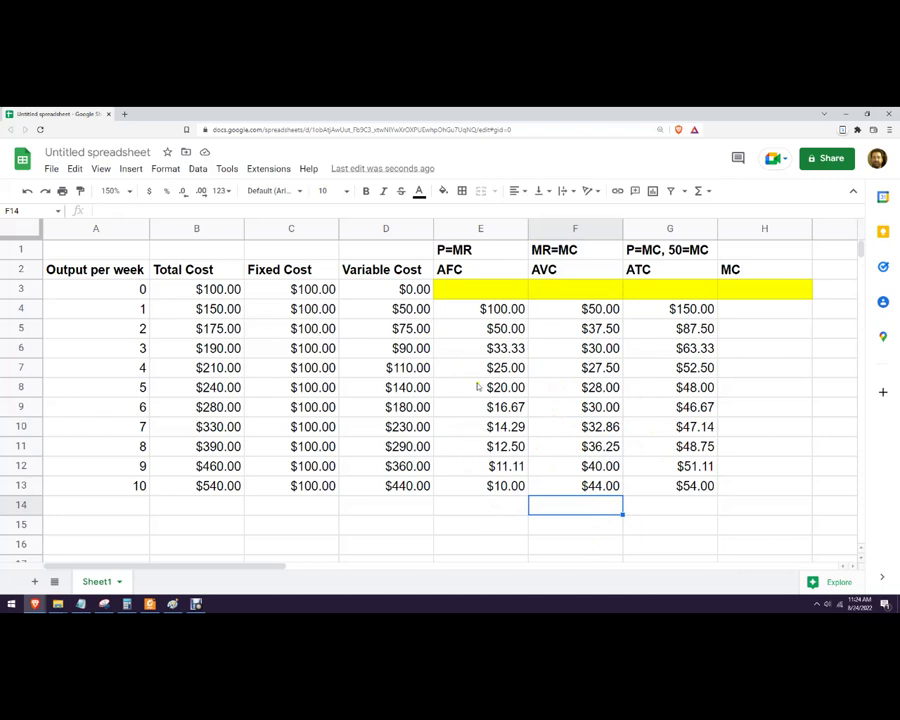
# - Calculate MC in H4 as the change in total cost over the change in output, =(B4-B3)/(A4-A3)
pyautogui.click(764, 311)
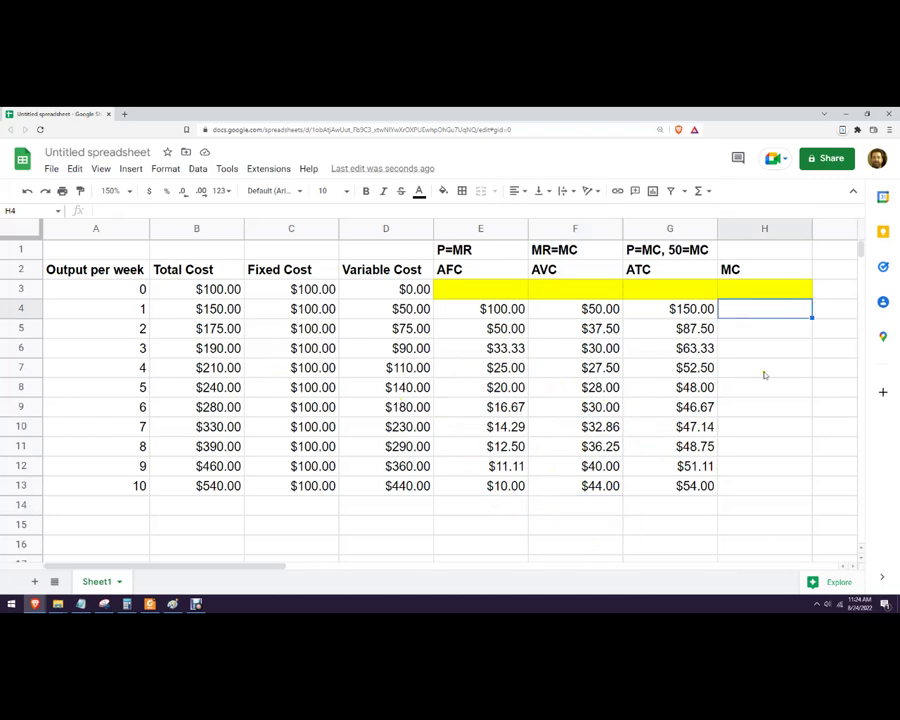
pyautogui.write('=')
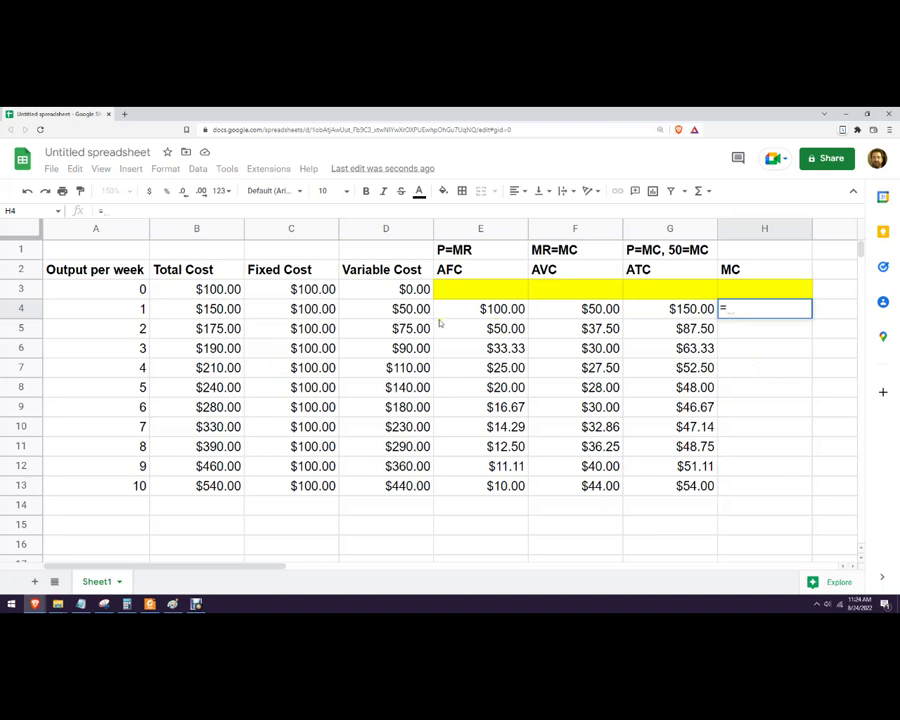
pyautogui.click(207, 309)
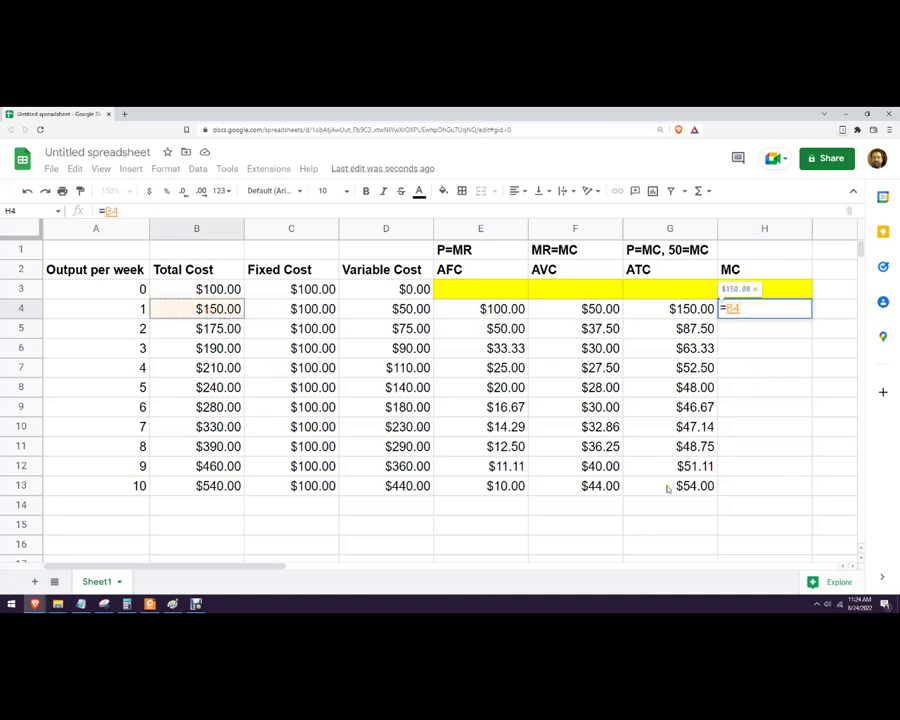
pyautogui.write('-')
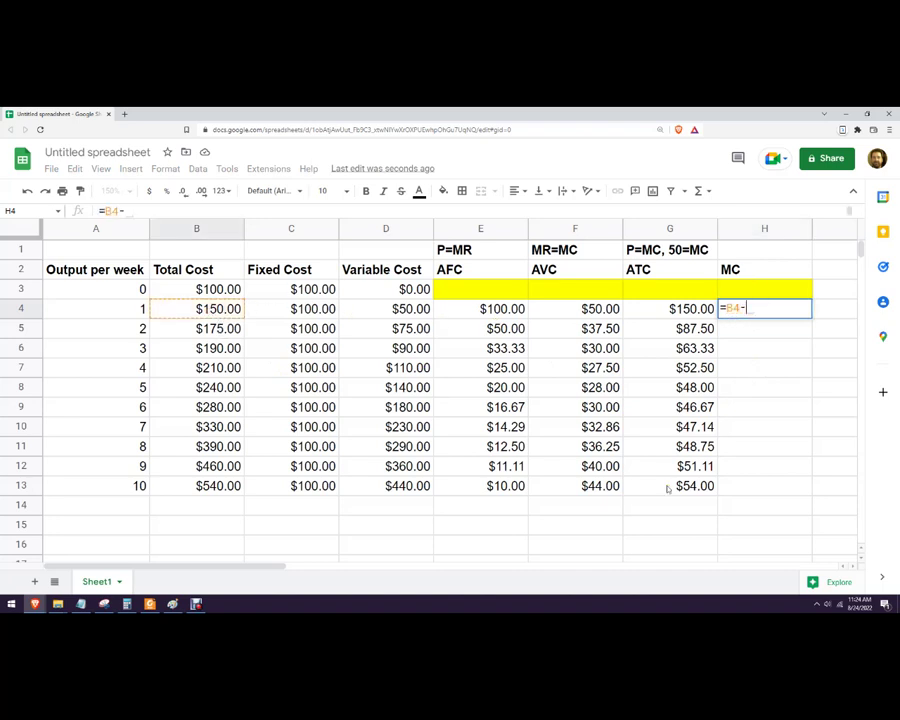
pyautogui.click(177, 289)
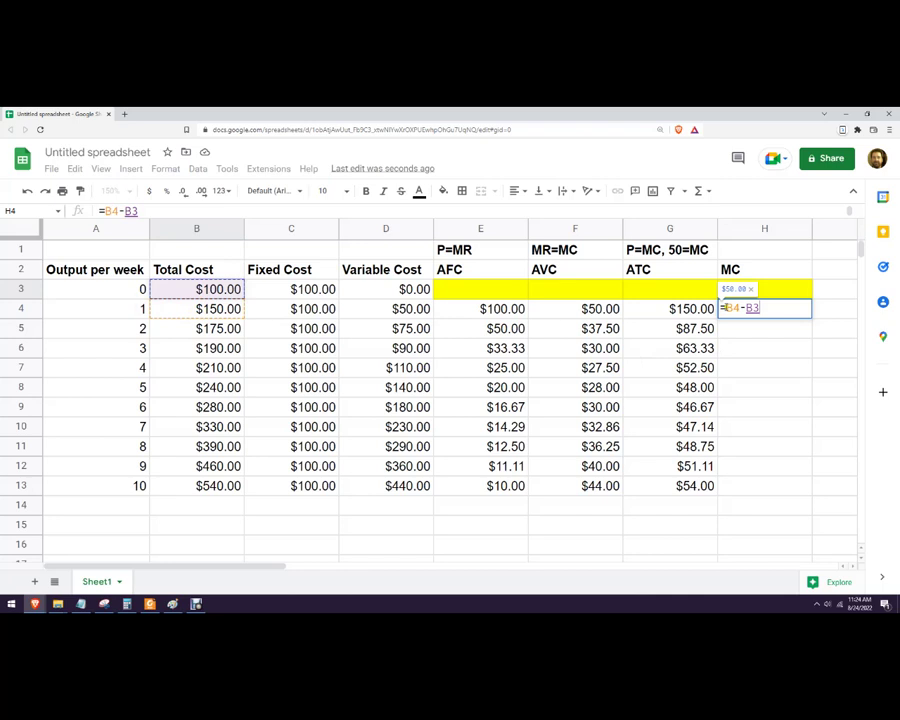
pyautogui.click(722, 308)
pyautogui.write('(')
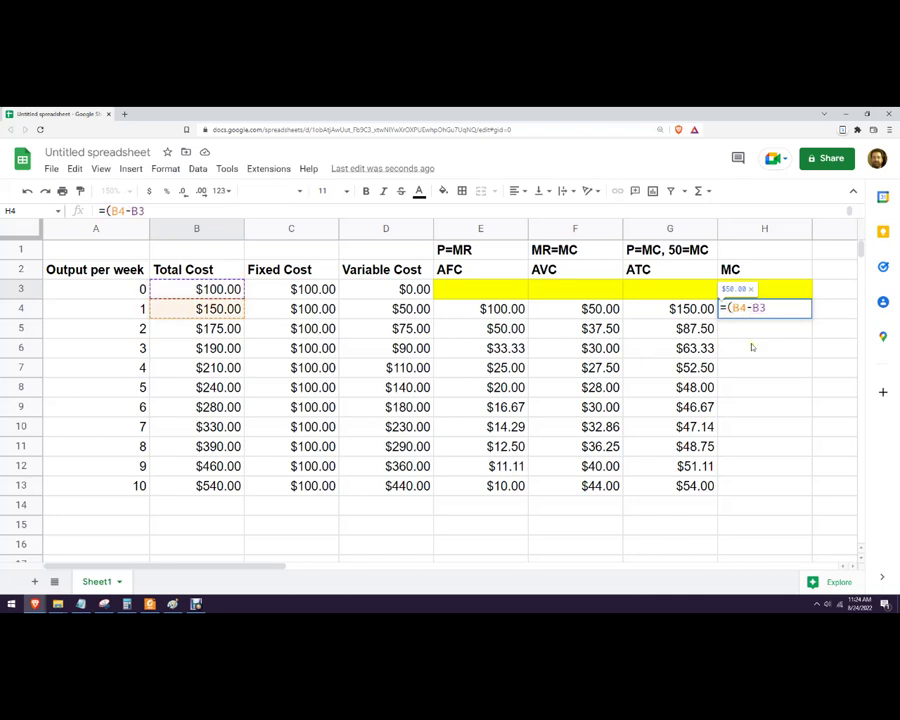
pyautogui.click(768, 308)
pyautogui.write(')/A4-')
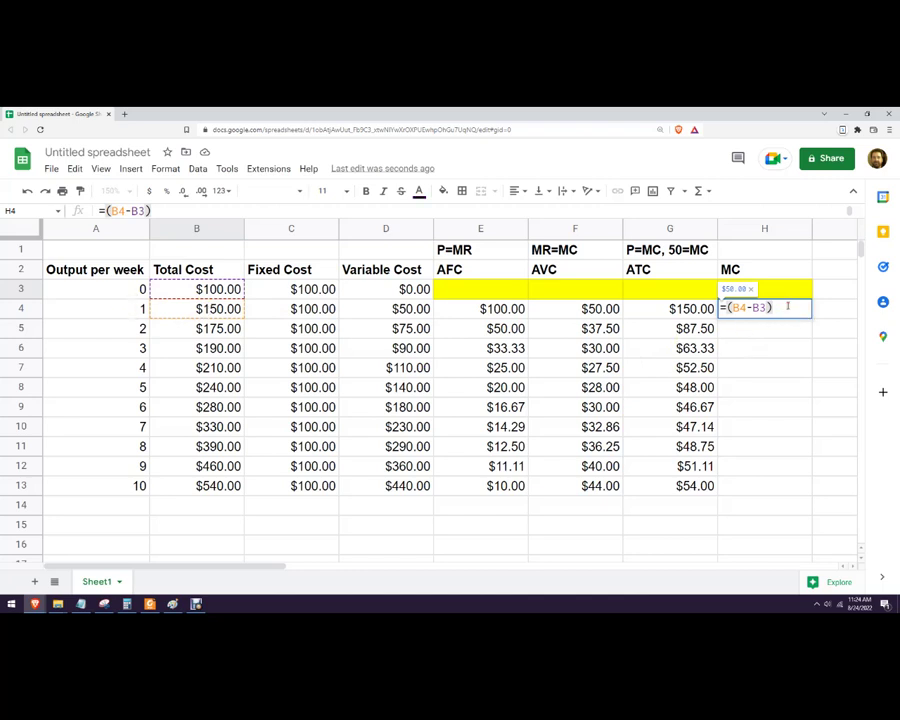
pyautogui.click(104, 312)
pyautogui.write('-')
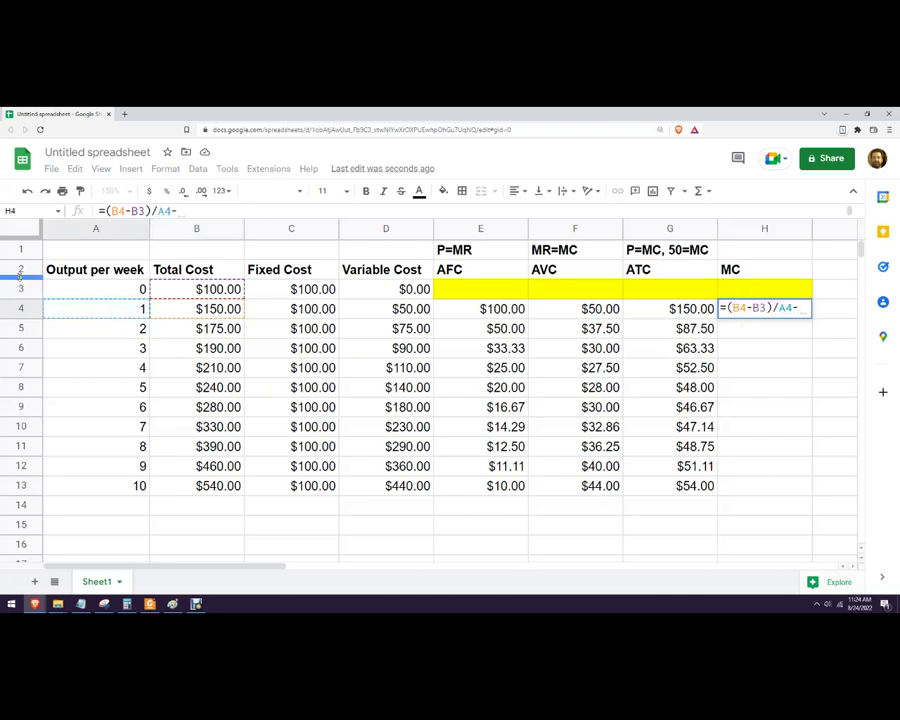
pyautogui.click(80, 289)
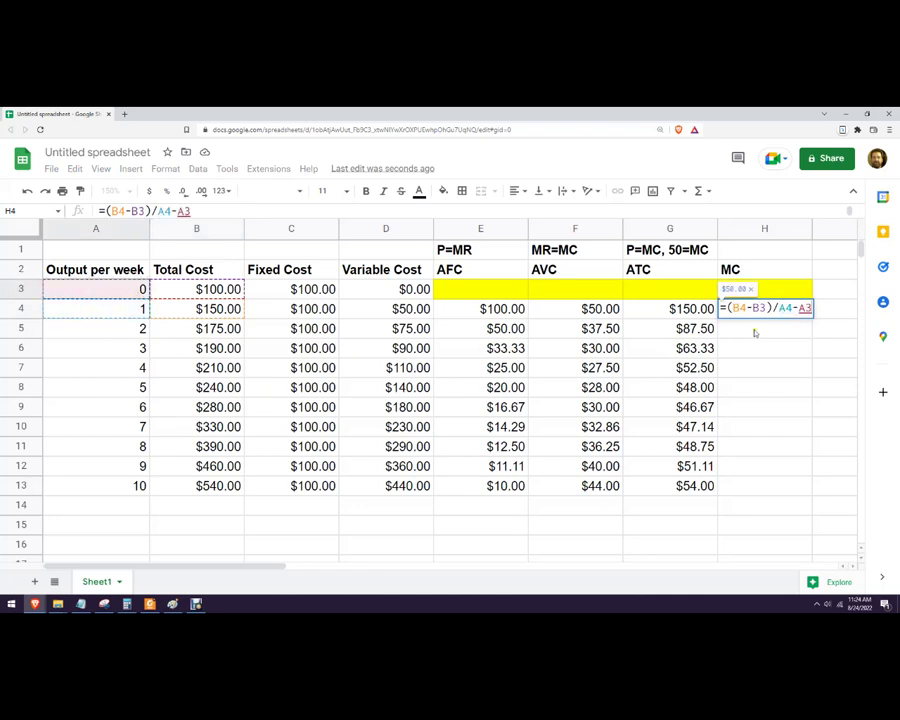
pyautogui.click(779, 308)
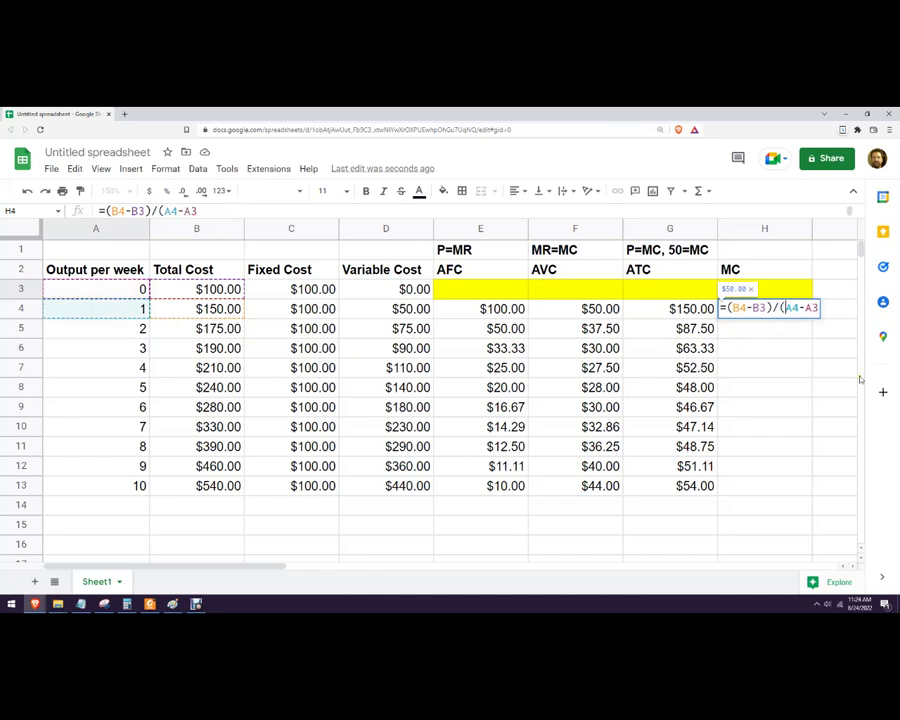
pyautogui.write('(')
pyautogui.write(')')
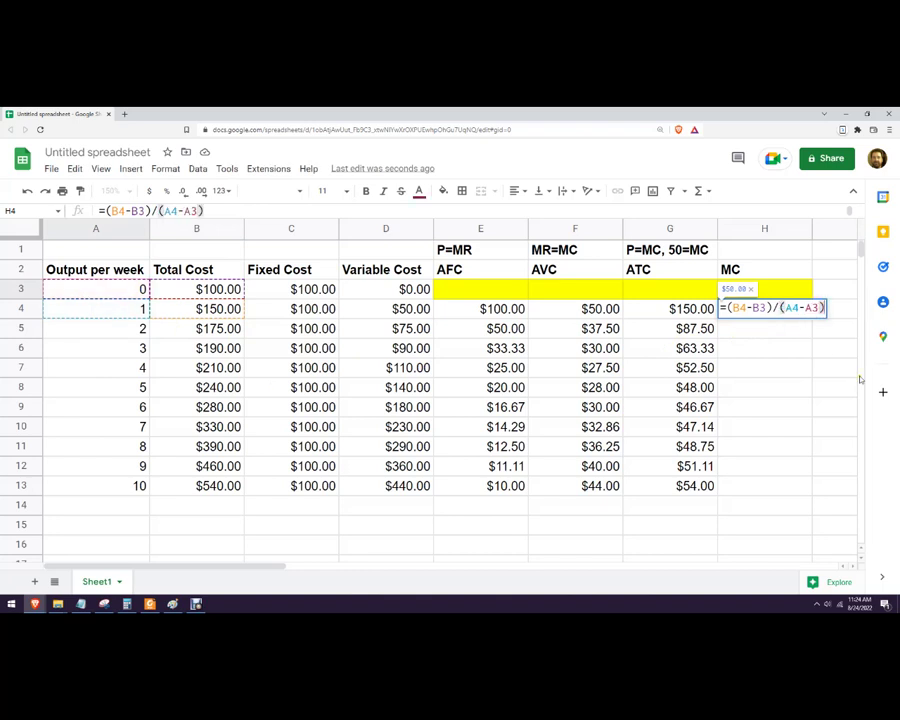
pyautogui.press('Return')
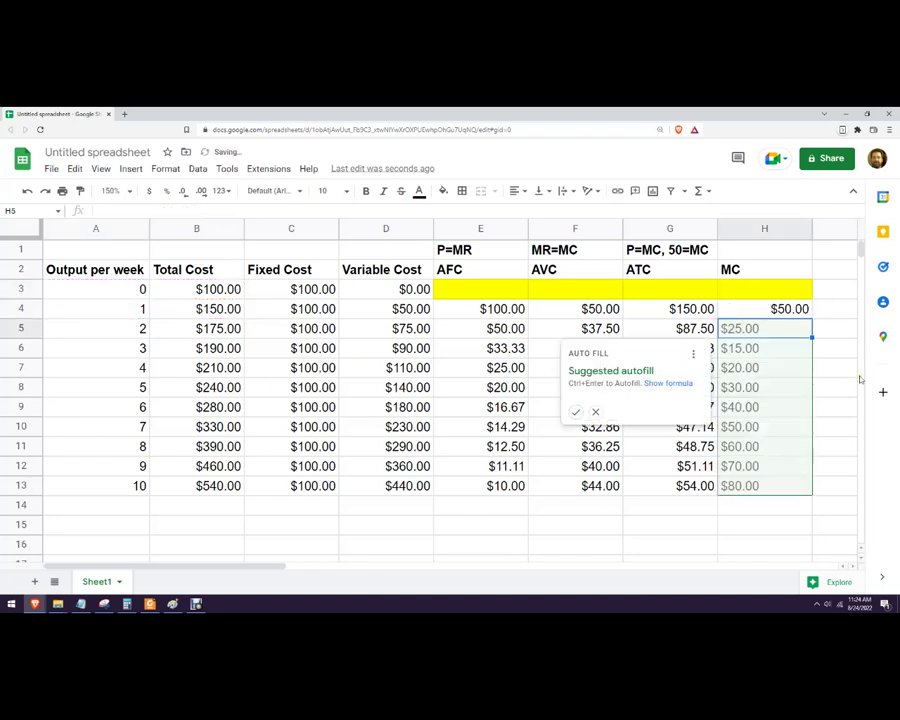
# - Fill the MC formula from H4 down through H13 with the suggested autofill and dismiss the notification
pyautogui.click(575, 411)
pyautogui.click(571, 516)
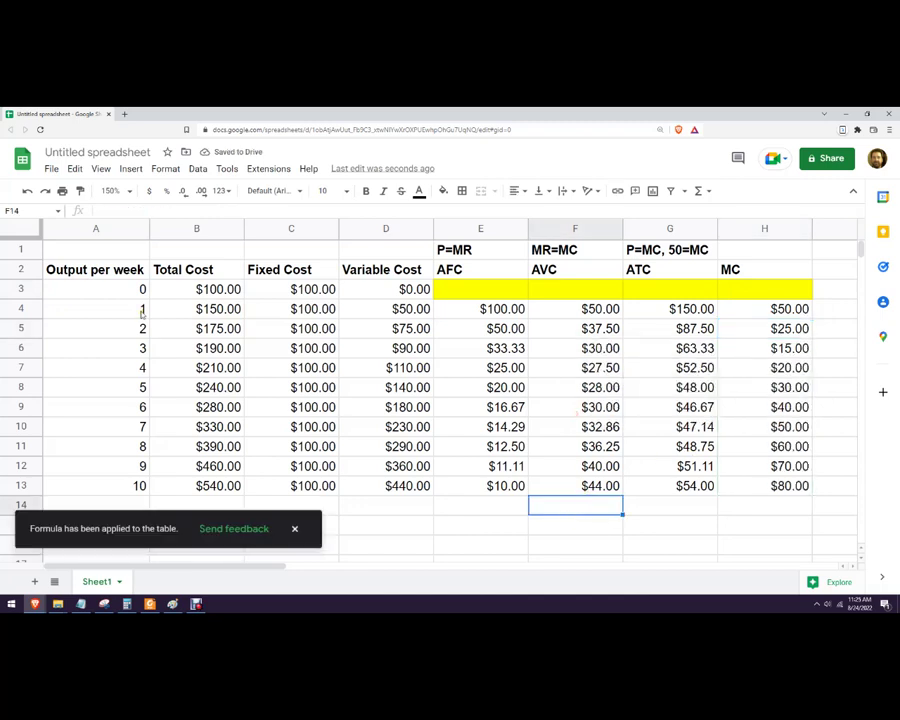
pyautogui.click(294, 528)
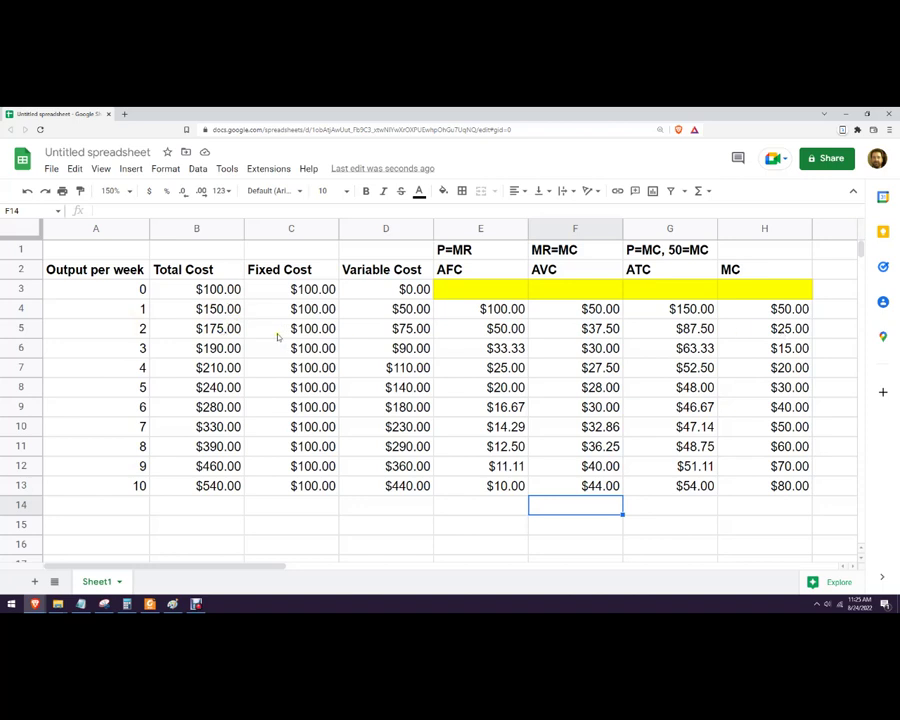
pyautogui.click(566, 251)
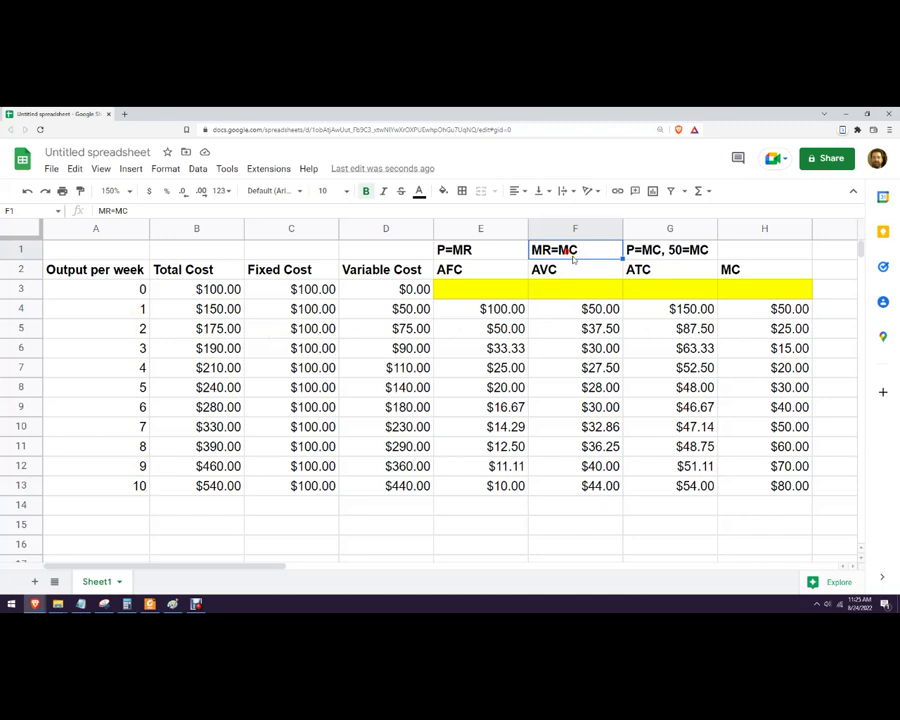
pyautogui.click(669, 254)
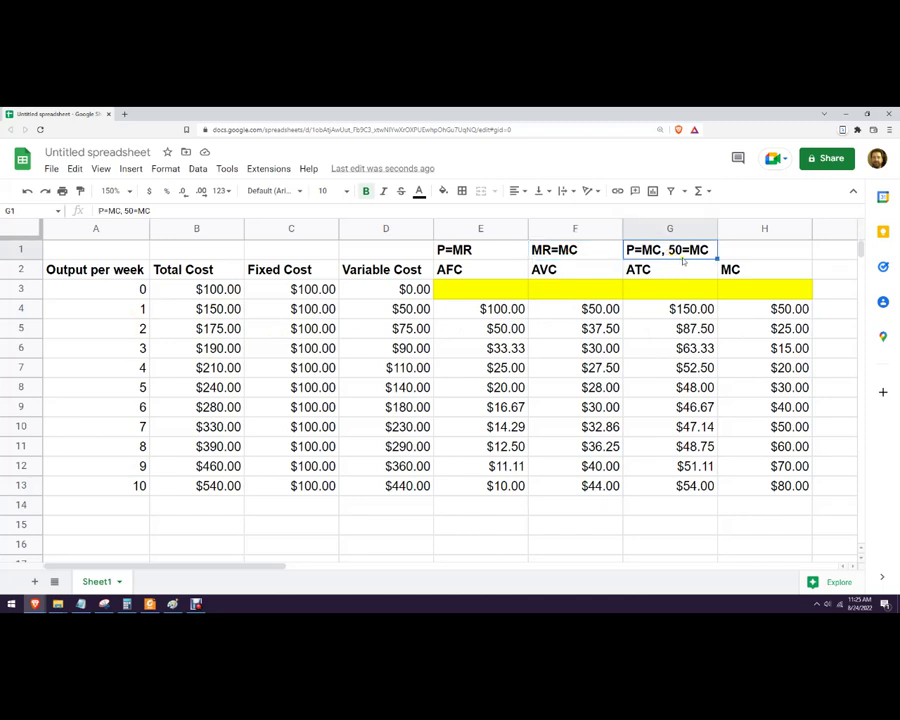
# - Narrow the MC column H and check its values for the output where marginal cost matches the $50 price
pyautogui.moveTo(810, 229); pyautogui.dragTo(772, 229)
pyautogui.click(821, 350)
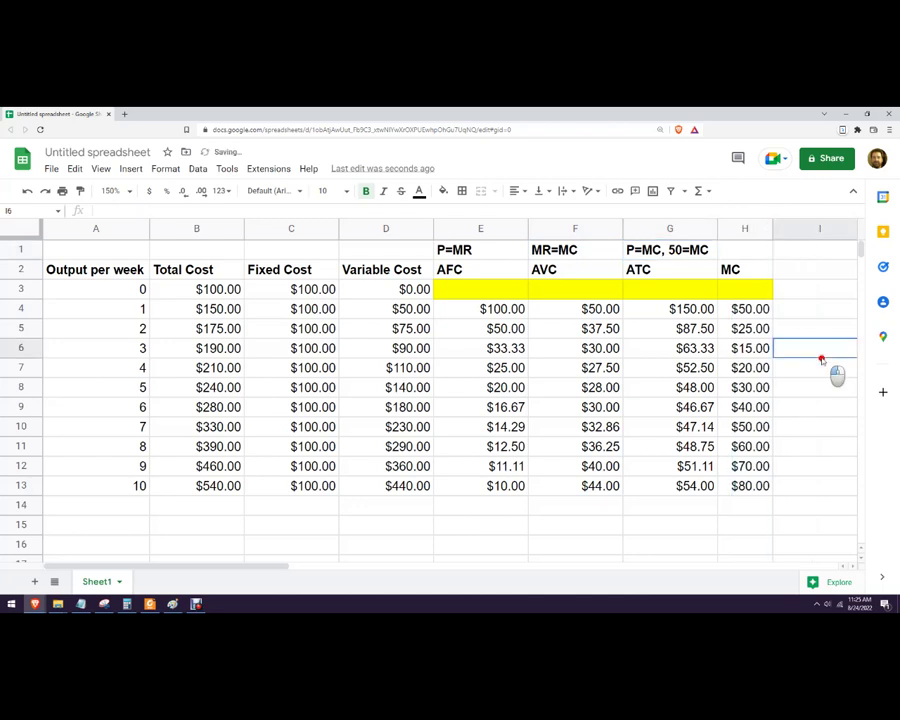
pyautogui.click(700, 250)
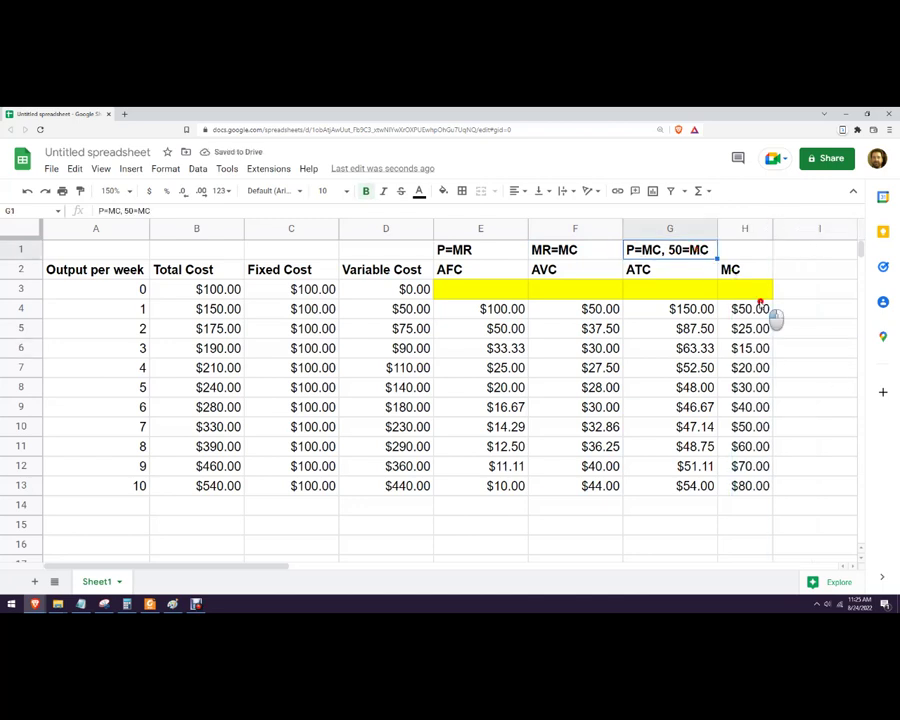
pyautogui.click(762, 309)
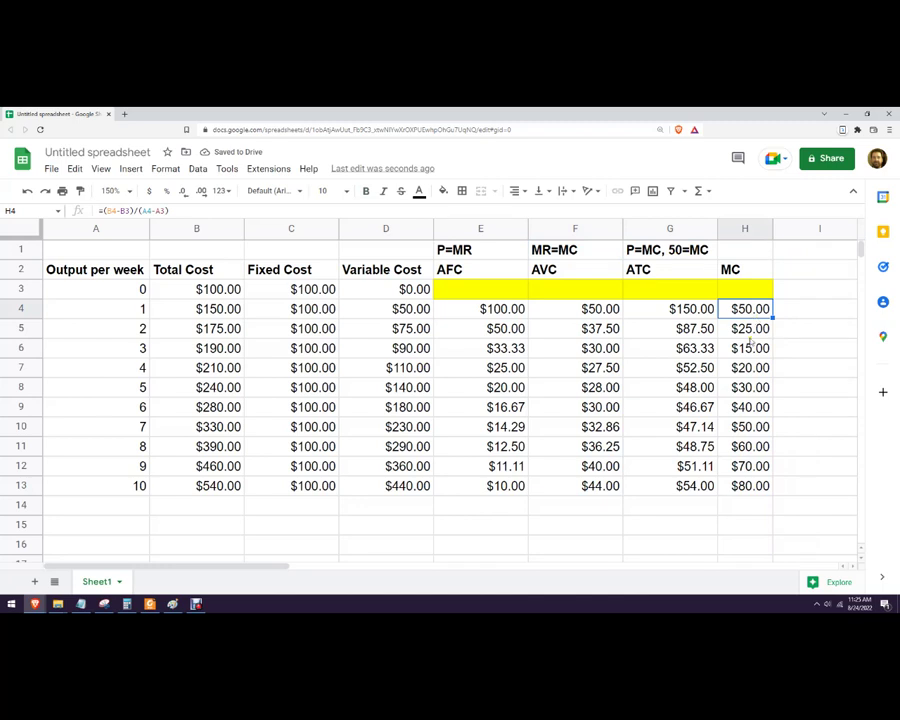
pyautogui.click(753, 333)
pyautogui.click(758, 349)
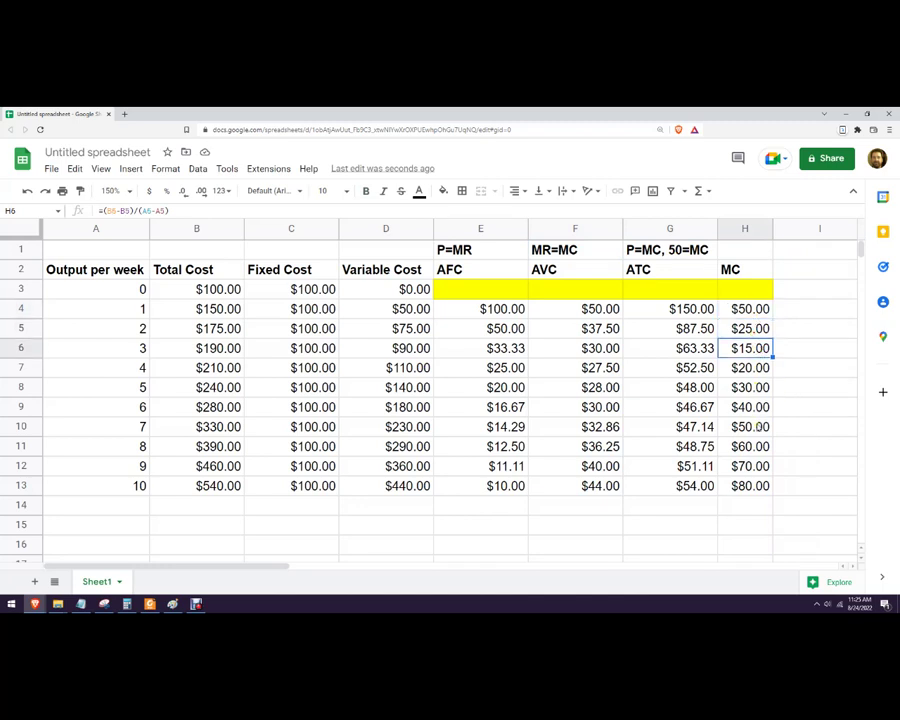
pyautogui.click(757, 426)
# - Highlight the output quantity 7 in A10 with a cyan fill
pyautogui.click(115, 426)
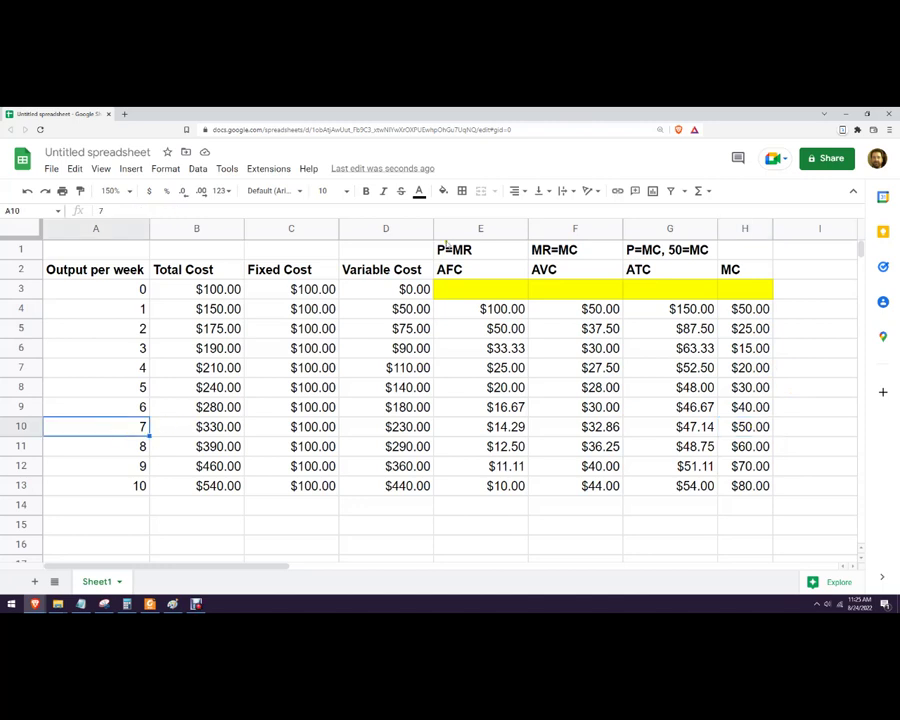
pyautogui.click(443, 190)
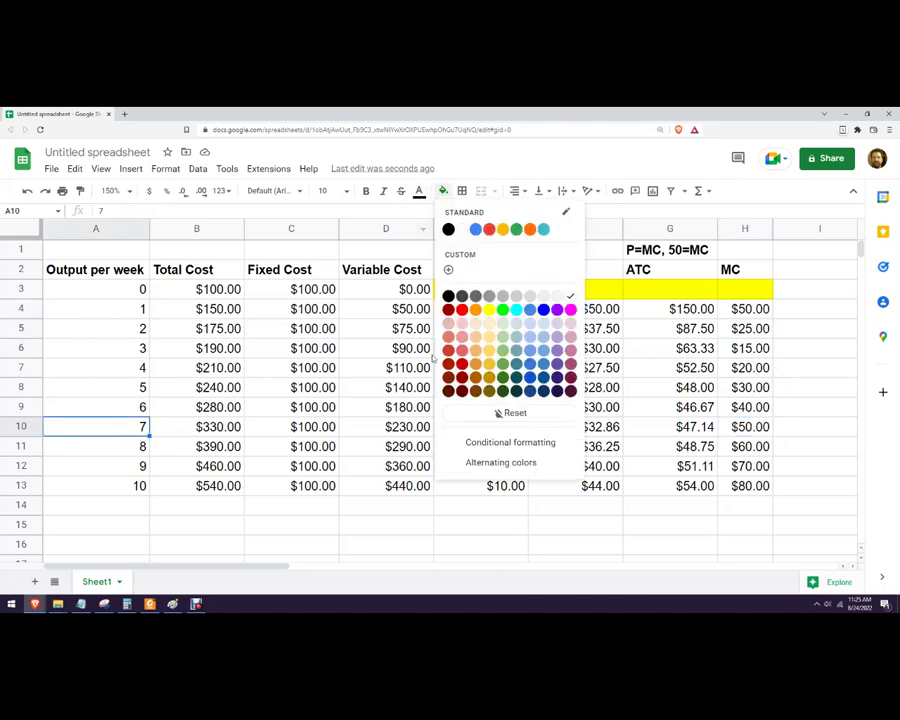
pyautogui.click(516, 309)
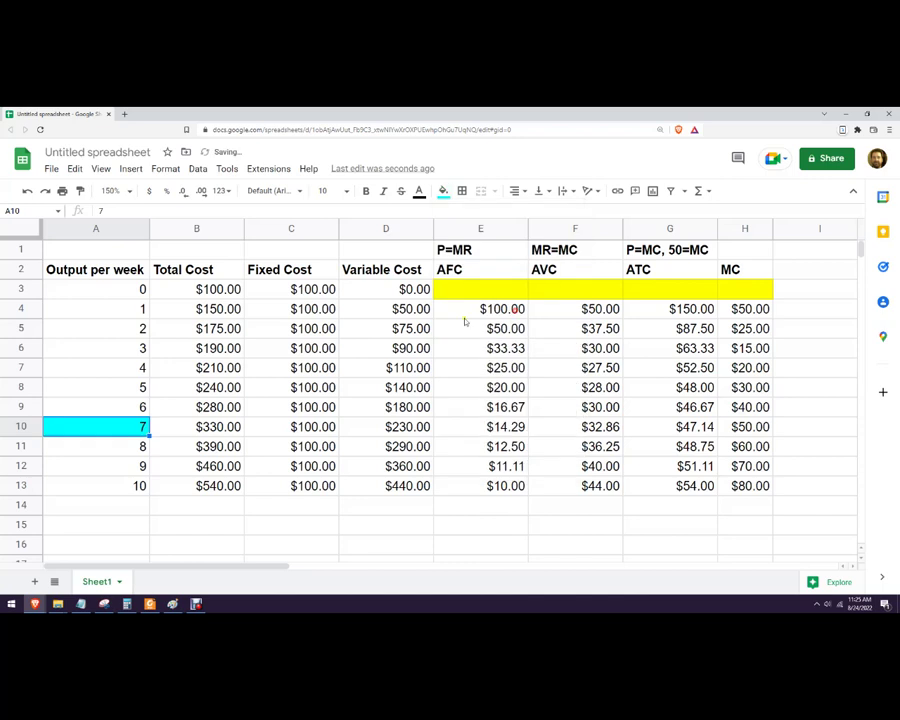
pyautogui.click(295, 502)
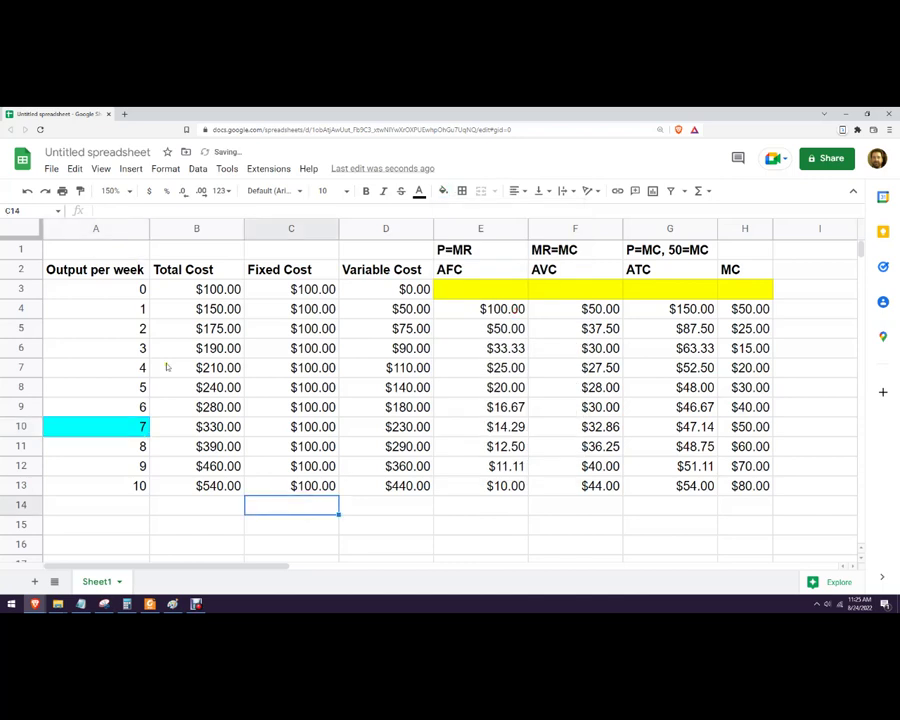
# - Enter the output answer "7 lamps" in B15
pyautogui.click(215, 524)
pyautogui.write('7 units')
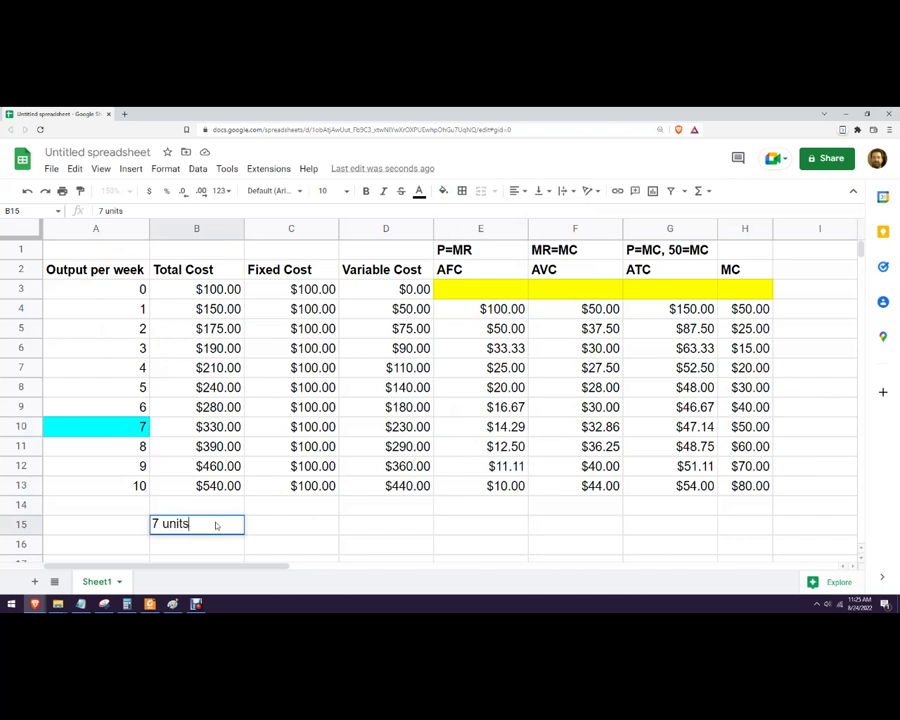
pyautogui.press('BackSpace')
pyautogui.press('BackSpace')
pyautogui.press('BackSpace')
pyautogui.press('BackSpace')
pyautogui.write('lamps')
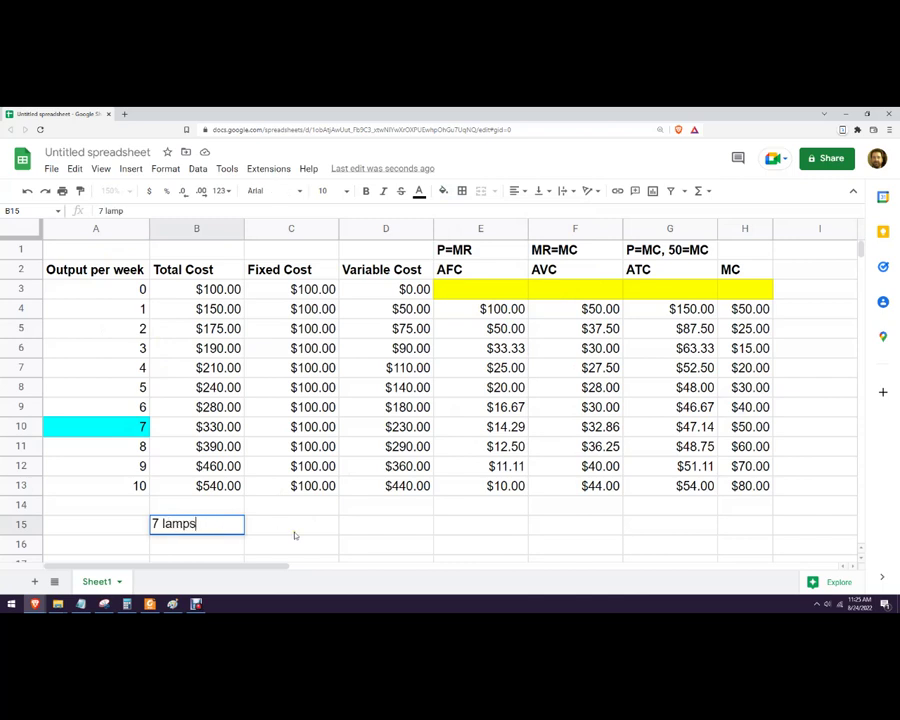
pyautogui.click(293, 531)
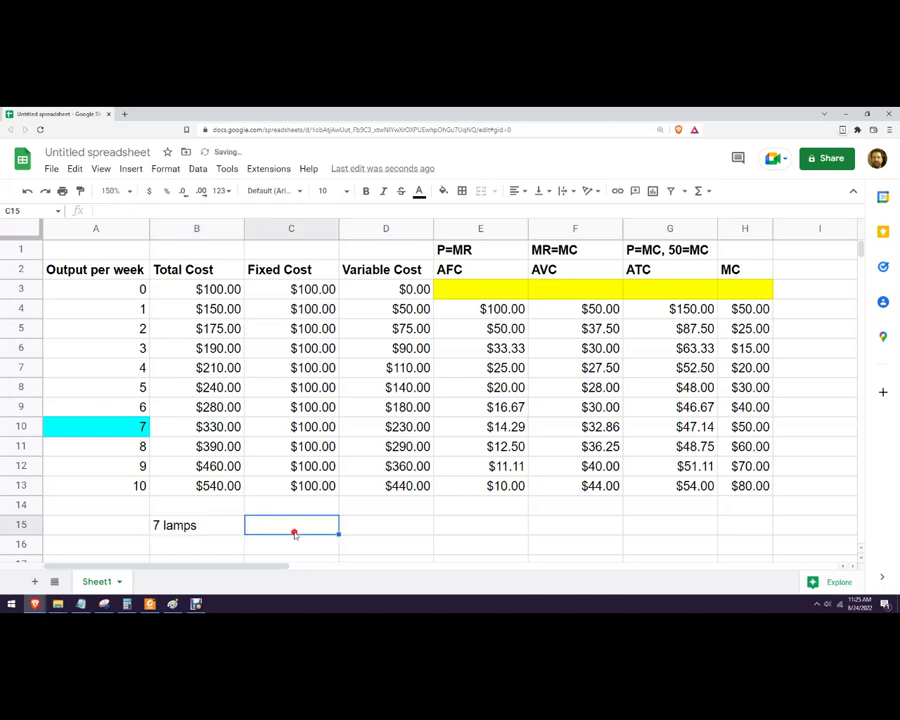
# - Reread the profit question in Notepad and enter the profit answer $20 in B16 of the spreadsheet
pyautogui.click(81, 604)
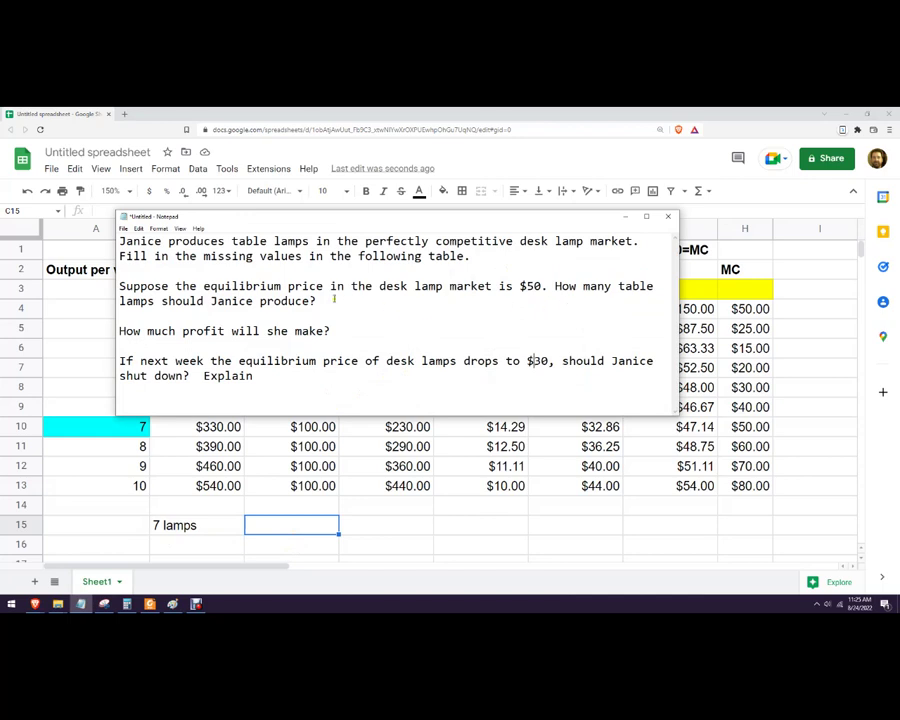
pyautogui.click(594, 529)
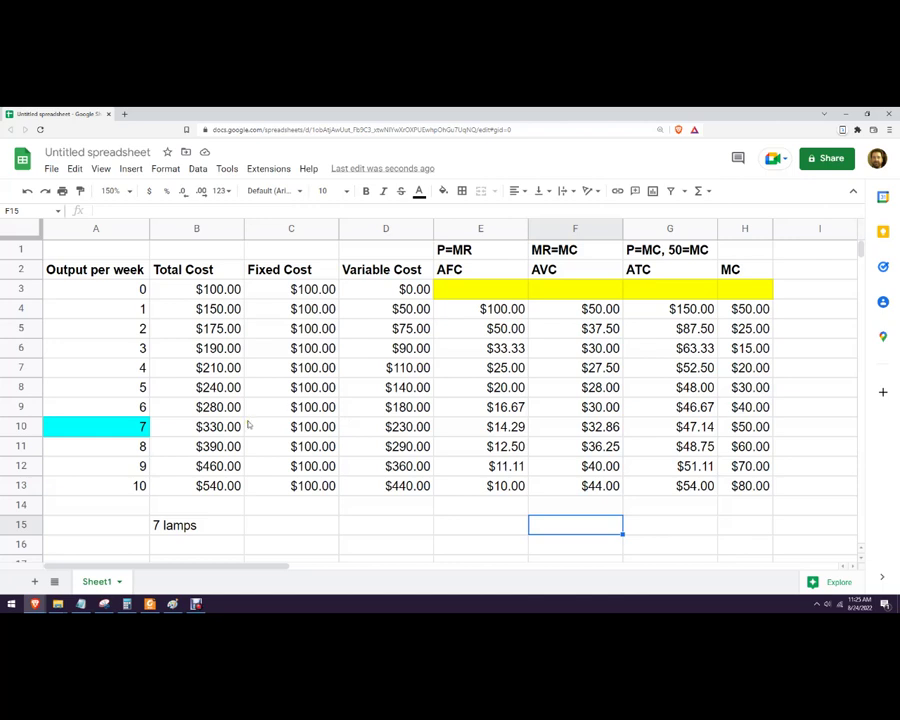
pyautogui.click(814, 270)
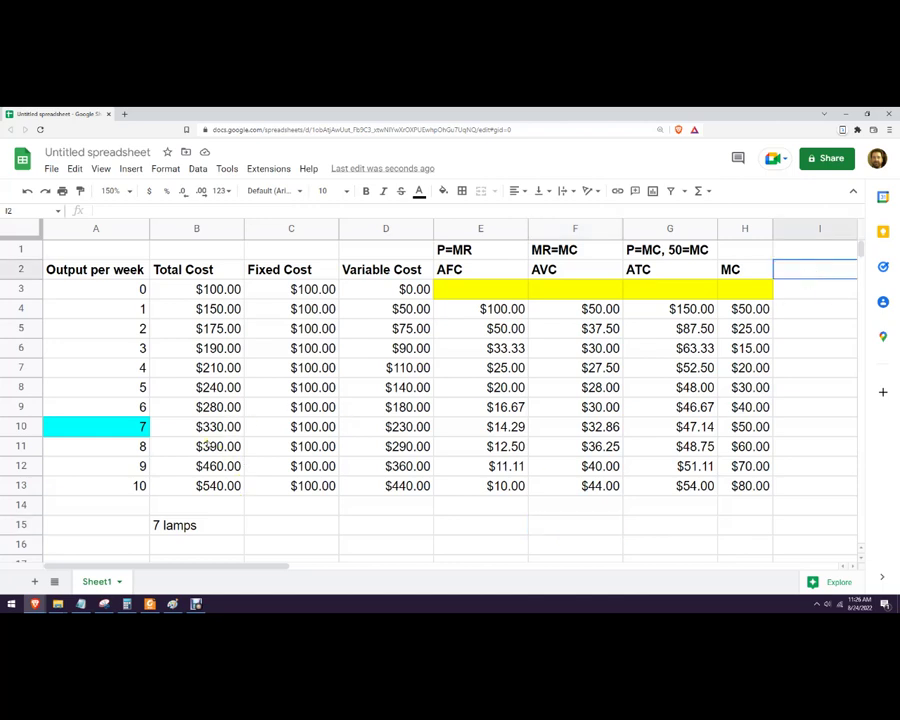
pyautogui.click(210, 428)
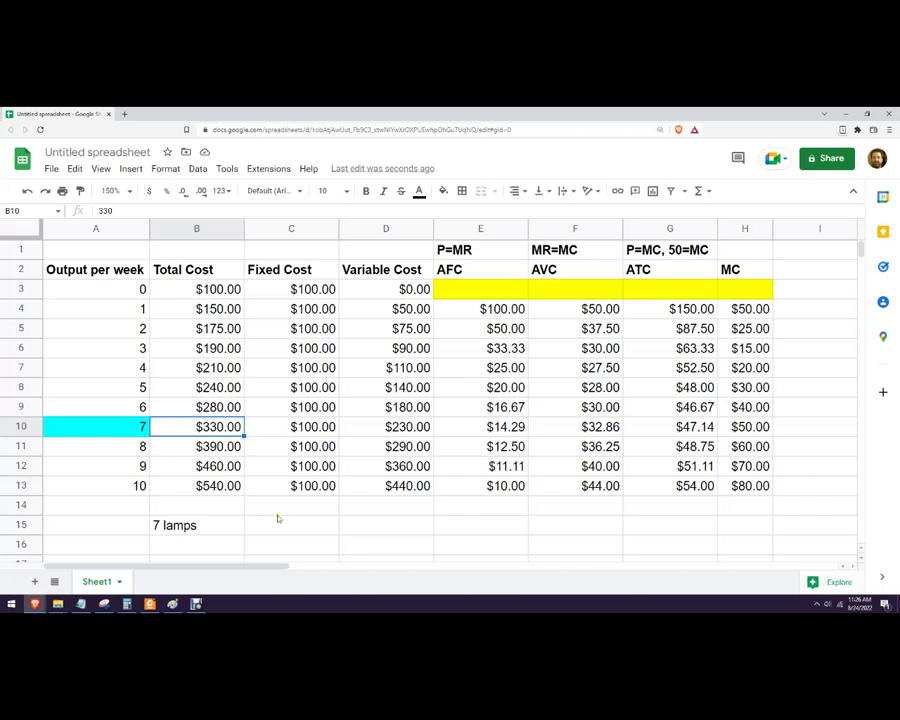
pyautogui.click(220, 543)
pyautogui.write('$20')
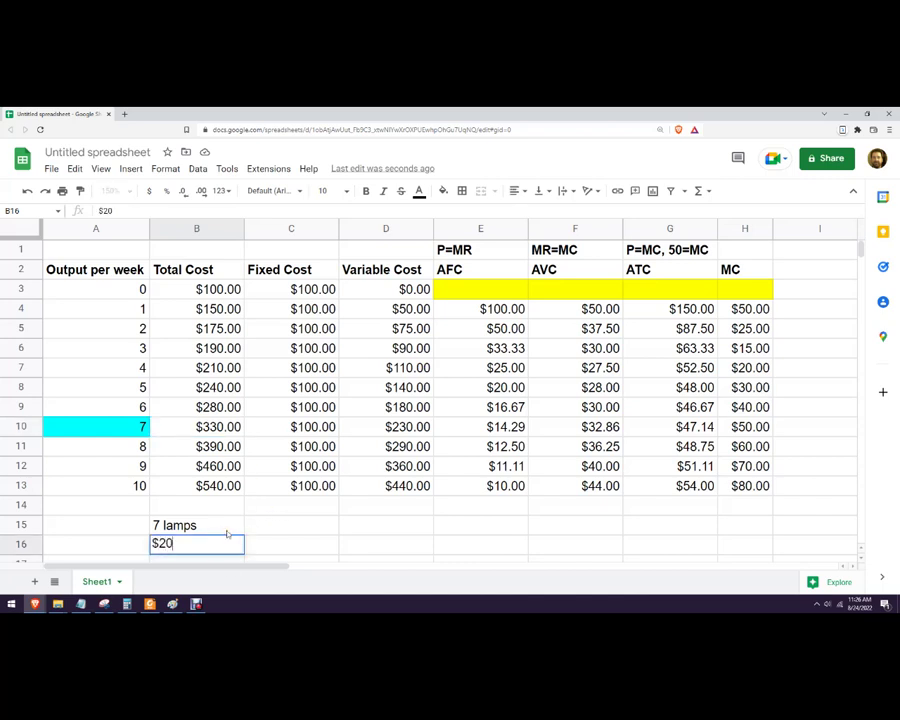
pyautogui.click(344, 533)
# - Add the header TR in I2, beside the MC column
pyautogui.click(794, 268)
pyautogui.write('TR')
pyautogui.click(622, 315)
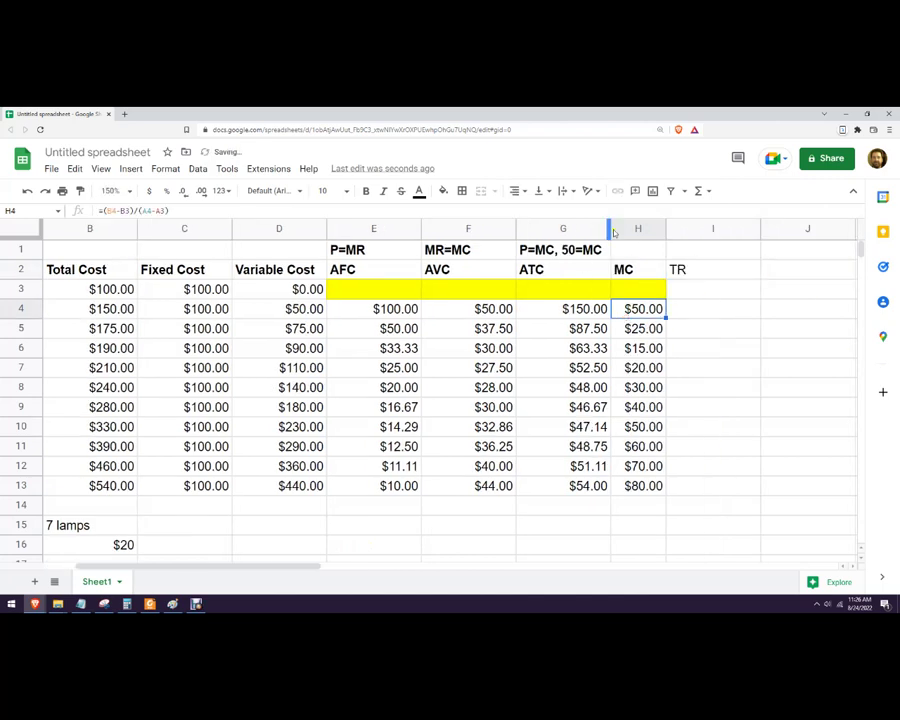
# - Narrow the ATC, AVC and AFC columns (G, F and E) to fit their values
pyautogui.moveTo(610, 229); pyautogui.dragTo(579, 230)
pyautogui.moveTo(516, 229); pyautogui.dragTo(486, 229)
pyautogui.moveTo(420, 229); pyautogui.dragTo(395, 230)
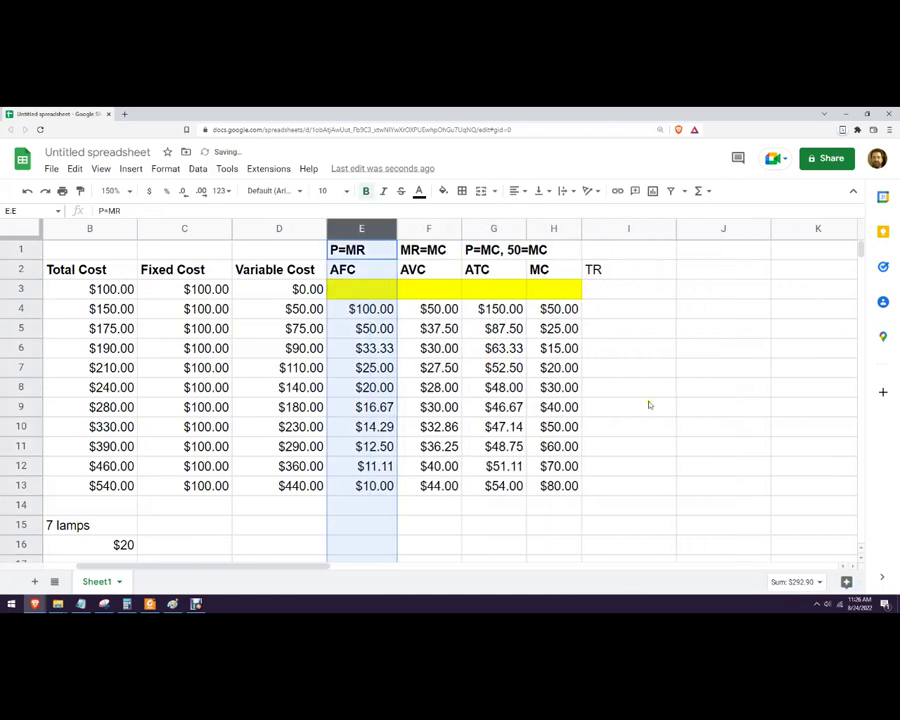
pyautogui.click(646, 404)
pyautogui.moveTo(270, 567); pyautogui.dragTo(207, 565)
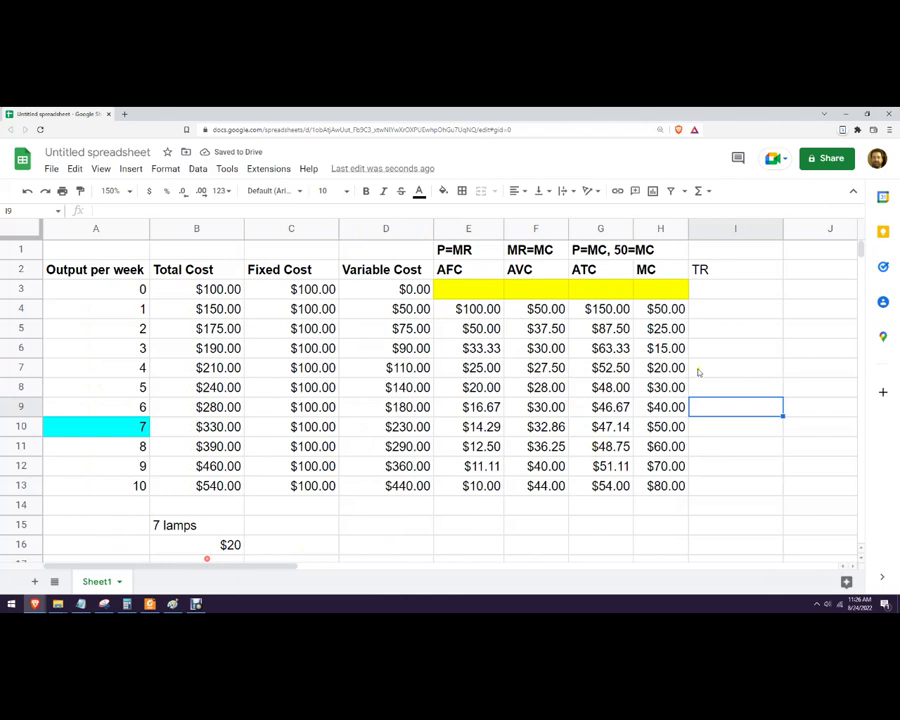
# - Calculate TR in I3 as output times the $50 price, =A3*50, and fill it down through I13
pyautogui.click(721, 294)
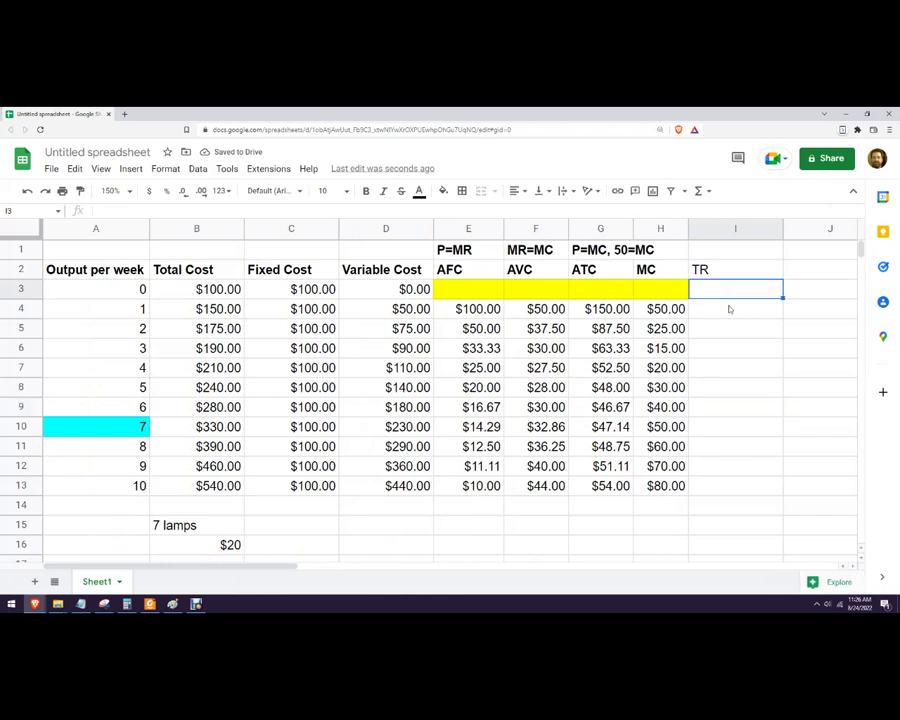
pyautogui.write('=')
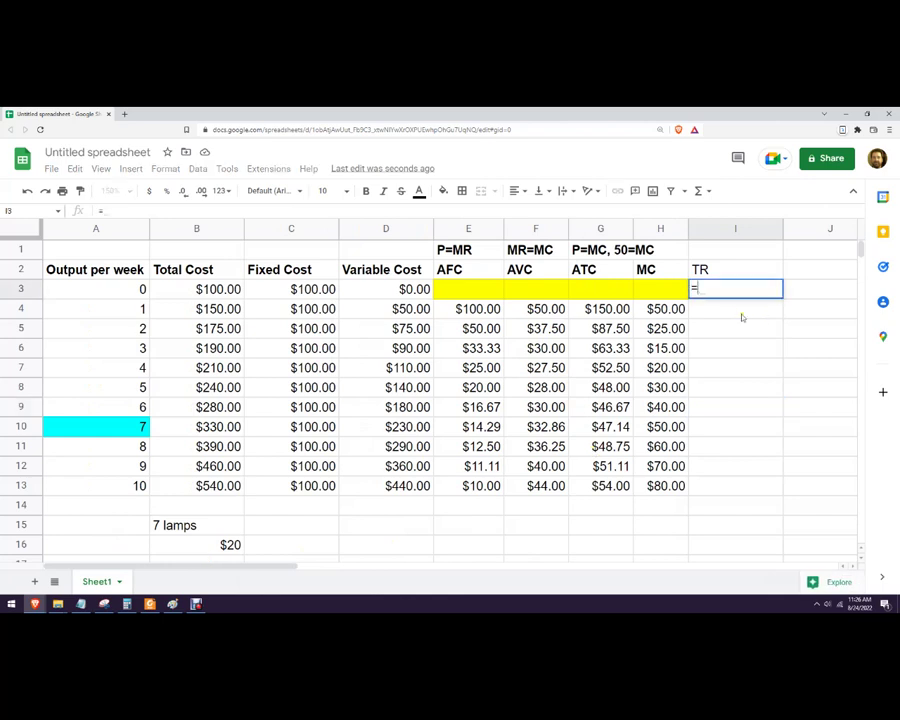
pyautogui.click(108, 290)
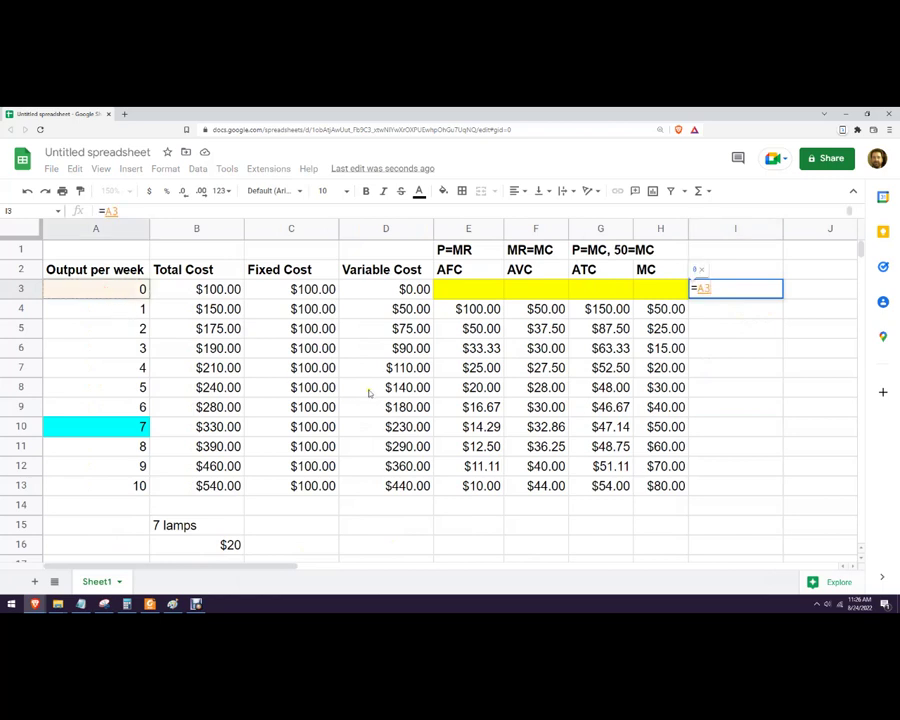
pyautogui.write('*')
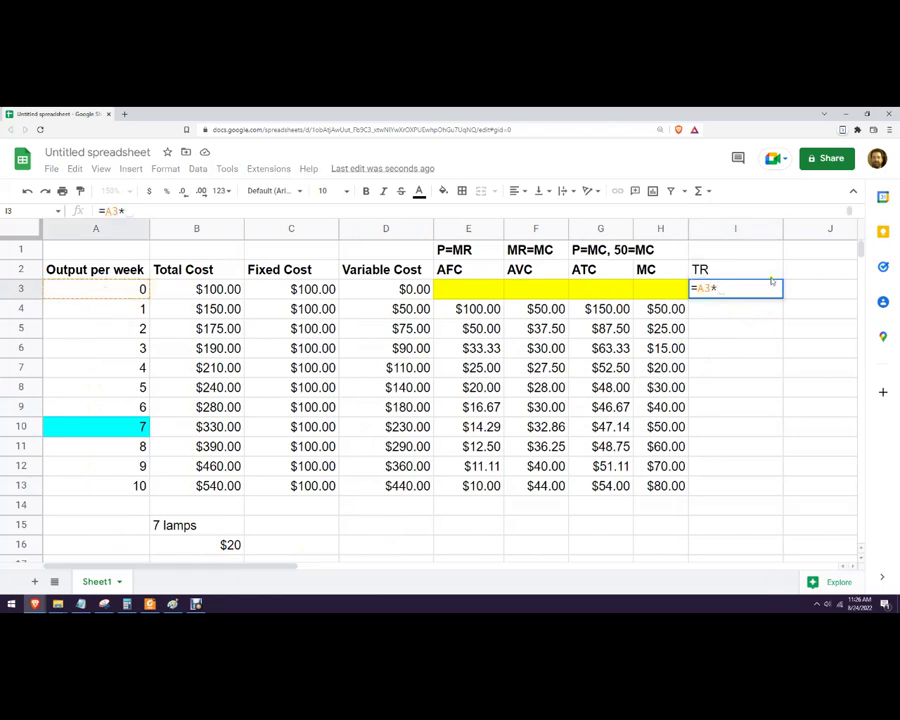
pyautogui.write('50')
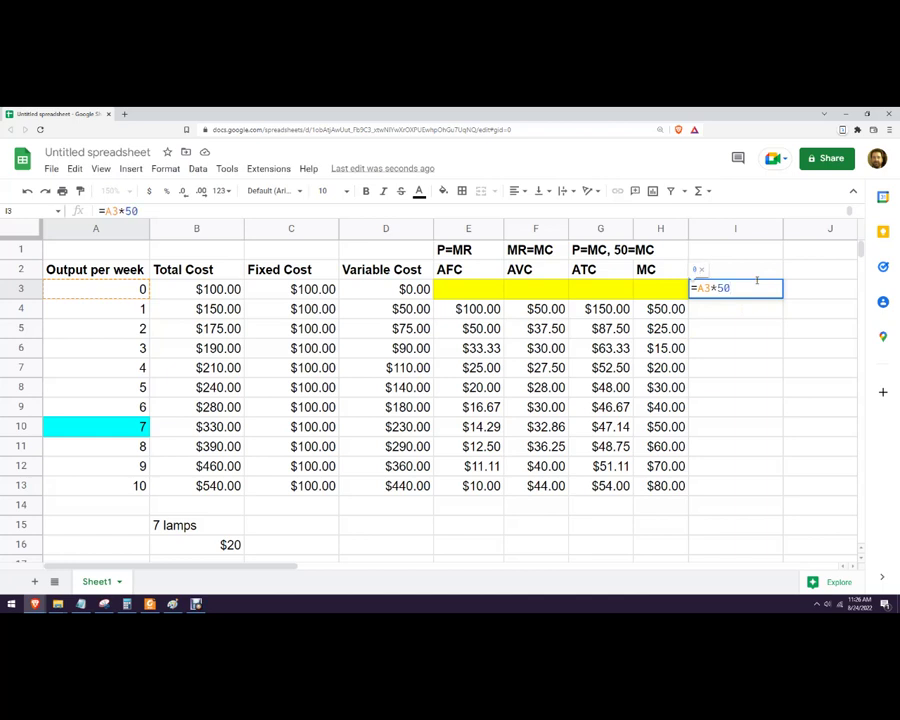
pyautogui.press('Return')
pyautogui.press('Escape')
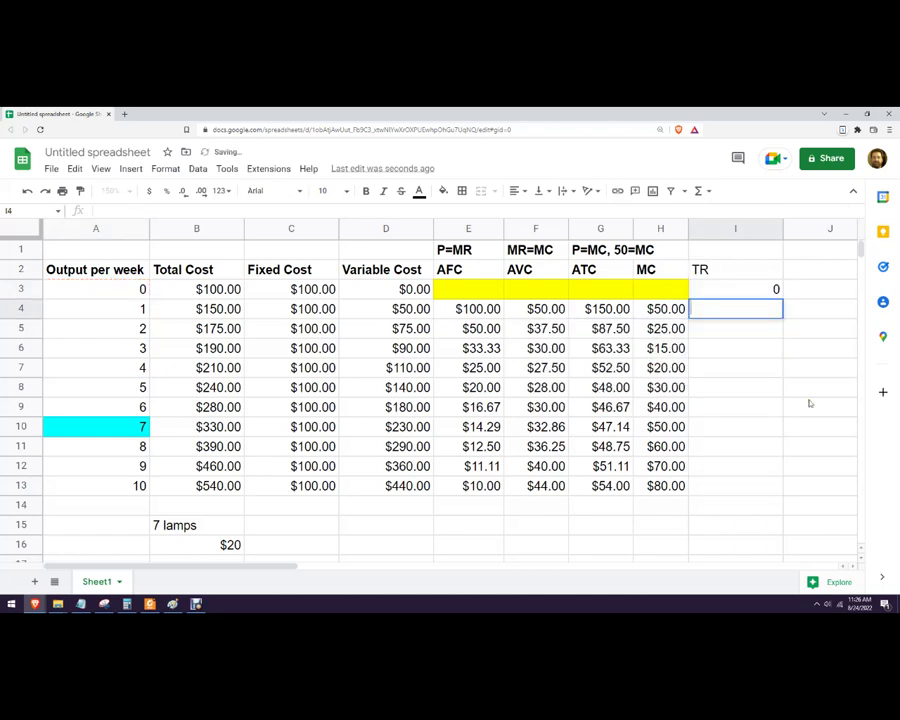
pyautogui.click(763, 289)
pyautogui.moveTo(781, 295); pyautogui.dragTo(778, 488)
pyautogui.click(745, 527)
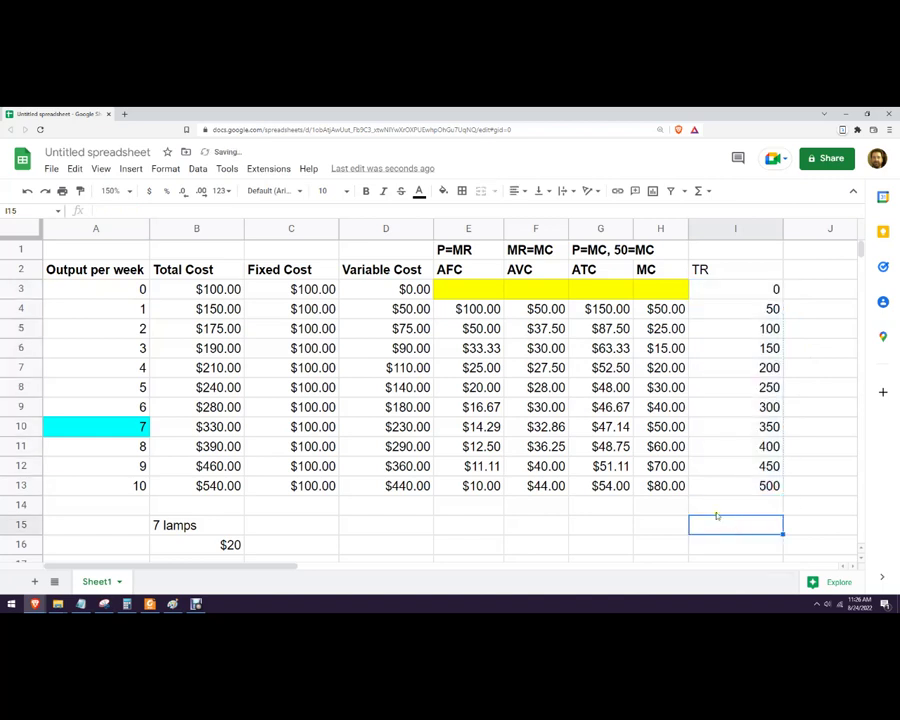
# - Narrow the TR column I and make header cells I2 and J2 bold
pyautogui.click(818, 275)
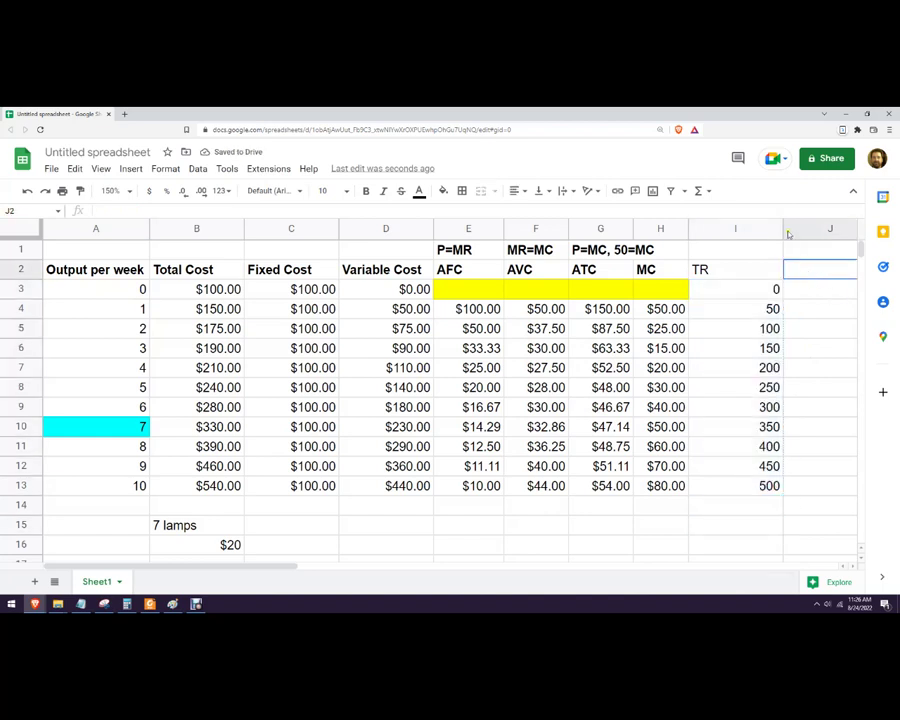
pyautogui.moveTo(784, 230); pyautogui.dragTo(744, 231)
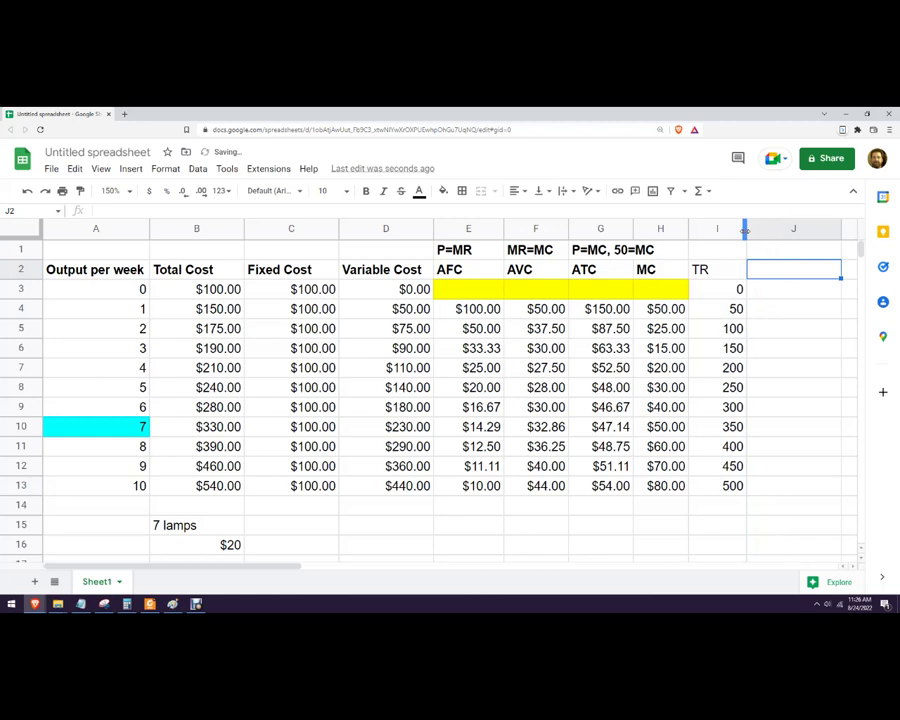
pyautogui.click(728, 275)
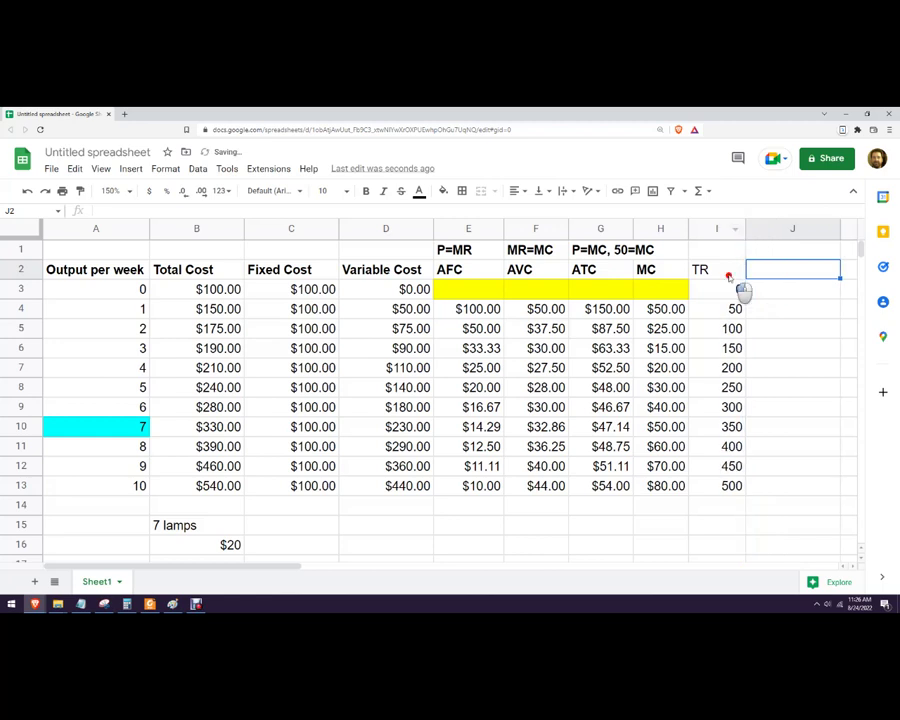
pyautogui.press('Right')
pyautogui.click(366, 191)
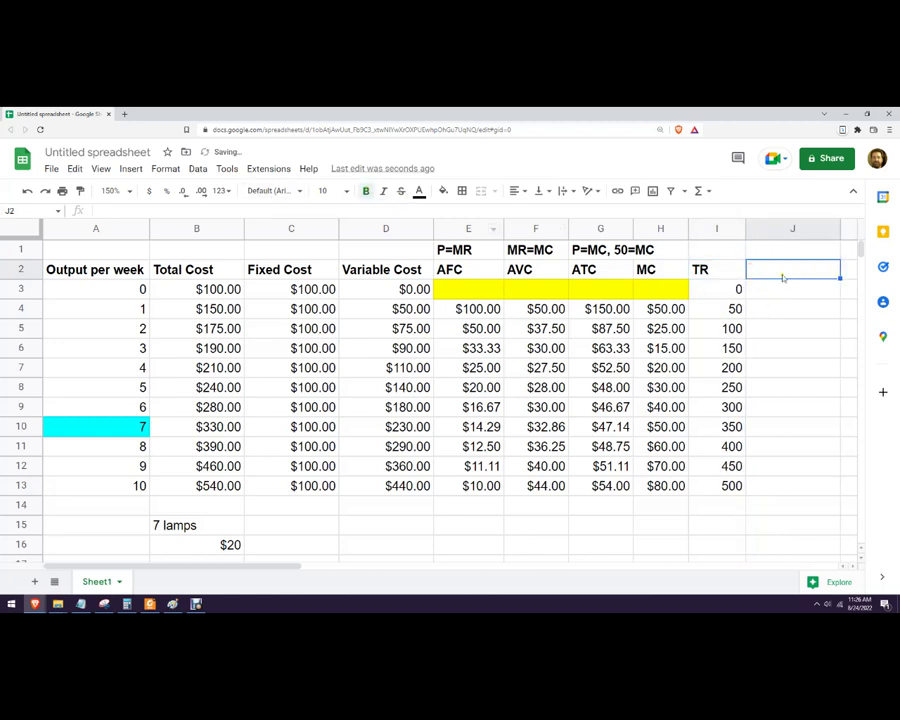
# - Label J2 Profit and calculate profit in J3 as total revenue minus total cost, =I3-B3
pyautogui.write('Profit')
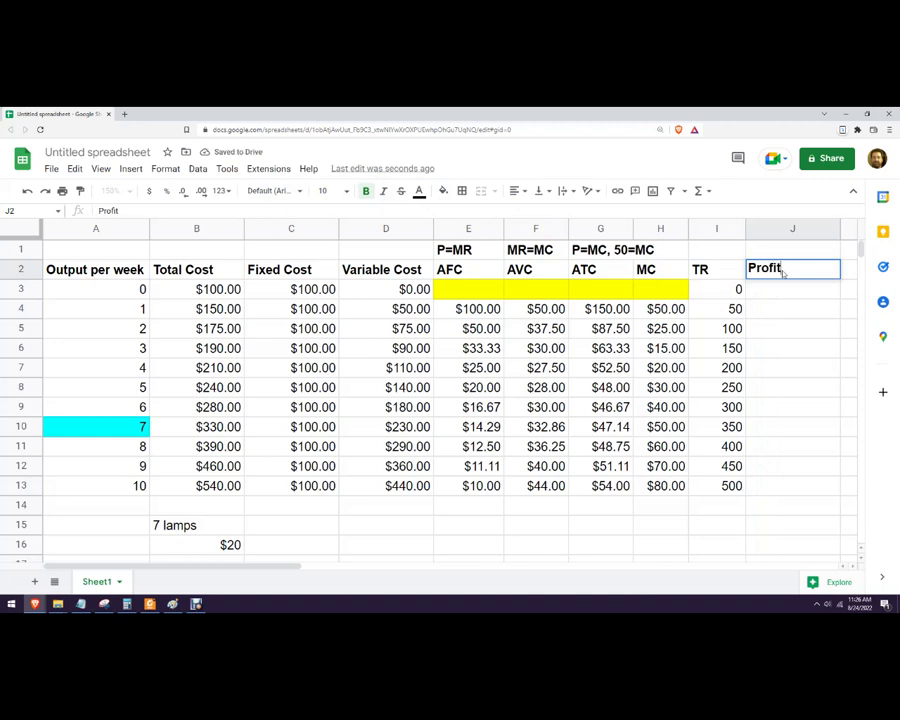
pyautogui.press('Return')
pyautogui.write('=')
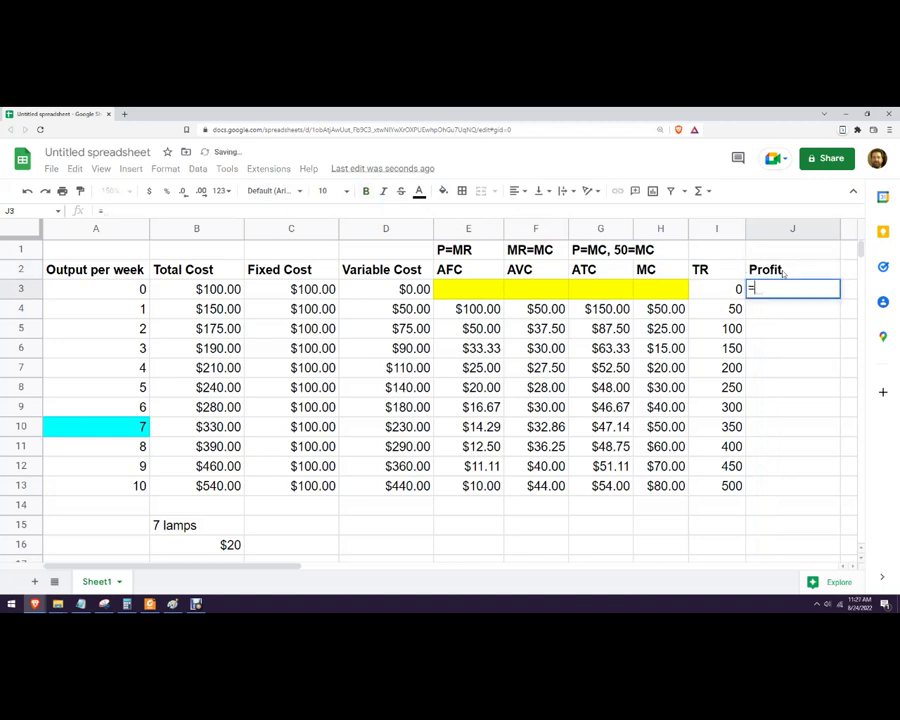
pyautogui.click(726, 290)
pyautogui.write('-')
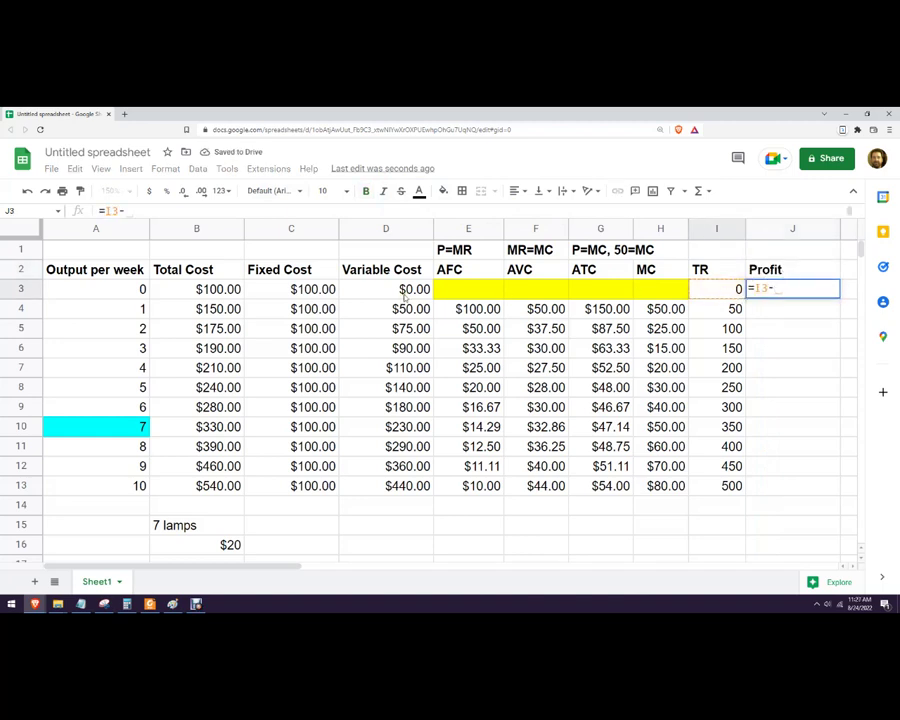
pyautogui.click(216, 290)
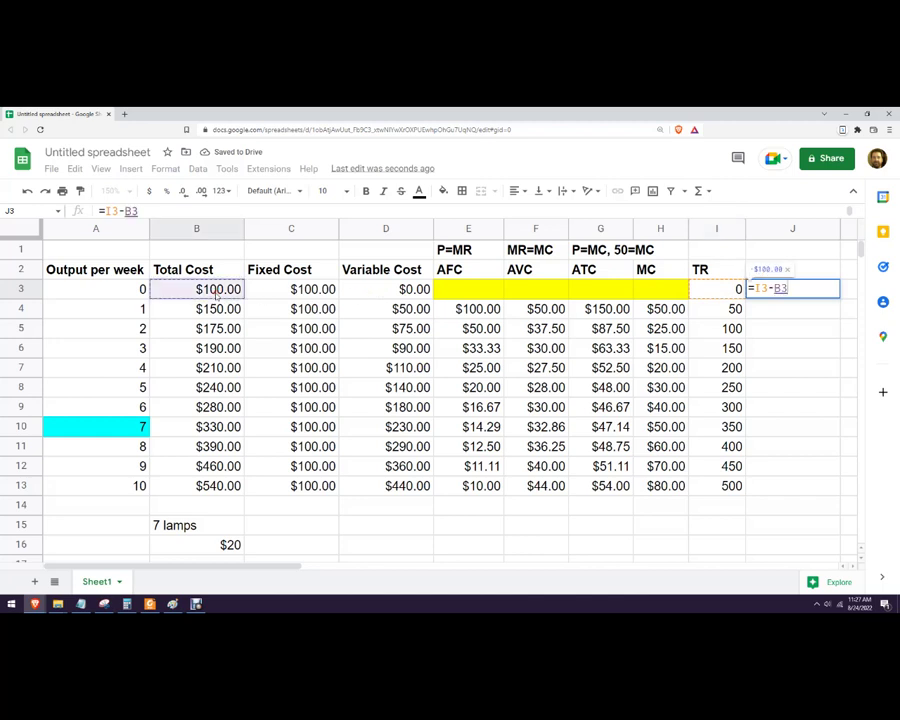
pyautogui.press('Return')
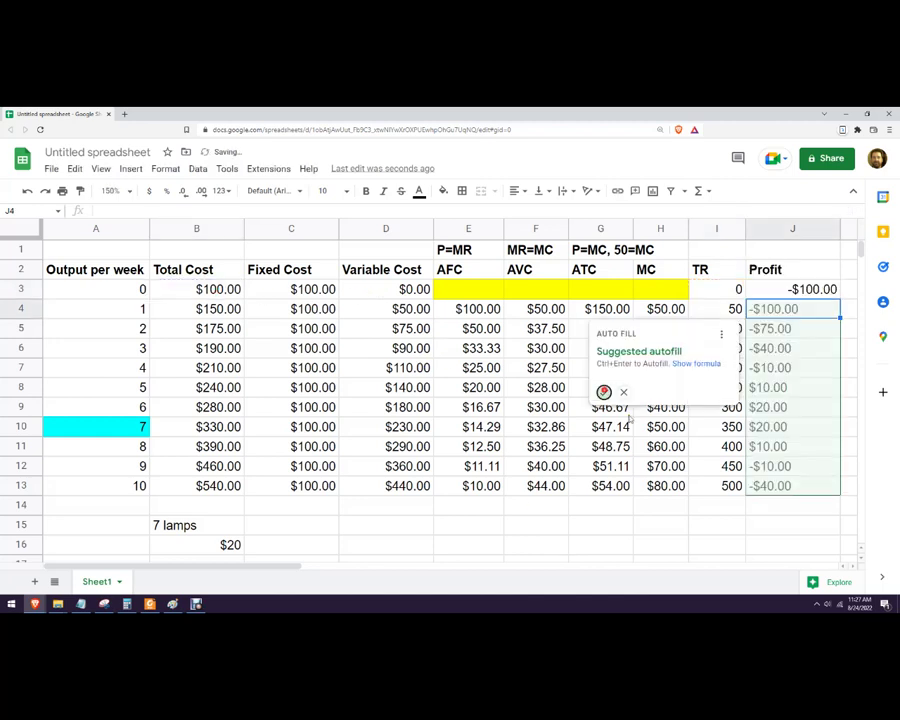
# - Accept the suggested autofill of the profit formula for J4:J13 and check the profit at 7 lamps against the MR=MC rule
pyautogui.hotkey('ctrl', 'Return')
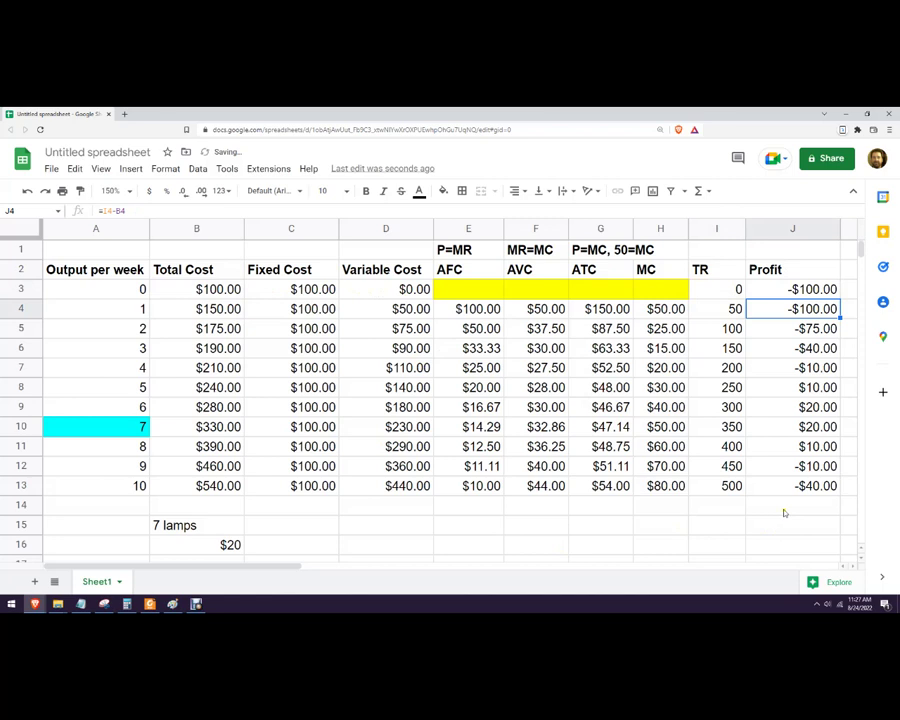
pyautogui.click(791, 425)
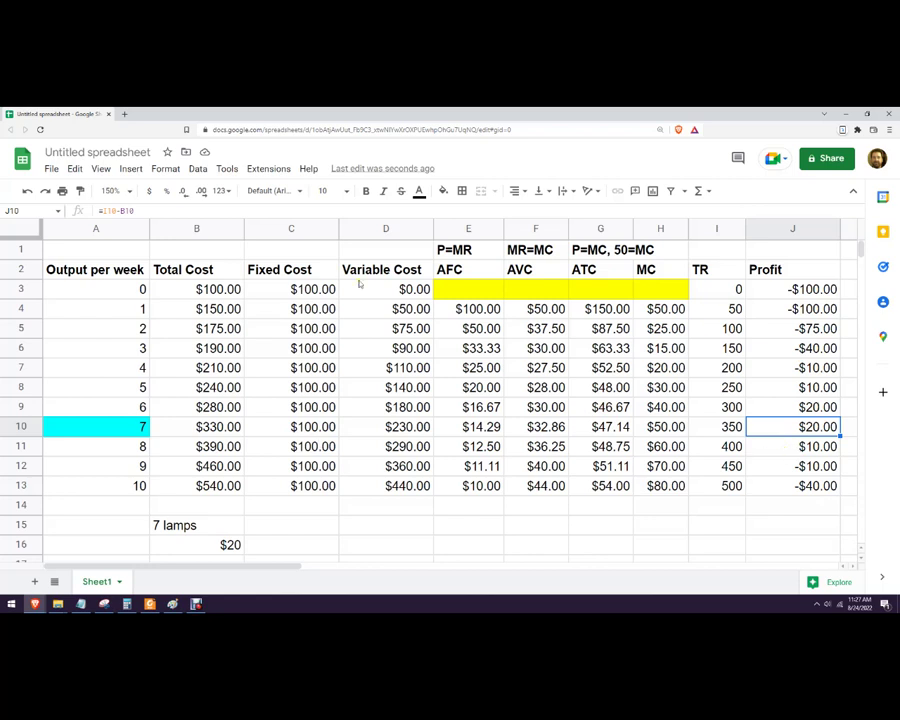
pyautogui.click(507, 254)
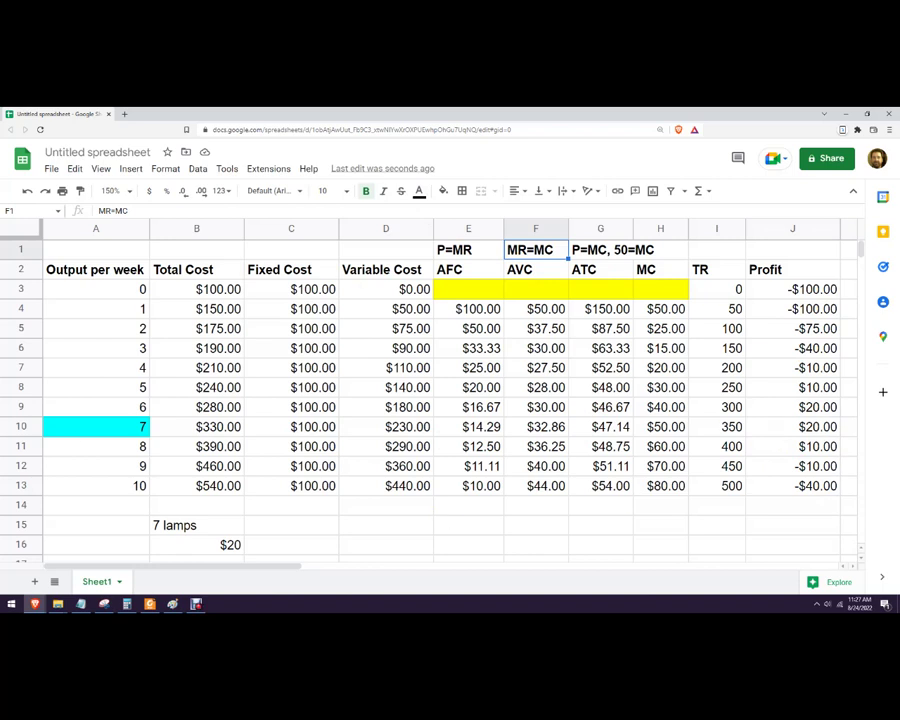
# - Read the $30 shutdown question in Notepad, then examine the AVC values in F4:F13 of the spreadsheet for their minimum
pyautogui.click(81, 604)
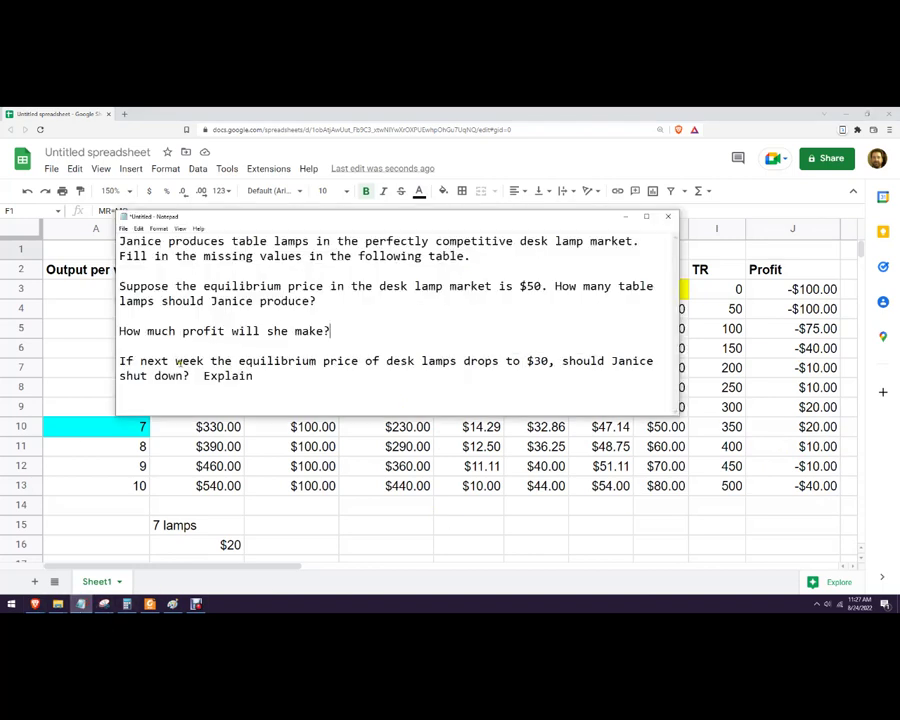
pyautogui.click(533, 362)
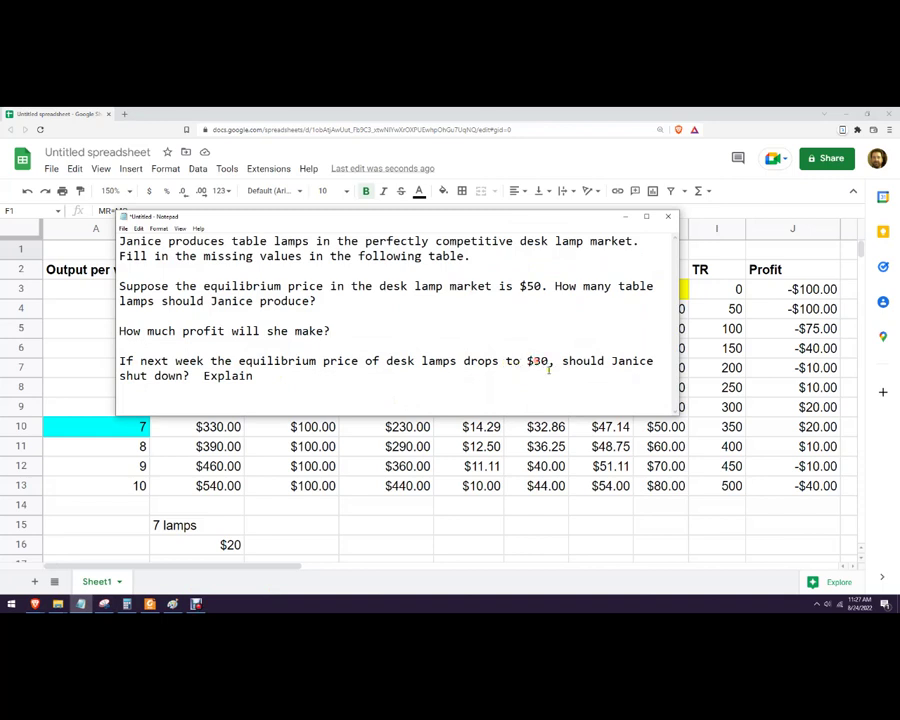
pyautogui.click(550, 527)
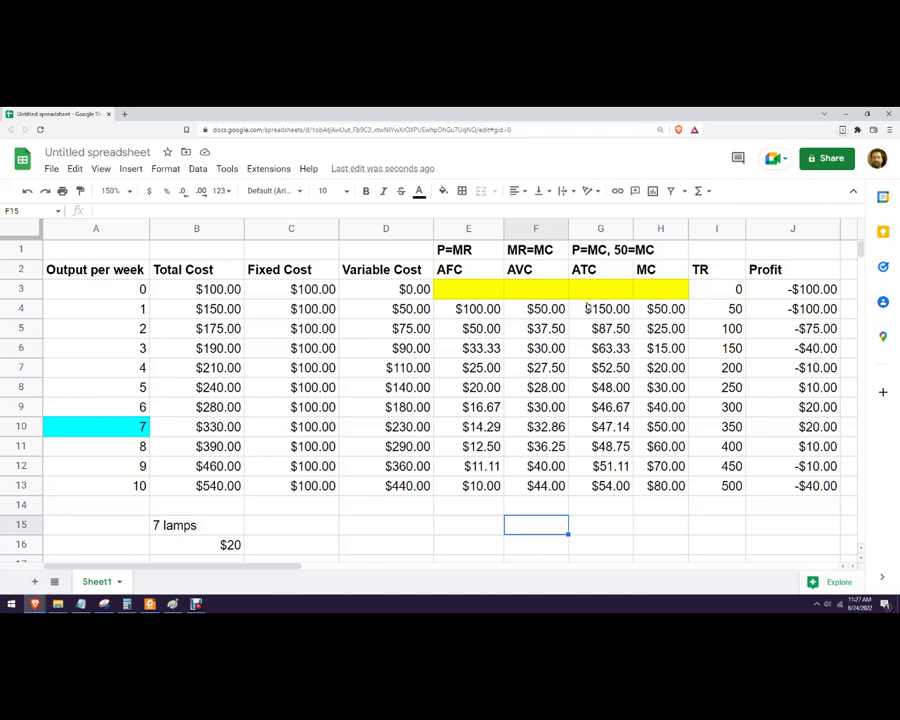
pyautogui.moveTo(545, 309); pyautogui.dragTo(535, 484)
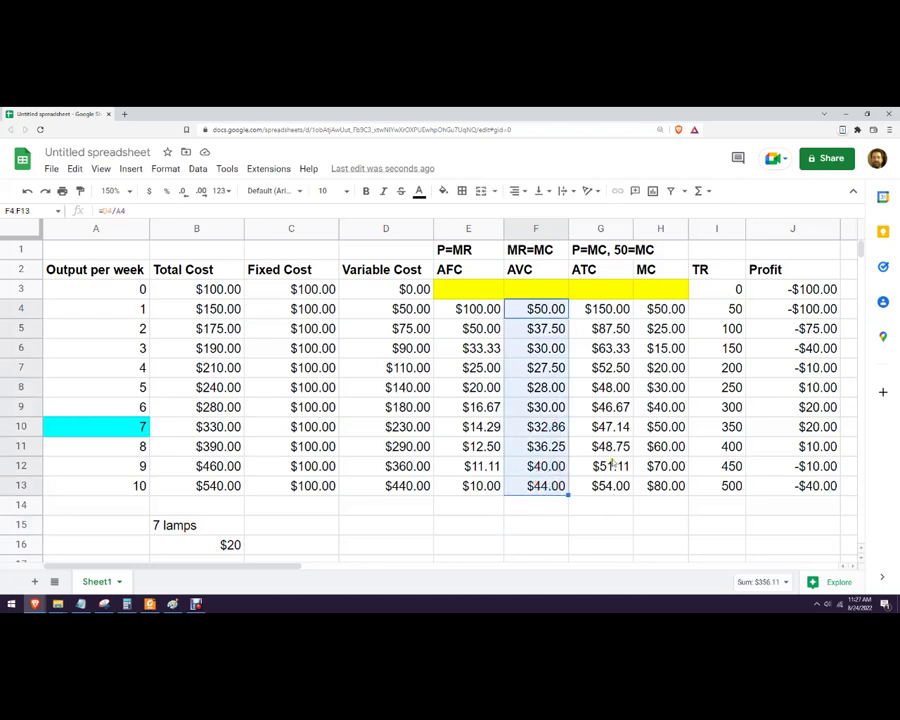
pyautogui.click(545, 368)
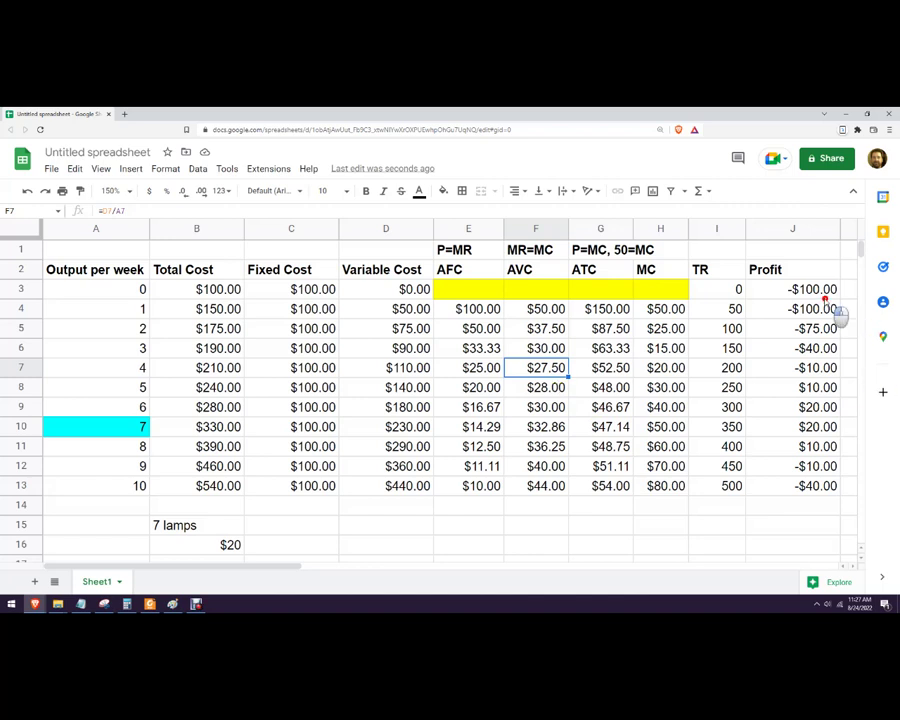
pyautogui.click(765, 289)
pyautogui.click(124, 212)
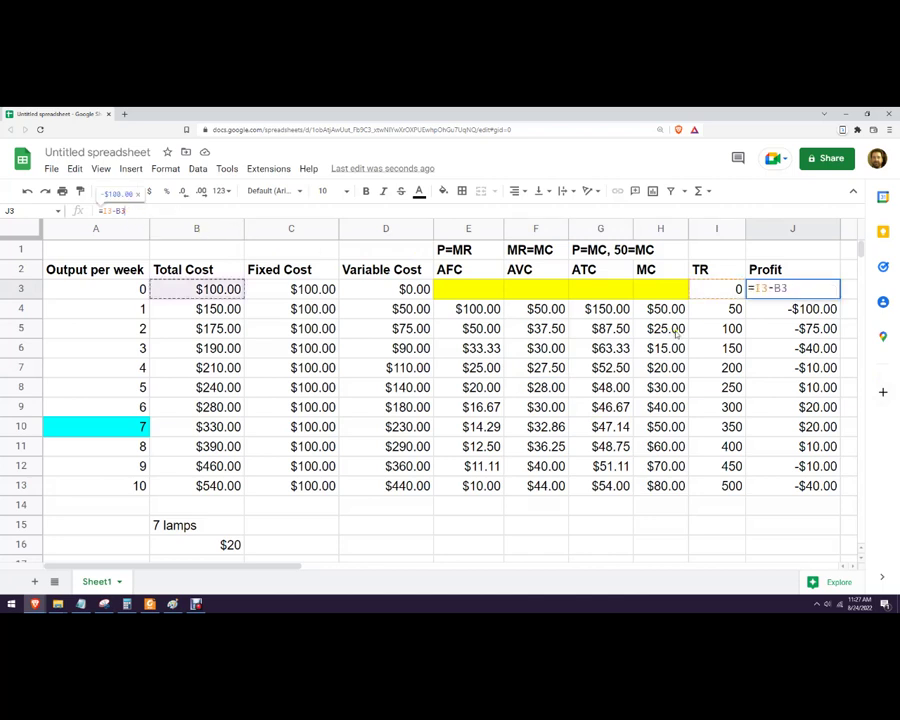
pyautogui.press('Escape')
# - Recalculate TR at the $30 price by changing I3 to =A3*30 and filling it down through I13
pyautogui.click(720, 292)
pyautogui.click(160, 210)
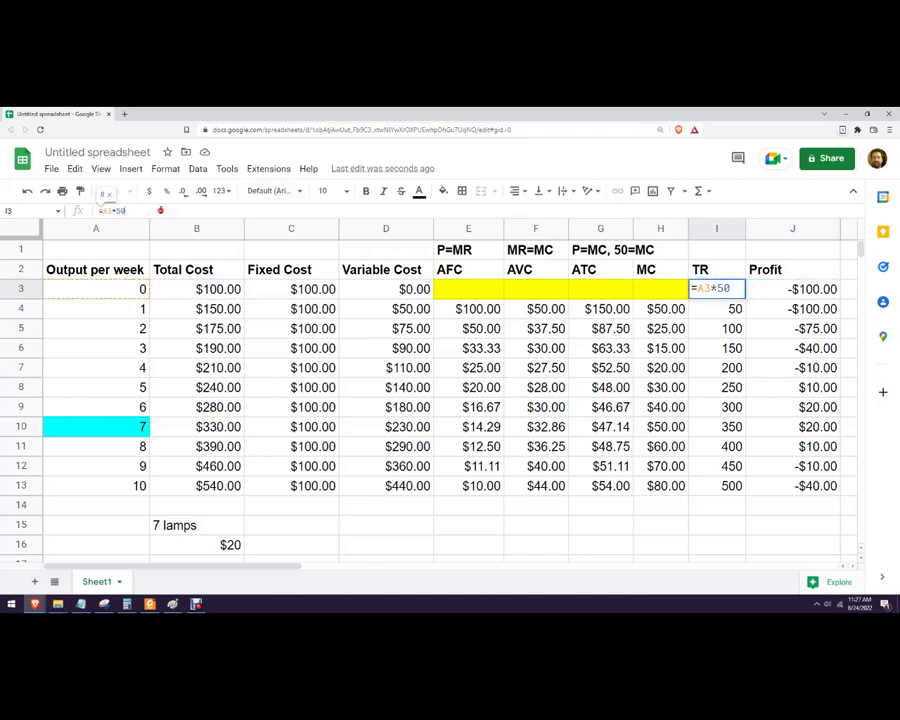
pyautogui.press('Return')
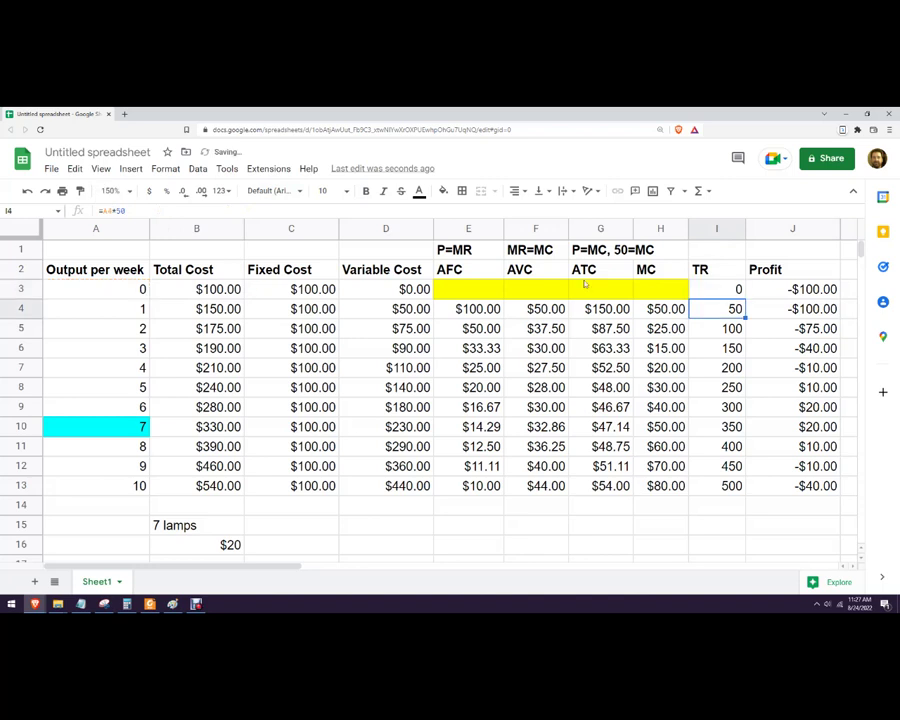
pyautogui.click(739, 290)
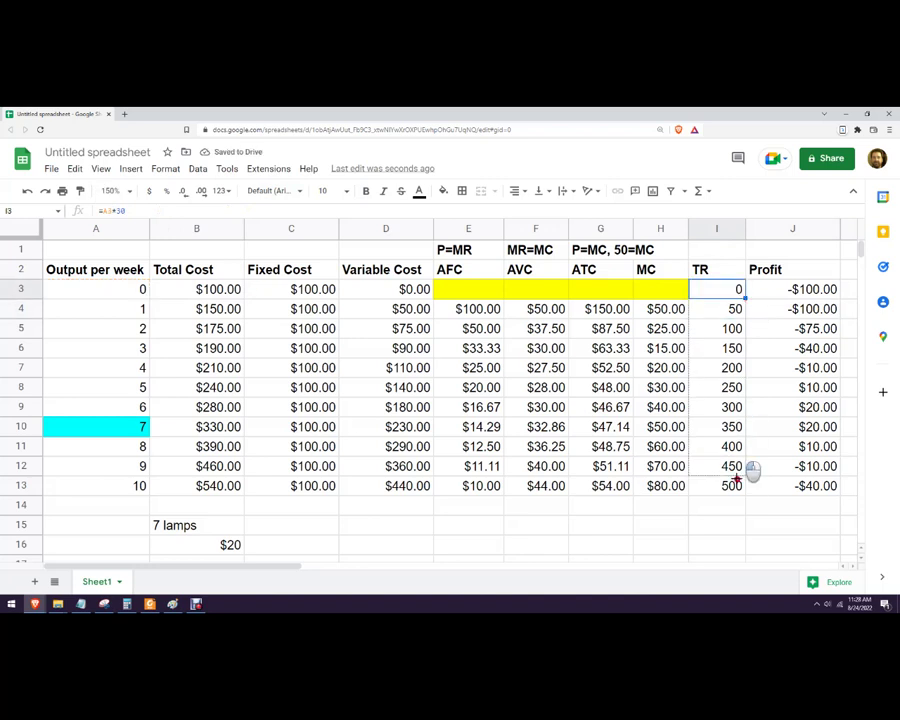
pyautogui.moveTo(737, 487); pyautogui.dragTo(737, 488)
pyautogui.click(714, 525)
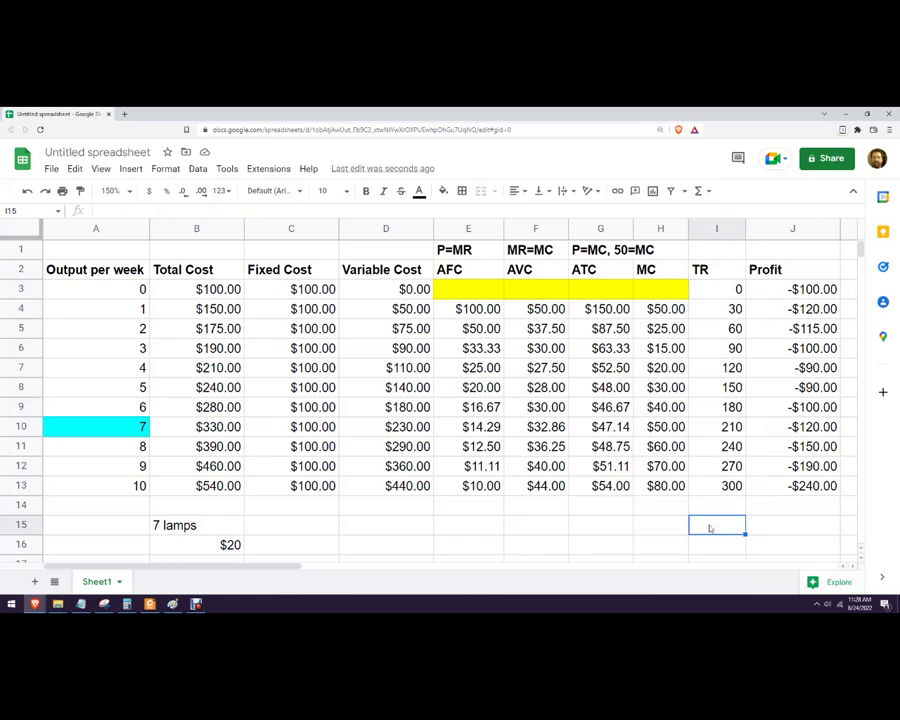
# - Compare the fixed cost owed at zero output in row 3 with the loss from producing 4 lamps in J7
pyautogui.click(313, 293)
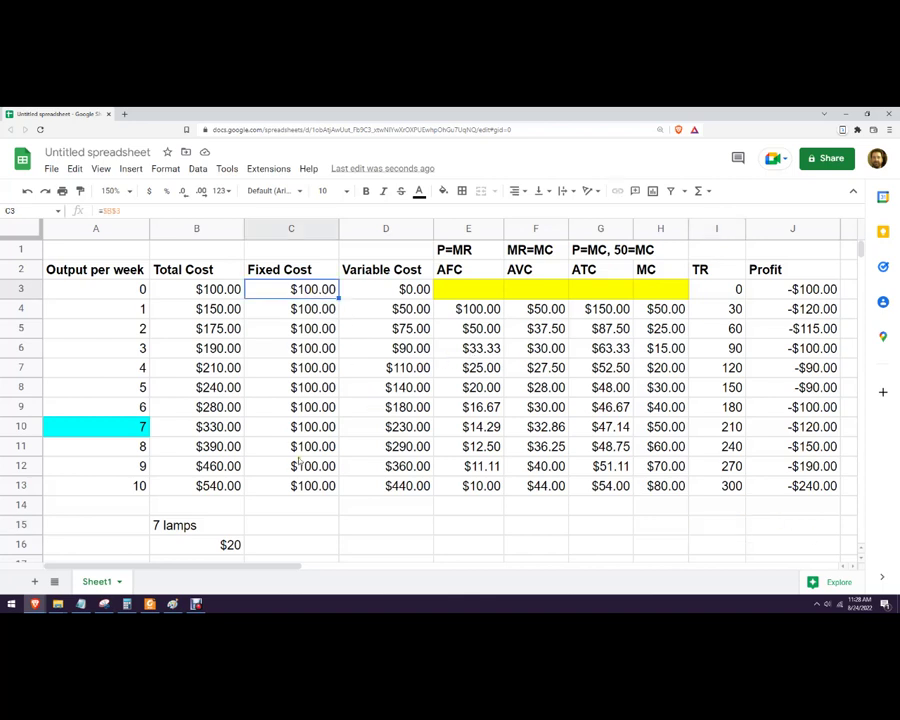
pyautogui.moveTo(135, 292); pyautogui.dragTo(300, 293)
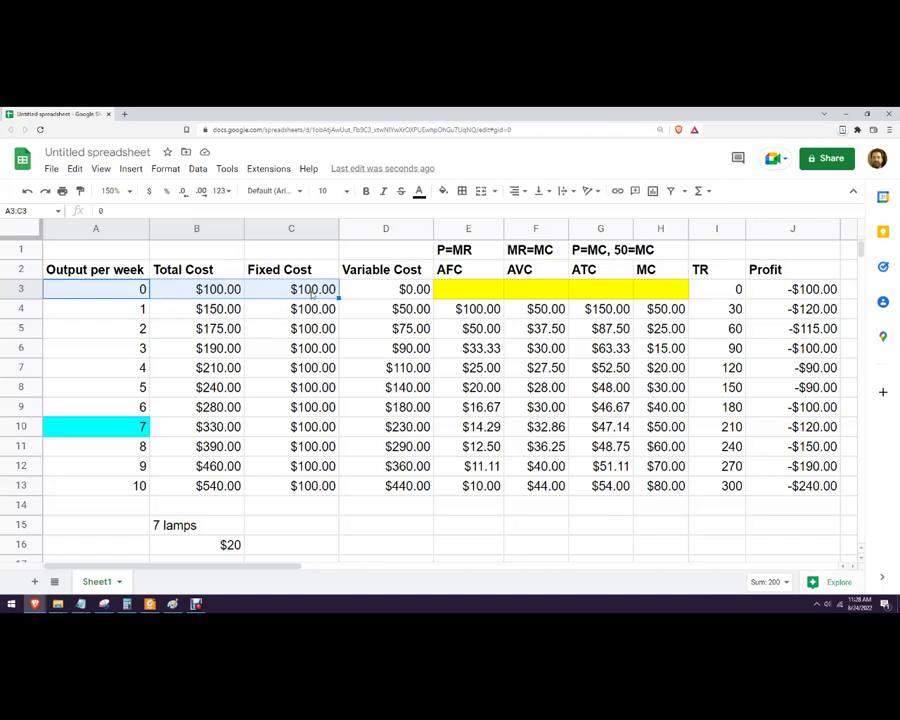
pyautogui.click(810, 369)
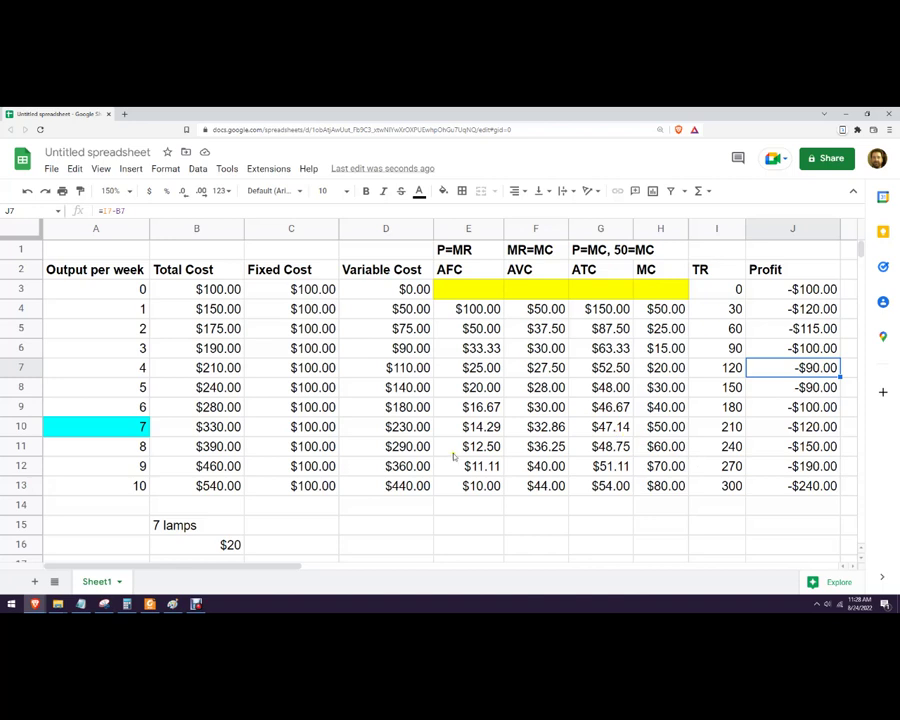
pyautogui.click(196, 604)
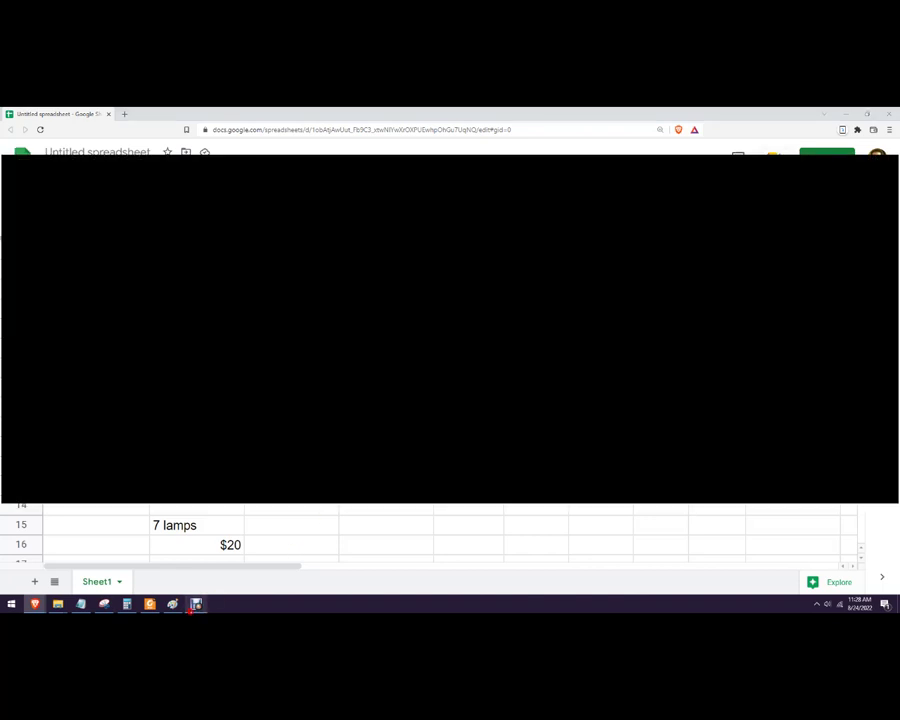